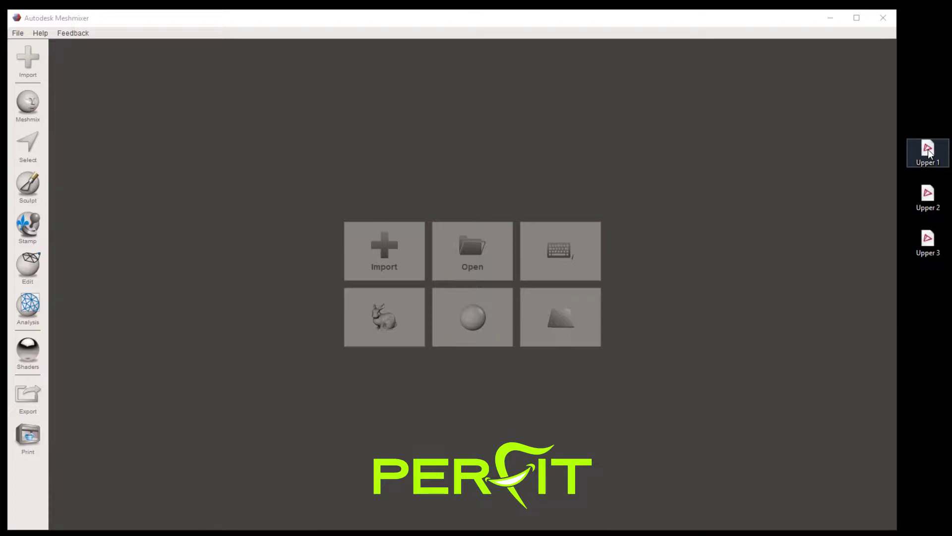
# Import the Upper 1.stl scan from the desktop into Meshmixer.
pyautogui.moveTo(929, 154); pyautogui.dragTo(698, 194)
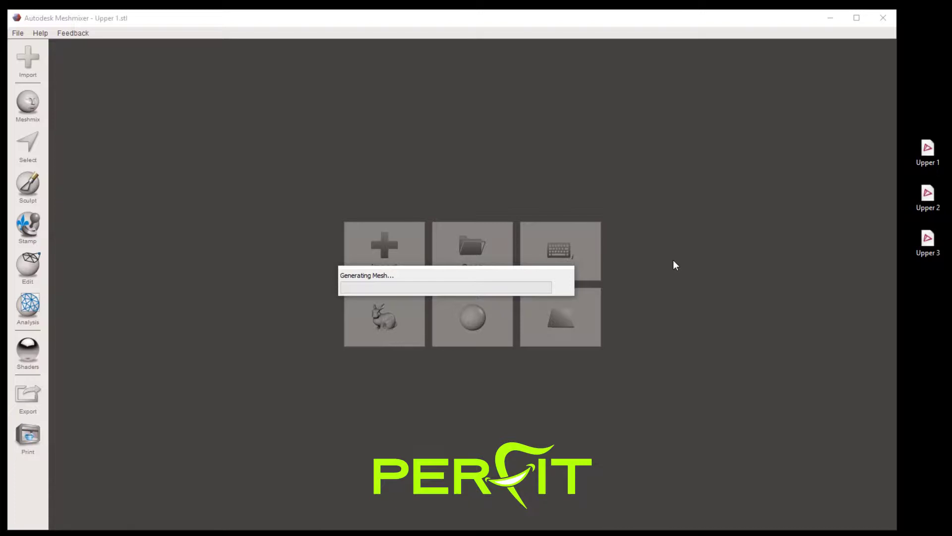
# Orbit the Upper 1 arch, then run Analysis > Inspector to flag its holes and open borders.
pyautogui.moveTo(686, 257); pyautogui.dragTo(30, 313, button='right')
pyautogui.click(30, 313)
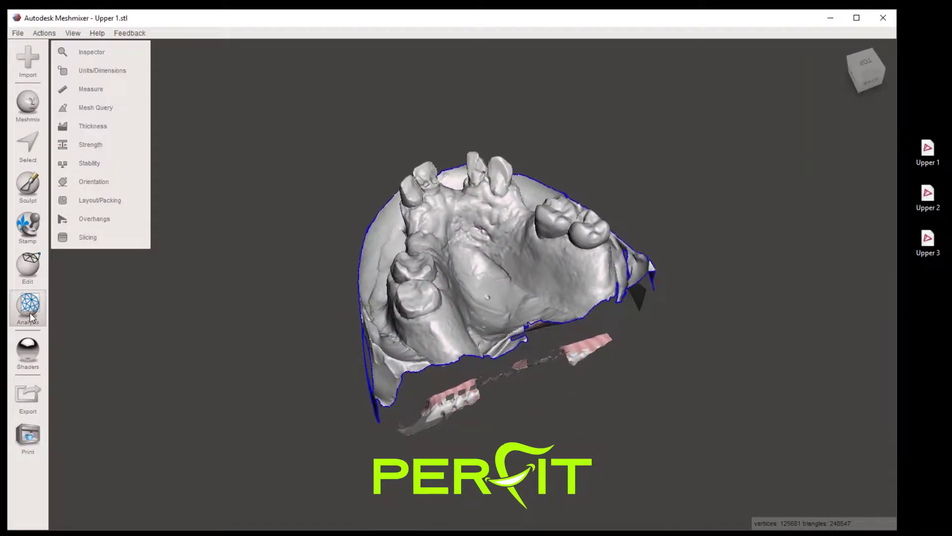
pyautogui.click(61, 51)
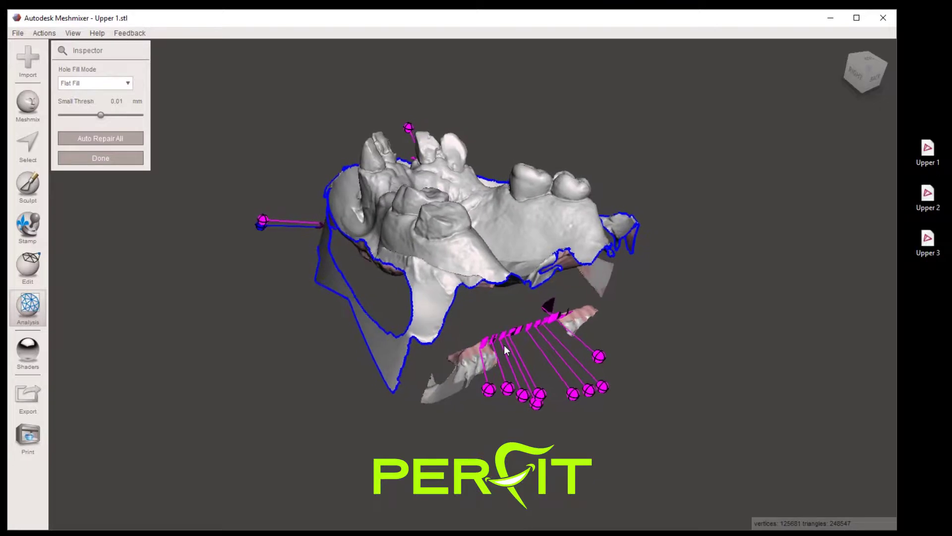
# Try Minimal Fill and Flat Fill, then settle on Smooth Fill as the Inspector's hole fill mode.
pyautogui.click(127, 82)
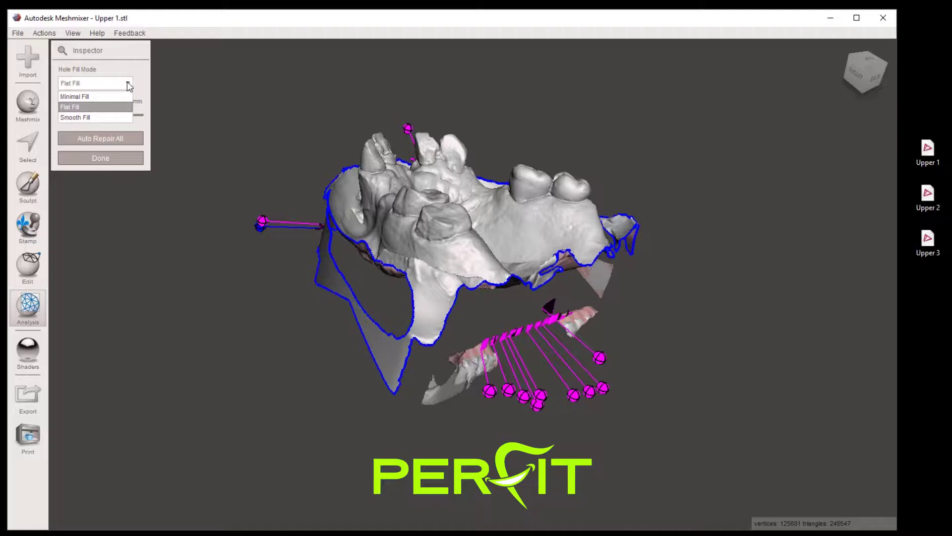
pyautogui.click(97, 96)
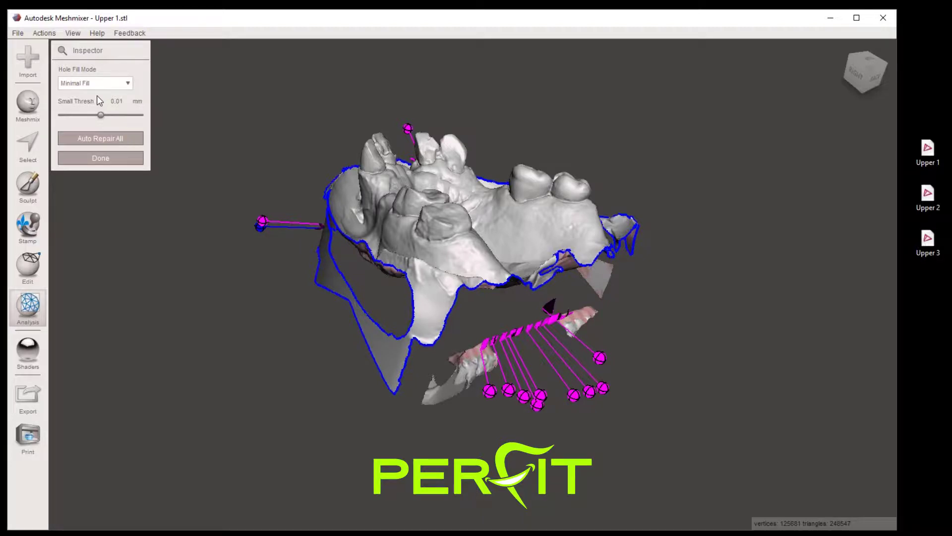
pyautogui.click(128, 83)
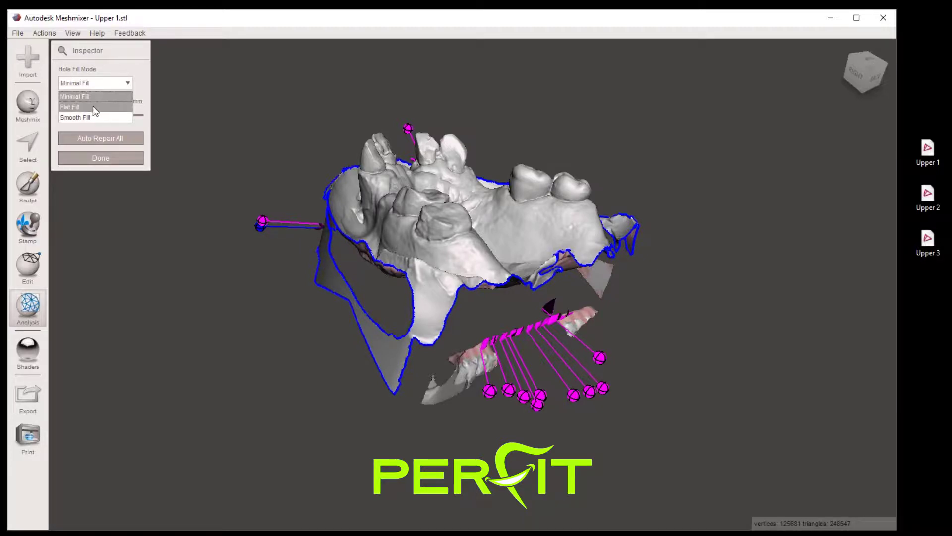
pyautogui.click(93, 106)
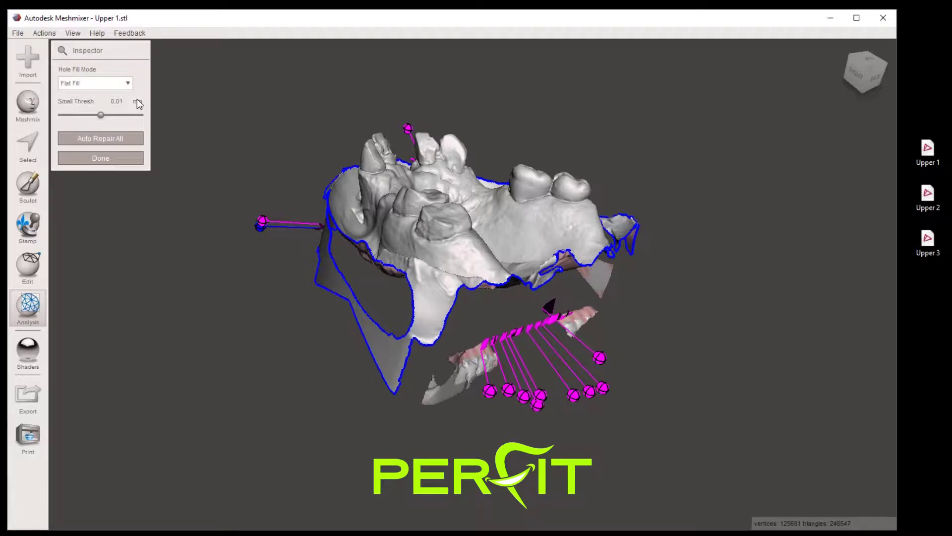
pyautogui.click(127, 84)
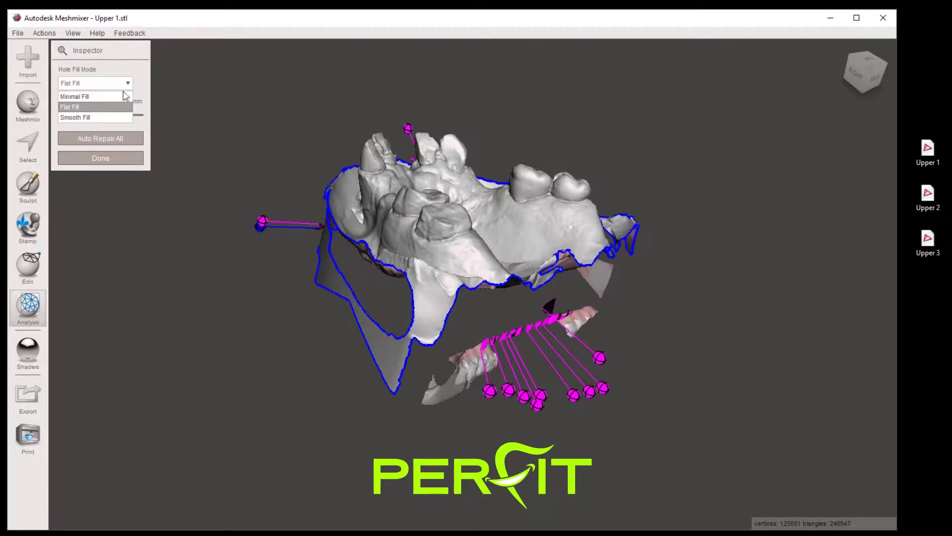
pyautogui.click(102, 121)
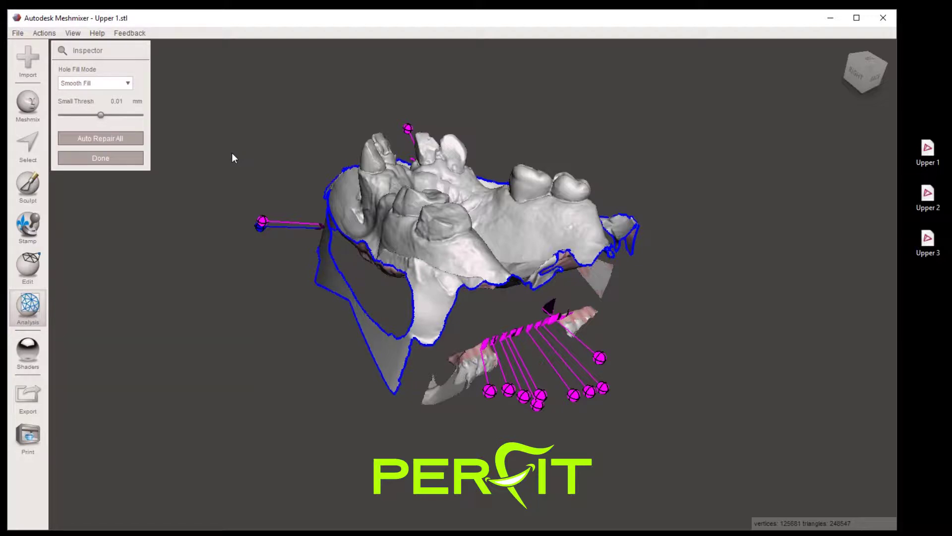
pyautogui.moveTo(232, 153)
pyautogui.mouseDown(button='right')
pyautogui.moveTo(208, 155)
pyautogui.moveTo(219, 160)
pyautogui.mouseUp(button='right')
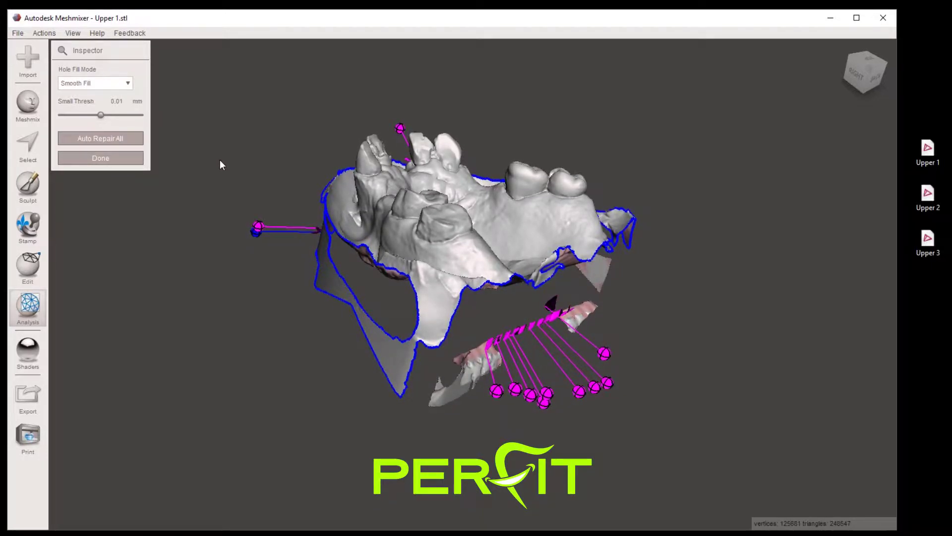
pyautogui.click(128, 85)
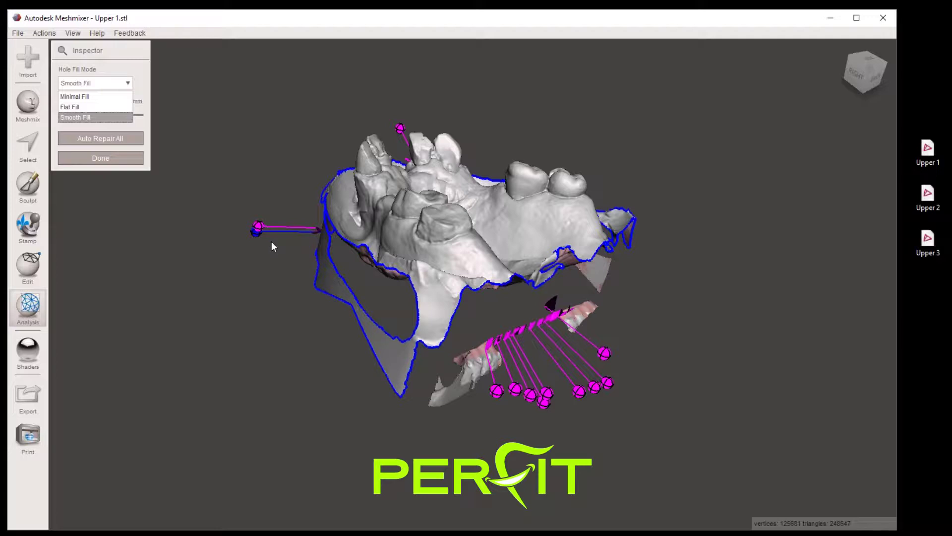
pyautogui.moveTo(273, 246); pyautogui.dragTo(337, 365, button='right')
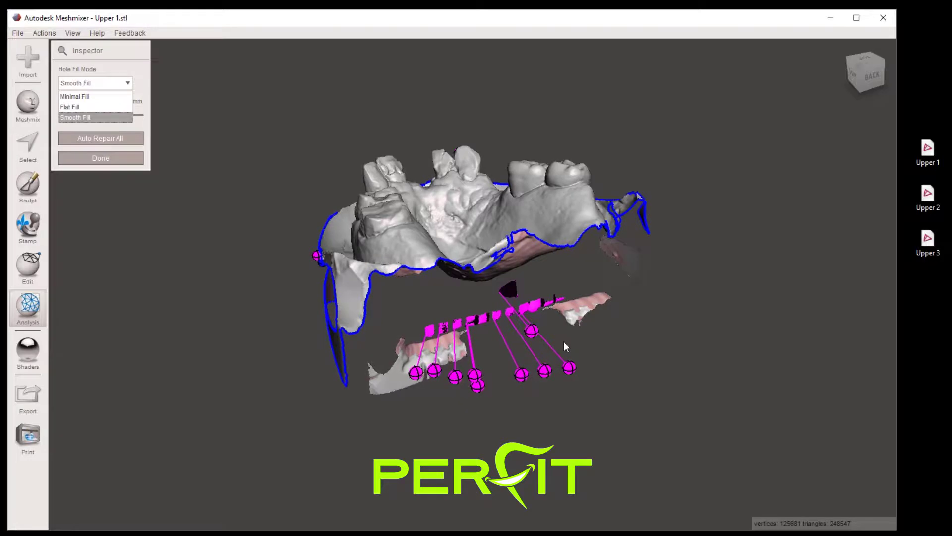
pyautogui.moveTo(564, 341); pyautogui.dragTo(449, 299, button='right')
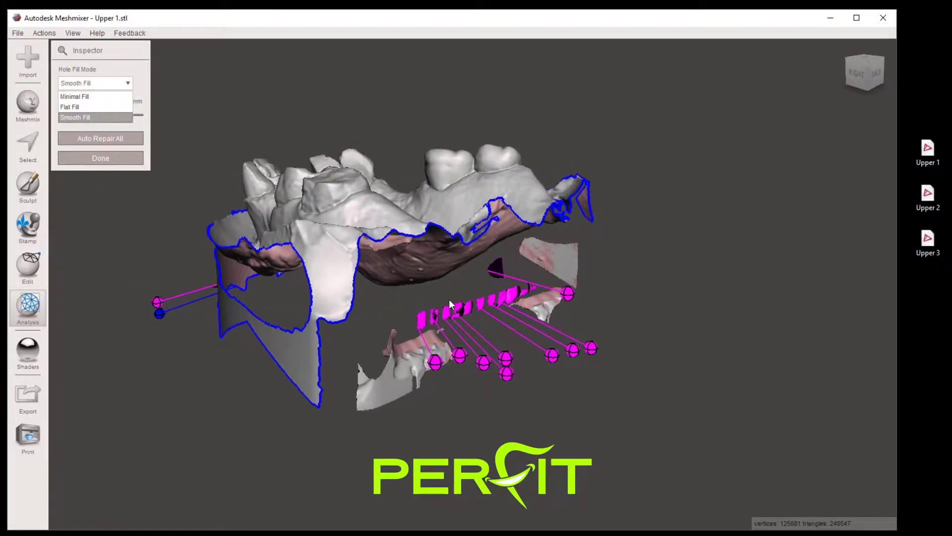
# Smooth-fill the eight flagged holes on the front fragment of the scan.
pyautogui.click(576, 307)
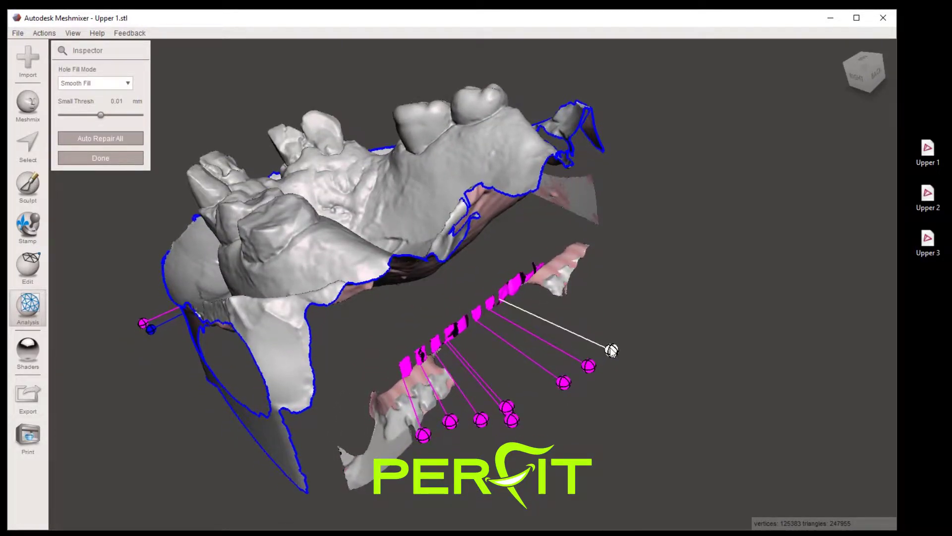
pyautogui.click(612, 351)
pyautogui.click(589, 365)
pyautogui.click(563, 382)
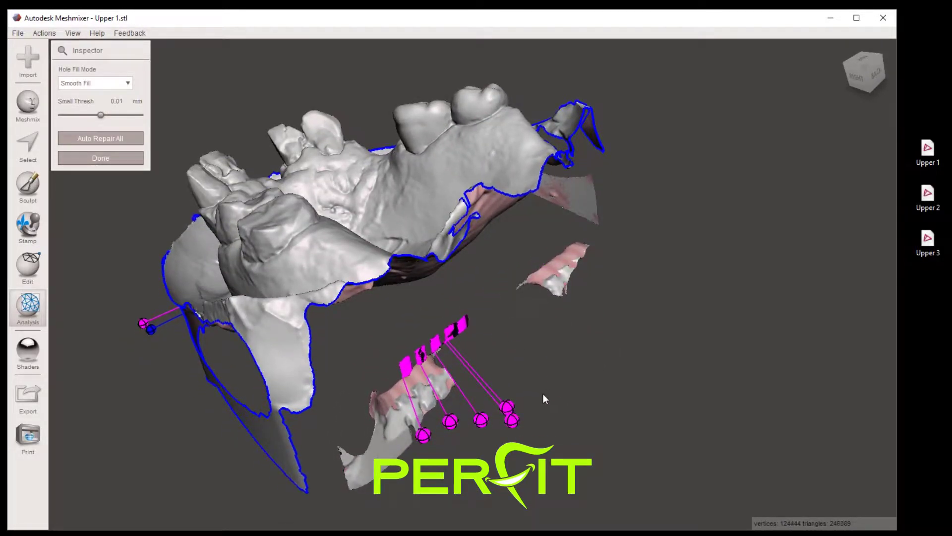
pyautogui.click(506, 407)
pyautogui.click(511, 420)
pyautogui.click(467, 405)
pyautogui.click(438, 407)
# Orbit around the arch to fill the last two holes and check for any others.
pyautogui.moveTo(410, 418)
pyautogui.mouseDown(button='right')
pyautogui.moveTo(197, 307)
pyautogui.moveTo(261, 312)
pyautogui.moveTo(327, 112)
pyautogui.mouseUp(button='right')
pyautogui.click(260, 309)
pyautogui.click(328, 110)
pyautogui.moveTo(325, 156)
pyautogui.mouseDown(button='right')
pyautogui.moveTo(294, 171)
pyautogui.moveTo(541, 357)
pyautogui.moveTo(356, 237)
pyautogui.moveTo(348, 208)
pyautogui.moveTo(378, 195)
pyautogui.moveTo(613, 313)
pyautogui.moveTo(659, 296)
pyautogui.moveTo(627, 339)
pyautogui.moveTo(433, 306)
pyautogui.moveTo(345, 249)
pyautogui.moveTo(356, 382)
pyautogui.moveTo(340, 357)
pyautogui.moveTo(417, 334)
pyautogui.moveTo(654, 314)
pyautogui.moveTo(602, 291)
pyautogui.mouseUp(button='right')
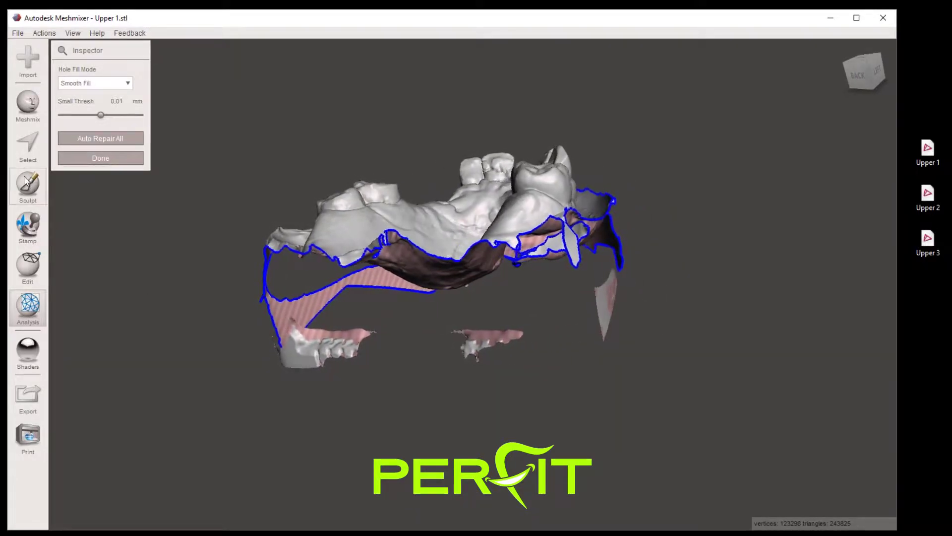
pyautogui.moveTo(124, 214); pyautogui.dragTo(165, 251, button='right')
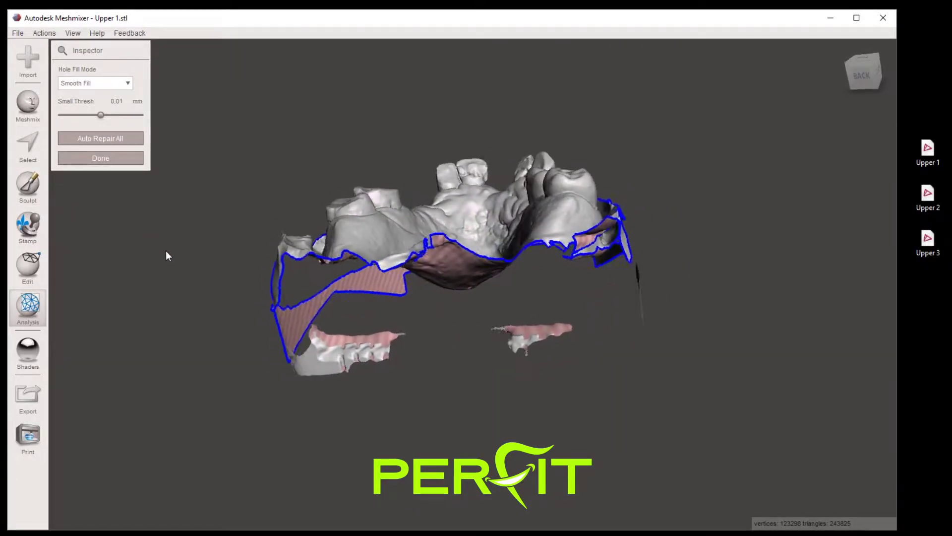
# Close the Inspector, brush-select the two loose fragments under the arch front, and discard them.
pyautogui.click(94, 159)
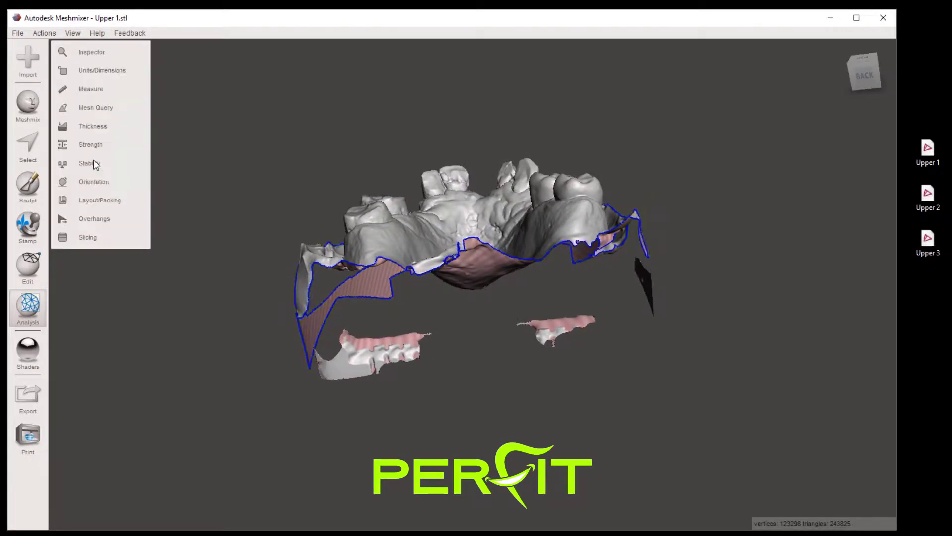
pyautogui.click(27, 145)
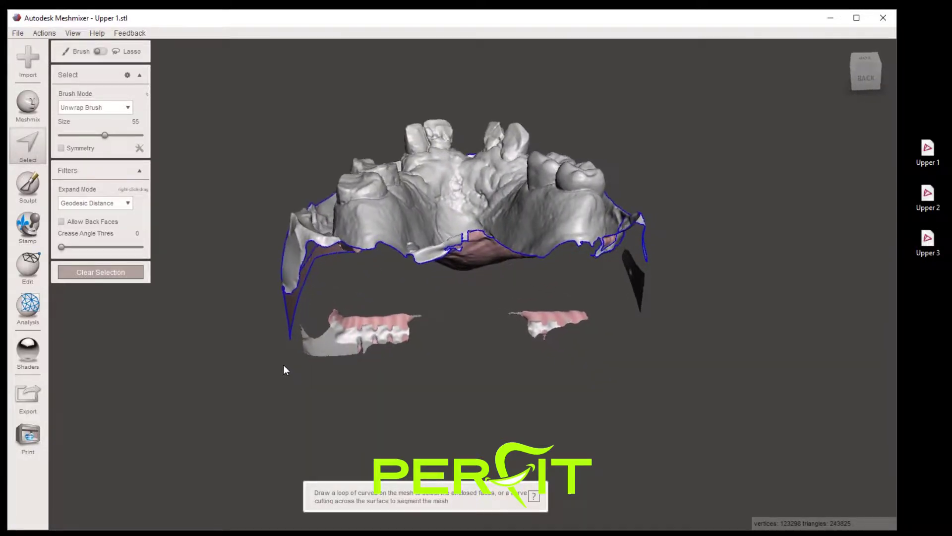
pyautogui.moveTo(307, 332)
pyautogui.mouseDown()
pyautogui.moveTo(359, 339)
pyautogui.moveTo(344, 328)
pyautogui.mouseUp()
pyautogui.moveTo(461, 322); pyautogui.dragTo(452, 326, button='right')
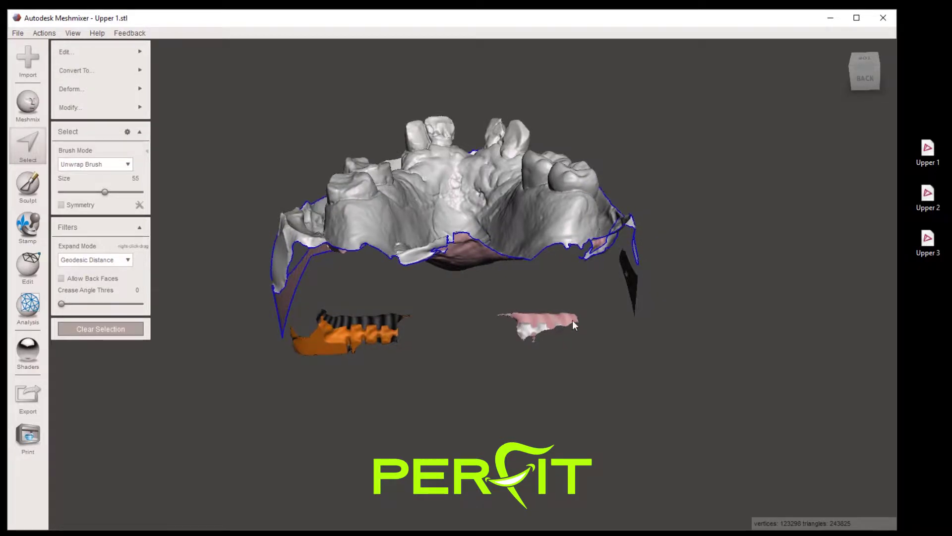
pyautogui.moveTo(527, 327); pyautogui.dragTo(570, 326)
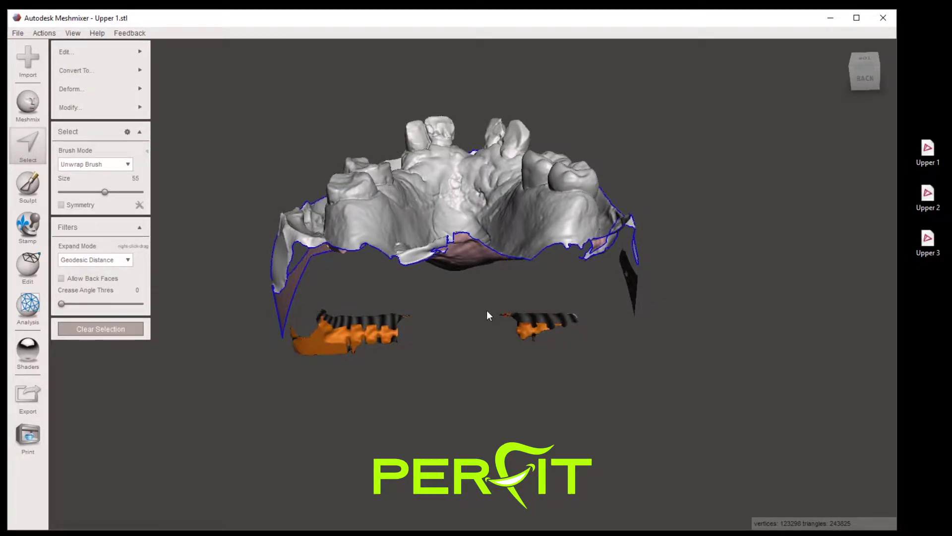
pyautogui.moveTo(65, 76)
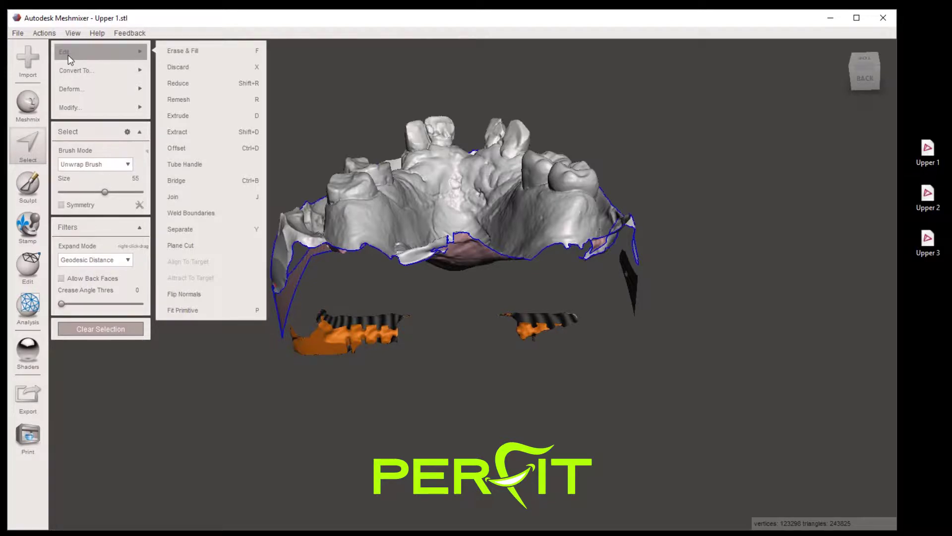
pyautogui.click(183, 70)
pyautogui.moveTo(209, 119); pyautogui.dragTo(38, 165, button='right')
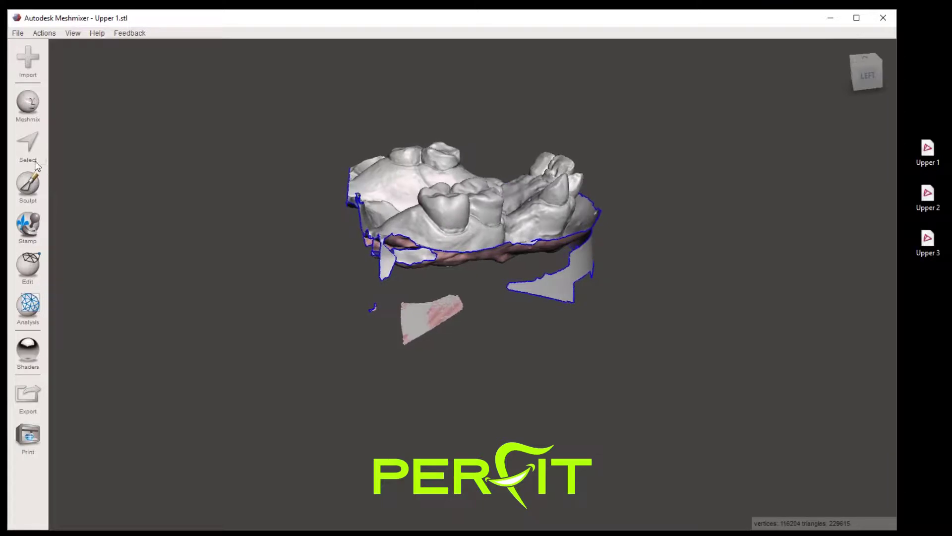
# Lasso the stray flap and small fragment beneath the arch and discard them, leaving 111980 vertices.
pyautogui.click(23, 147)
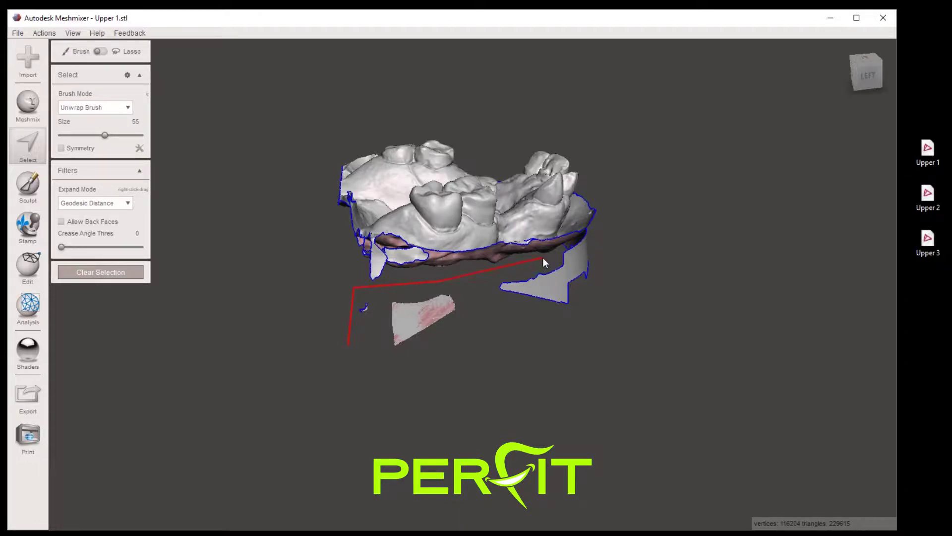
pyautogui.moveTo(353, 357); pyautogui.dragTo(345, 348)
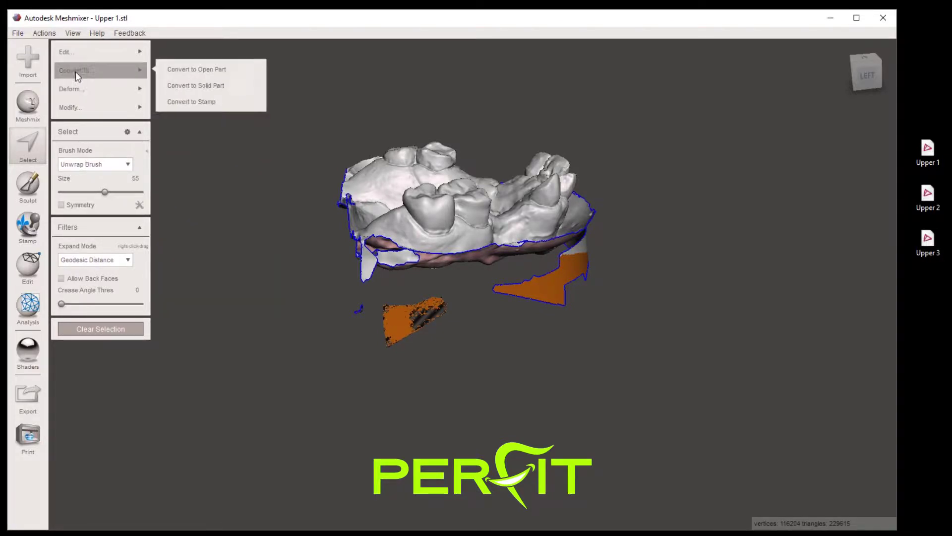
pyautogui.moveTo(74, 51)
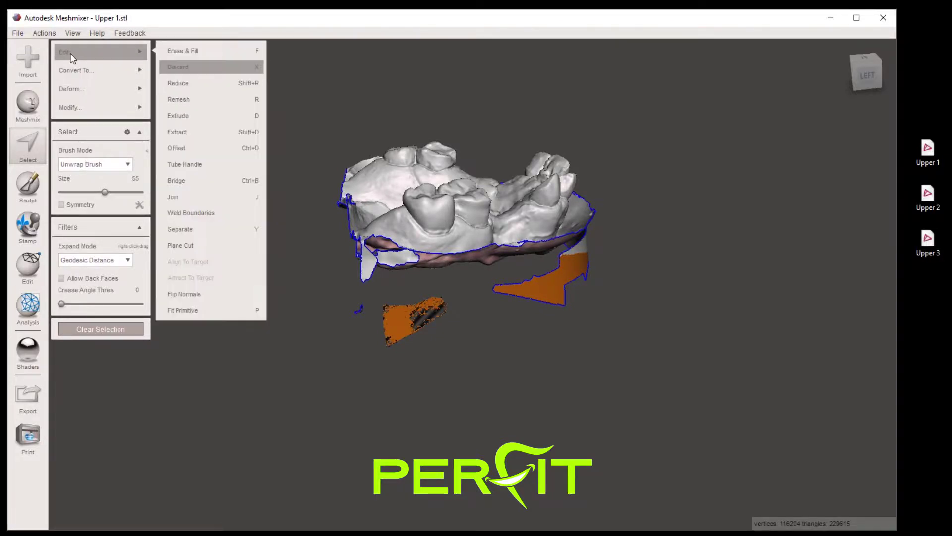
pyautogui.click(185, 67)
pyautogui.moveTo(293, 279); pyautogui.dragTo(259, 270, button='right')
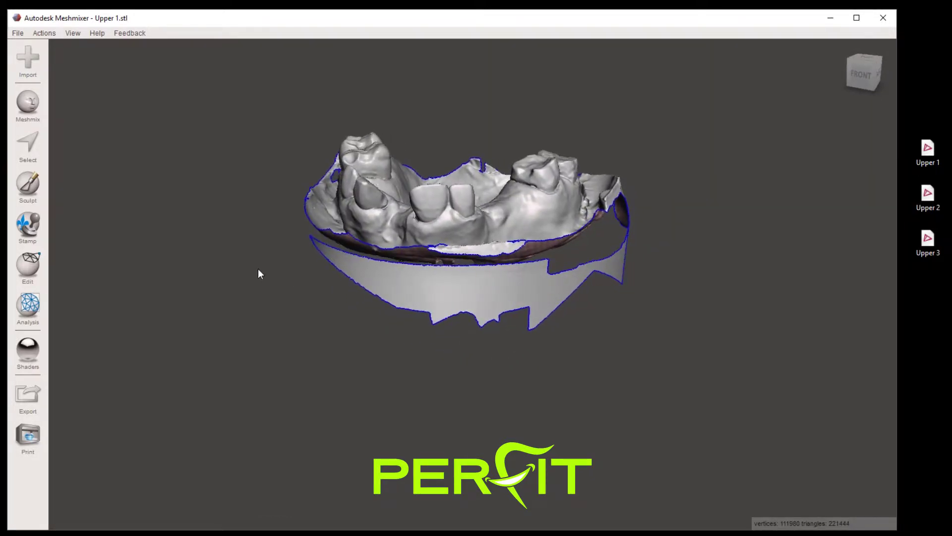
pyautogui.click(30, 145)
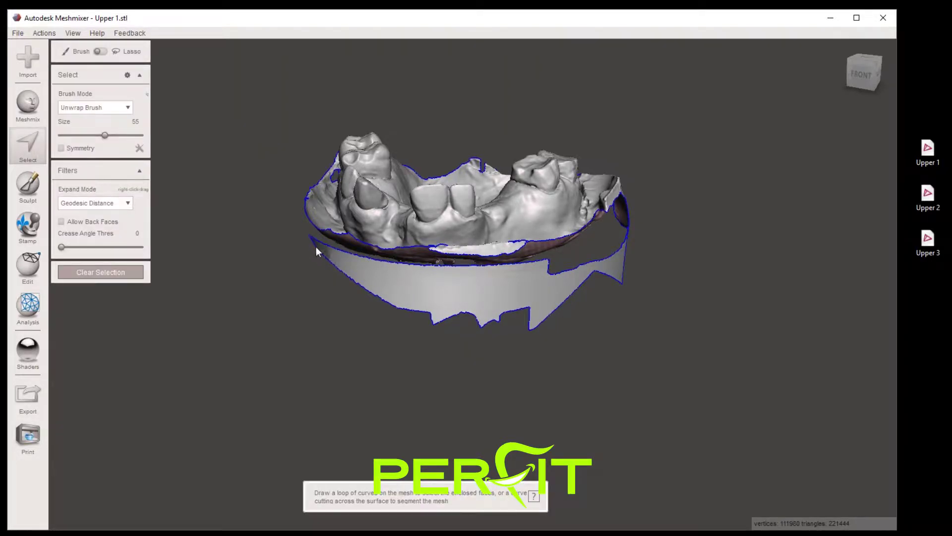
# Brush-select the skirt band below the teeth, discard it (104450 vertices left), and view the palate from above.
pyautogui.moveTo(316, 247); pyautogui.dragTo(322, 248)
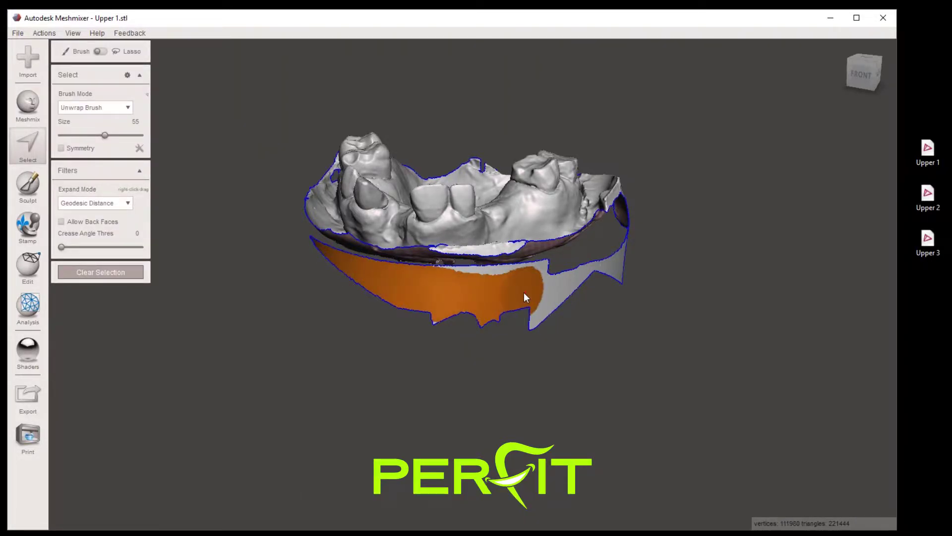
pyautogui.moveTo(478, 315)
pyautogui.mouseDown()
pyautogui.moveTo(556, 299)
pyautogui.moveTo(531, 278)
pyautogui.moveTo(546, 308)
pyautogui.moveTo(625, 277)
pyautogui.mouseUp()
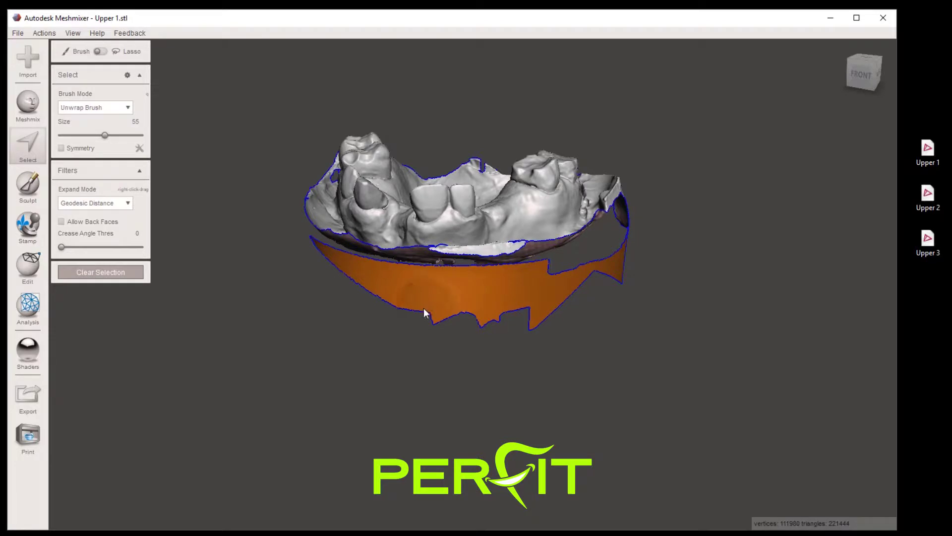
pyautogui.moveTo(62, 96)
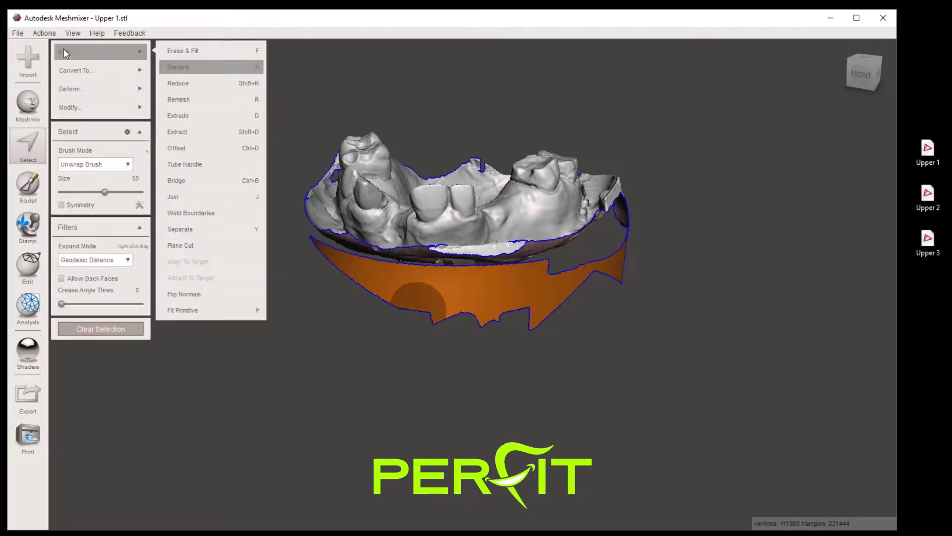
pyautogui.click(176, 67)
pyautogui.moveTo(305, 256); pyautogui.dragTo(322, 375, button='right')
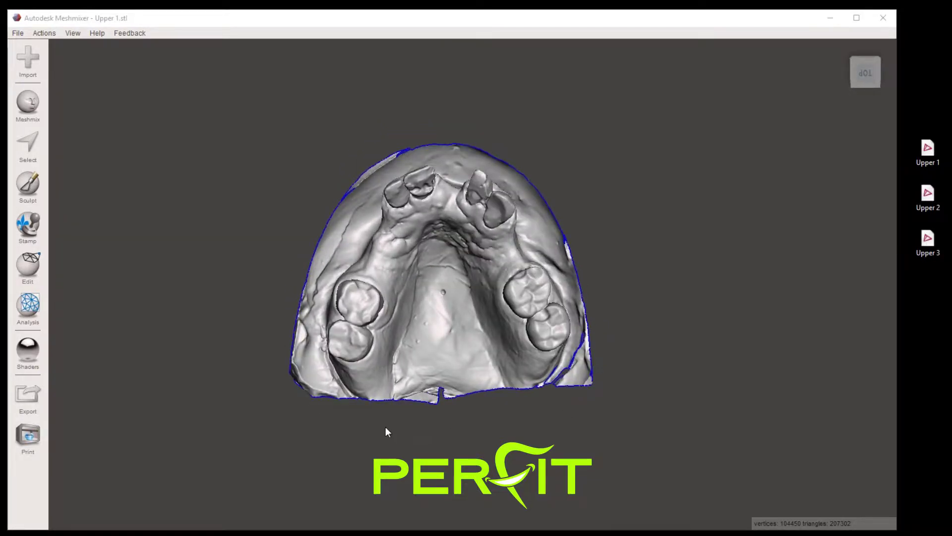
# Lasso the ragged left rim, smooth its selection boundary, and discard it, leaving 96824 vertices.
pyautogui.click(28, 145)
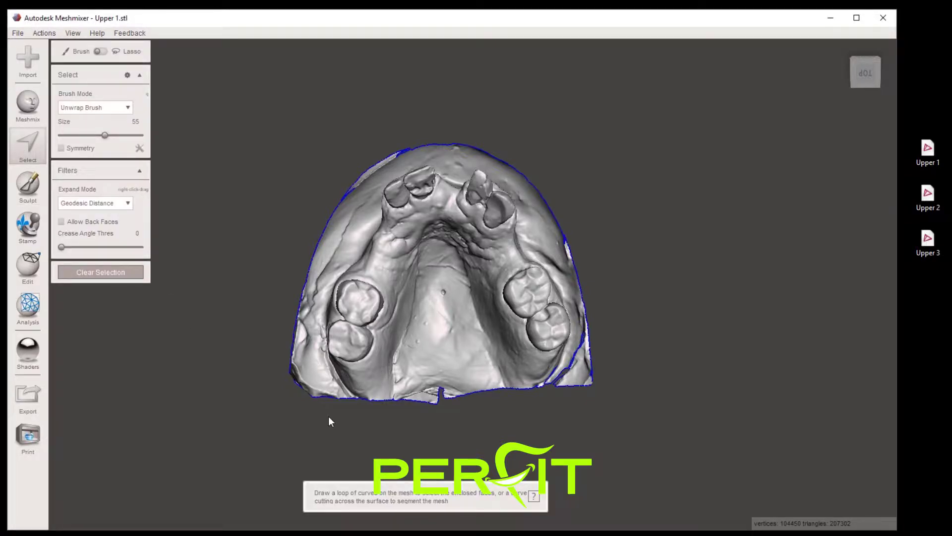
pyautogui.moveTo(328, 408)
pyautogui.mouseDown()
pyautogui.moveTo(313, 306)
pyautogui.moveTo(324, 257)
pyautogui.moveTo(353, 208)
pyautogui.mouseUp()
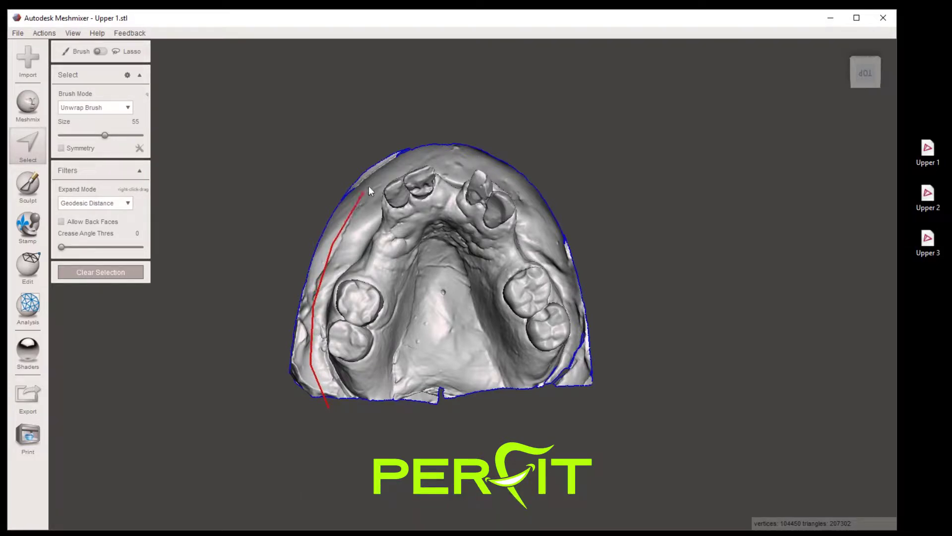
pyautogui.moveTo(389, 174); pyautogui.dragTo(427, 157)
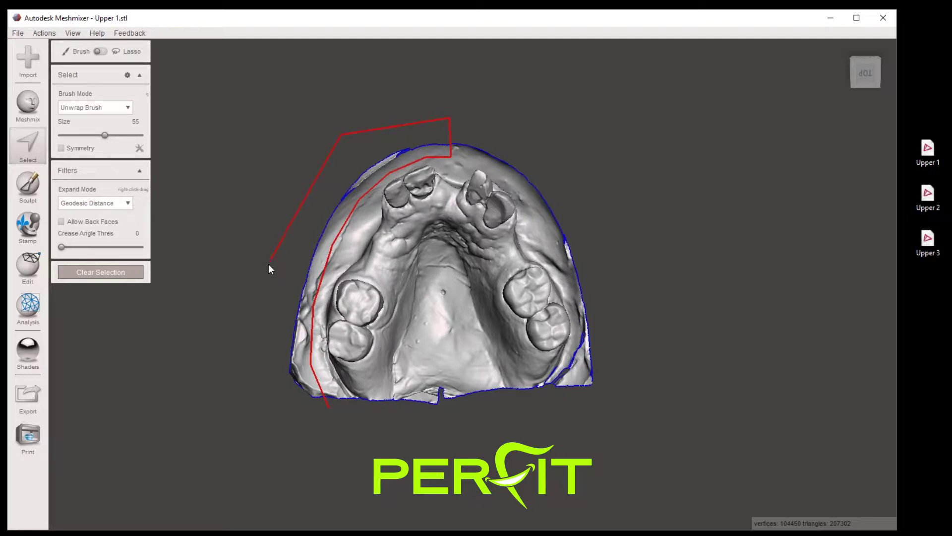
pyautogui.moveTo(324, 408); pyautogui.dragTo(327, 408)
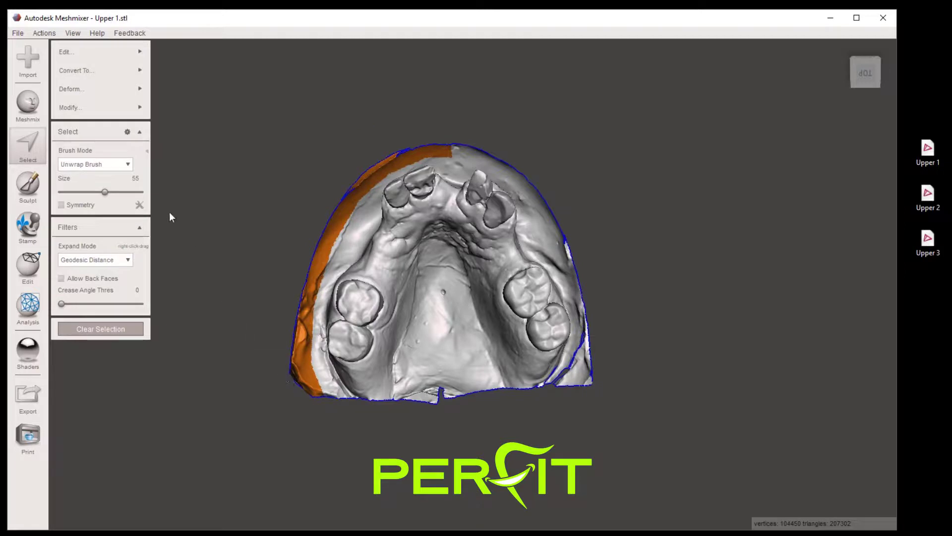
pyautogui.moveTo(93, 65)
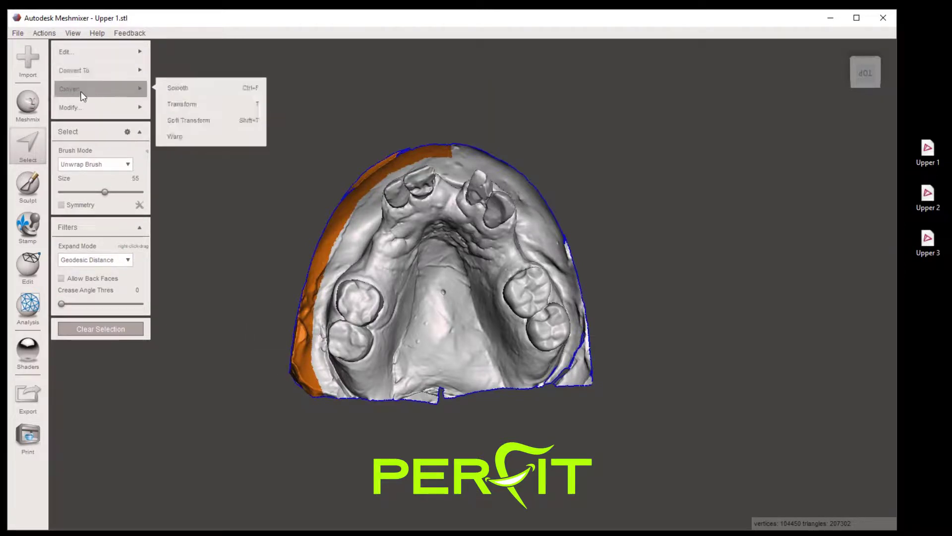
pyautogui.moveTo(79, 106)
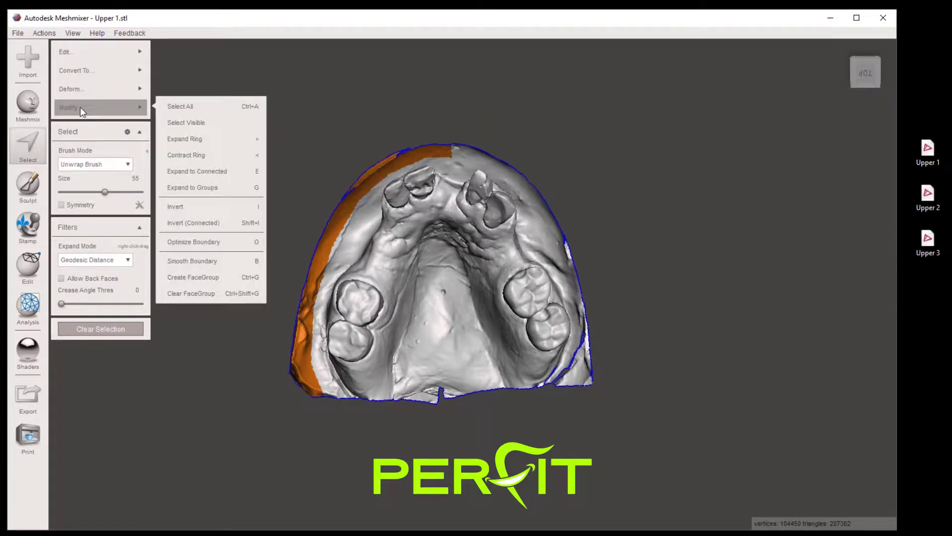
pyautogui.click(192, 262)
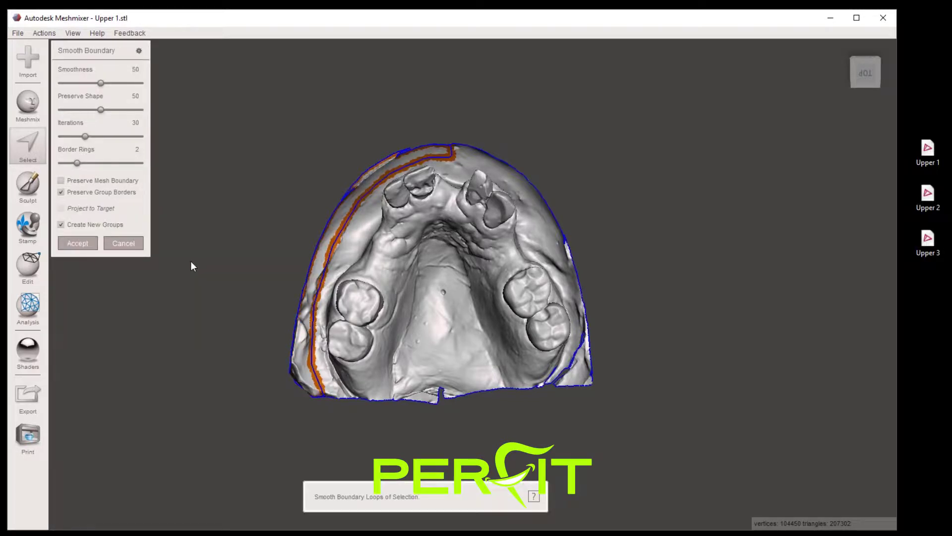
pyautogui.click(76, 245)
pyautogui.moveTo(67, 53)
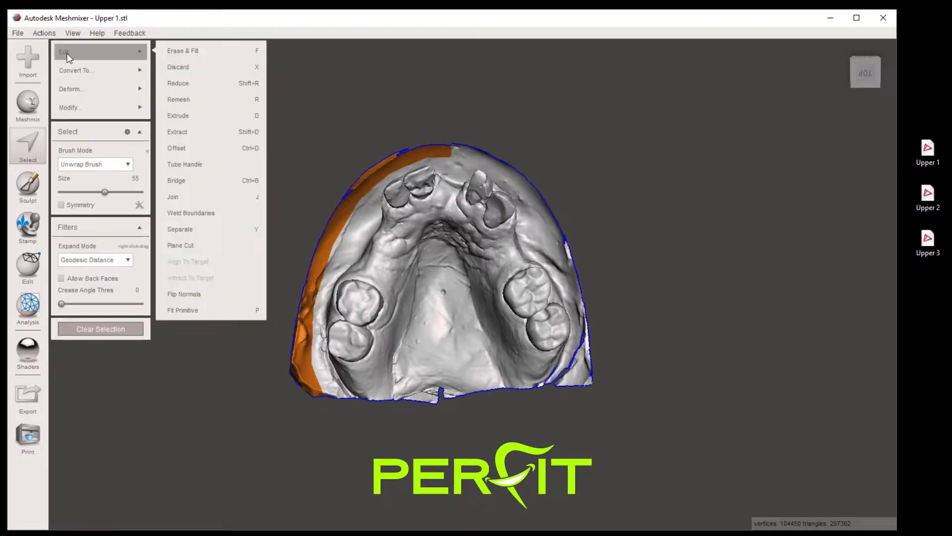
pyautogui.click(192, 69)
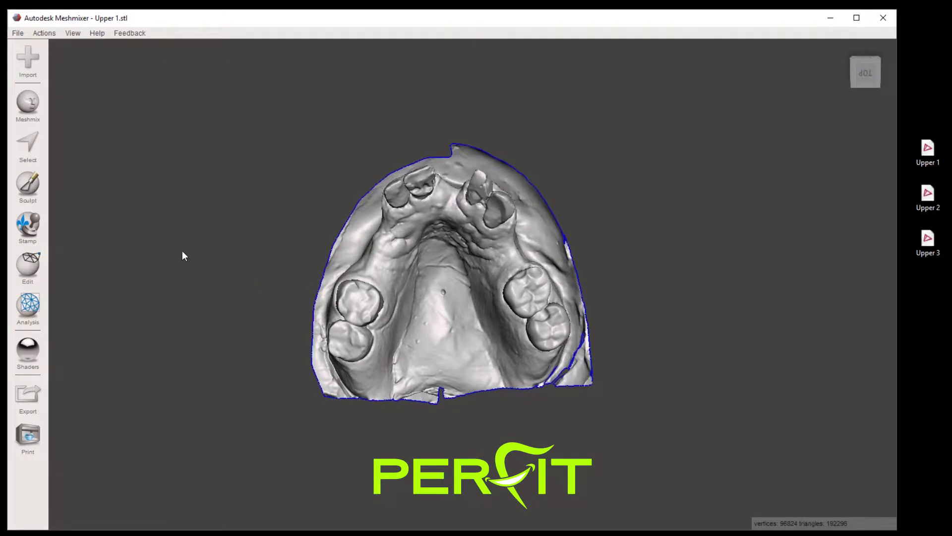
# Lasso the ragged right rim, smooth its selection boundary, and discard it.
pyautogui.click(25, 144)
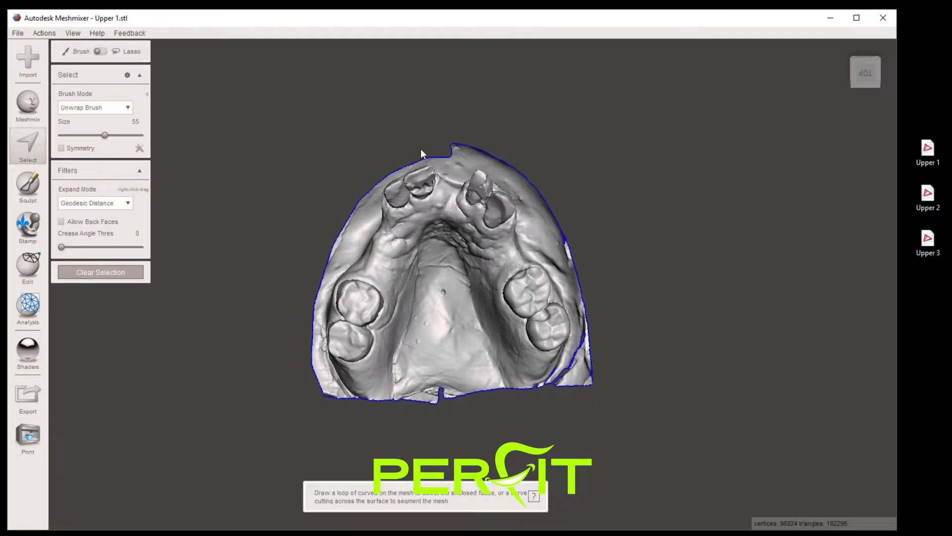
pyautogui.moveTo(420, 156); pyautogui.dragTo(461, 162)
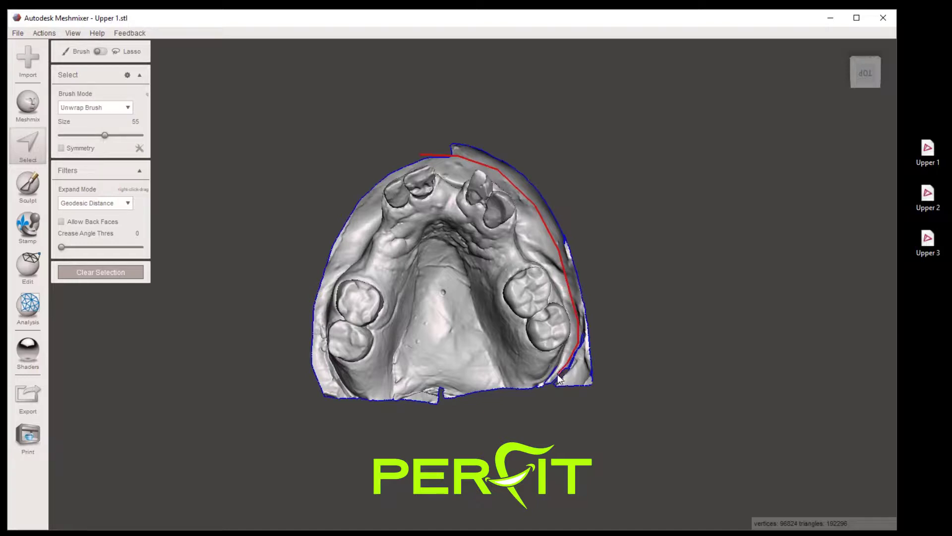
pyautogui.moveTo(568, 371)
pyautogui.mouseDown()
pyautogui.moveTo(553, 370)
pyautogui.moveTo(541, 383)
pyautogui.mouseUp()
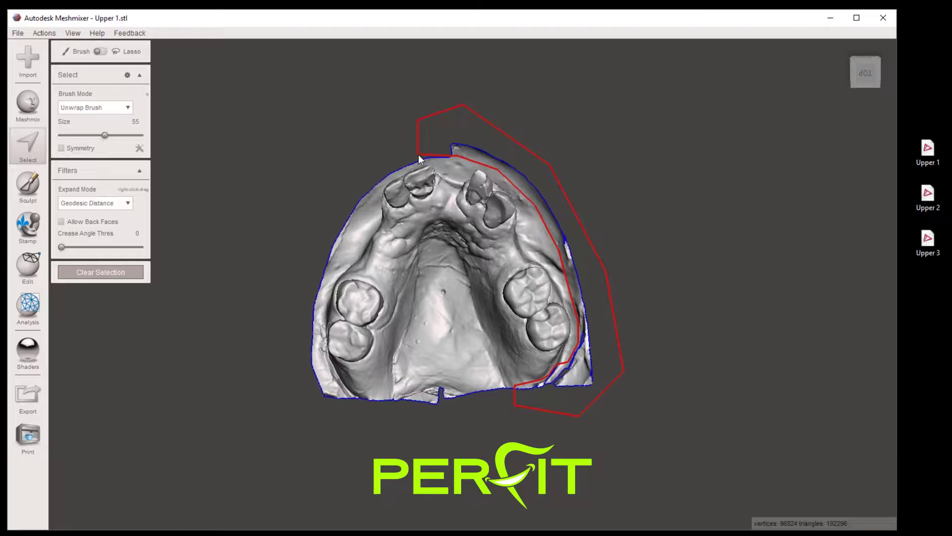
pyautogui.moveTo(418, 157); pyautogui.dragTo(418, 158)
pyautogui.click(74, 107)
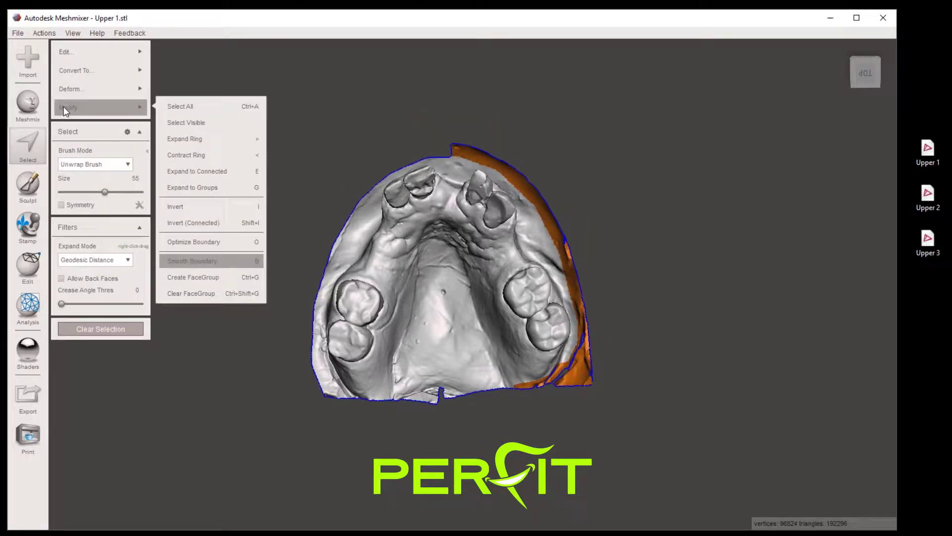
pyautogui.click(175, 261)
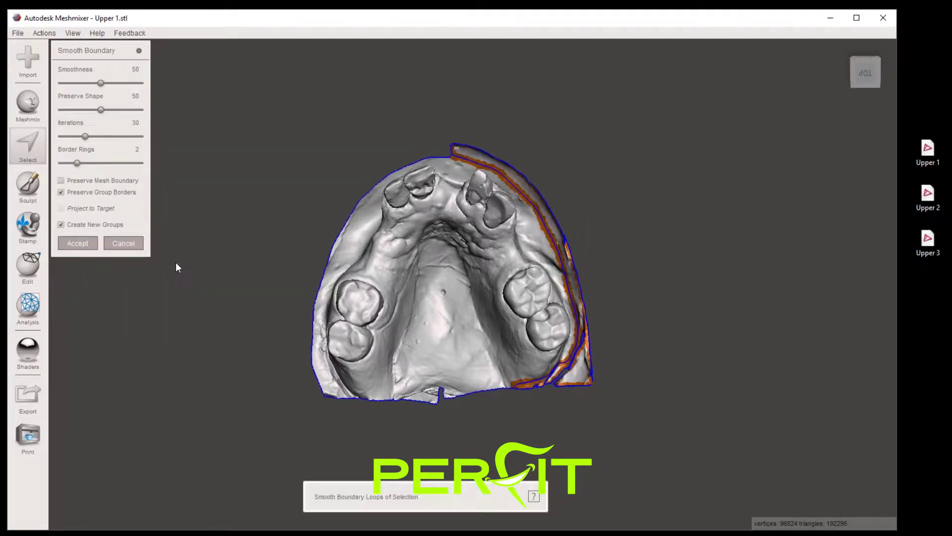
pyautogui.click(69, 244)
pyautogui.moveTo(71, 59)
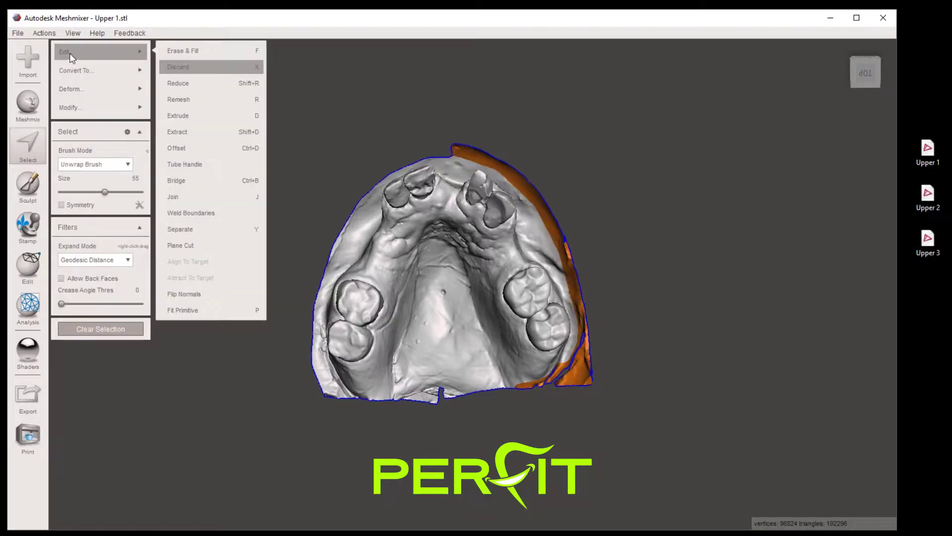
pyautogui.click(174, 68)
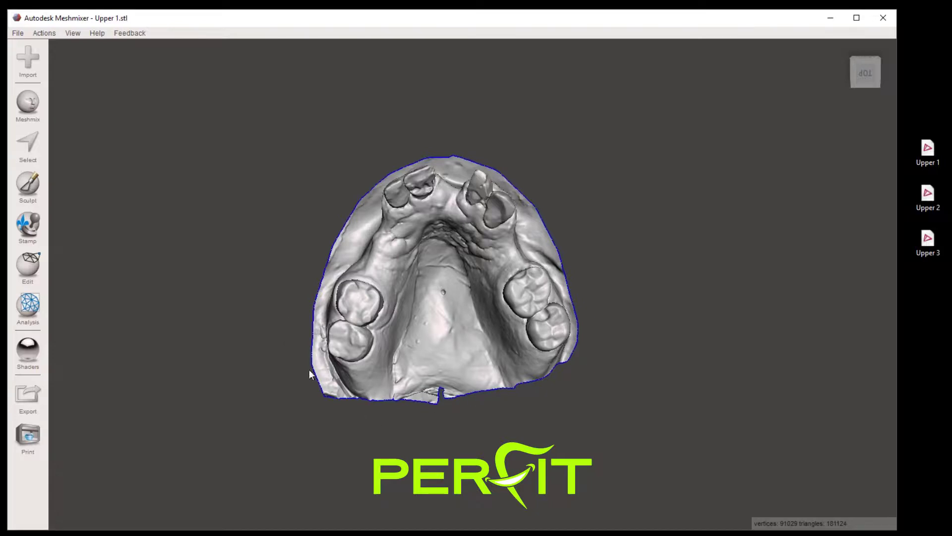
# Lasso the ragged bottom rim, smooth its selection boundary, and discard it, leaving 87795 vertices.
pyautogui.click(20, 144)
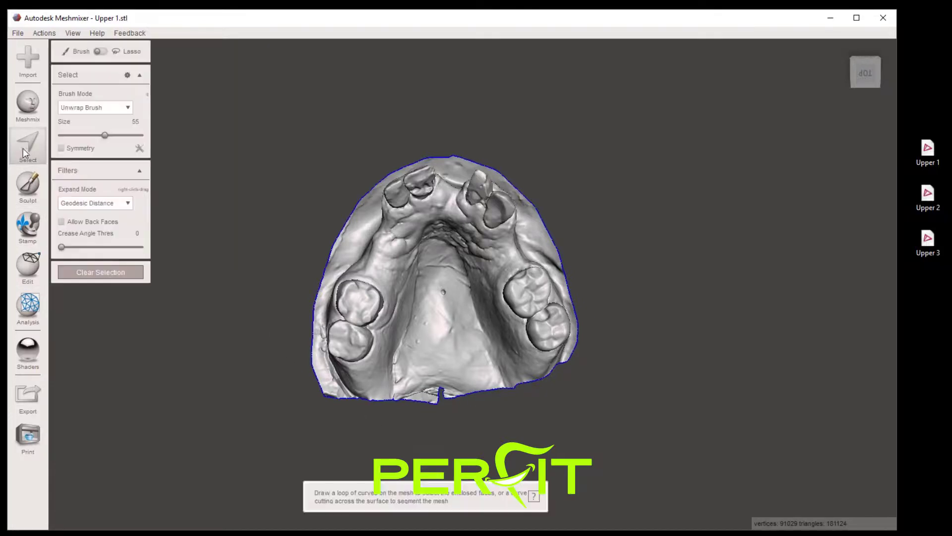
pyautogui.moveTo(304, 331)
pyautogui.mouseDown()
pyautogui.moveTo(337, 387)
pyautogui.moveTo(362, 398)
pyautogui.mouseUp()
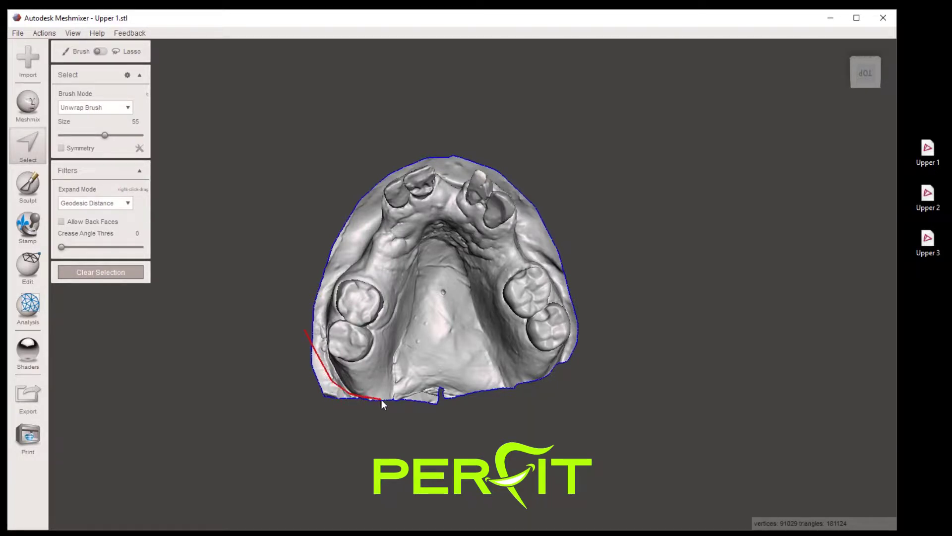
pyautogui.moveTo(415, 391); pyautogui.dragTo(465, 390)
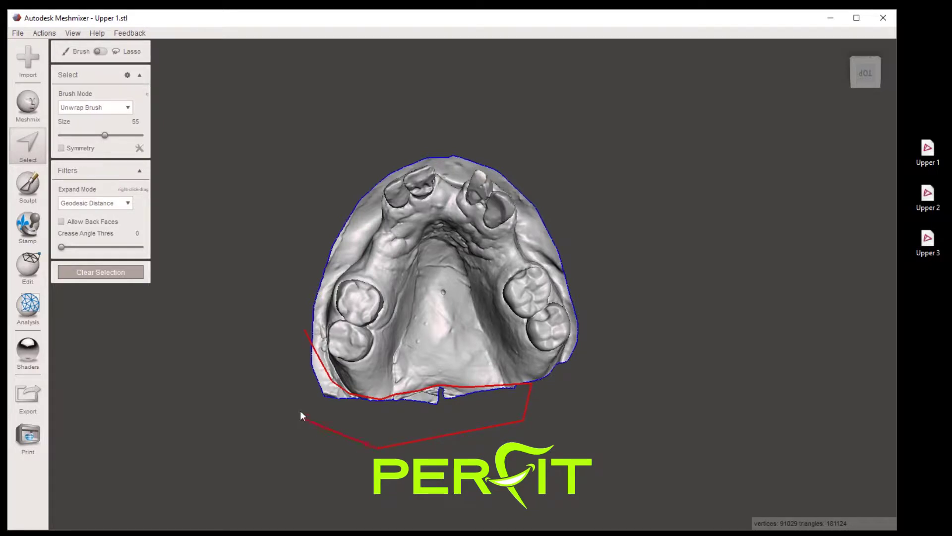
pyautogui.moveTo(305, 335); pyautogui.dragTo(304, 332)
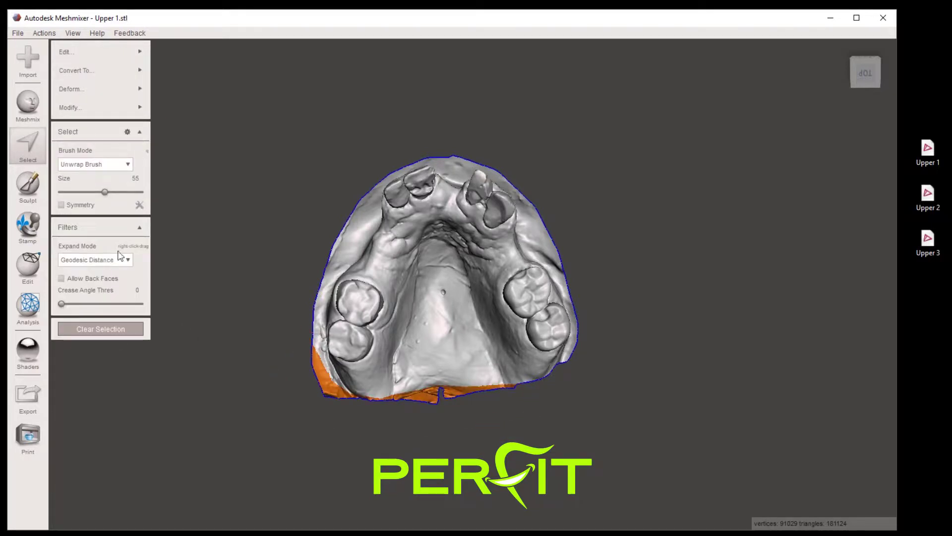
pyautogui.moveTo(64, 55)
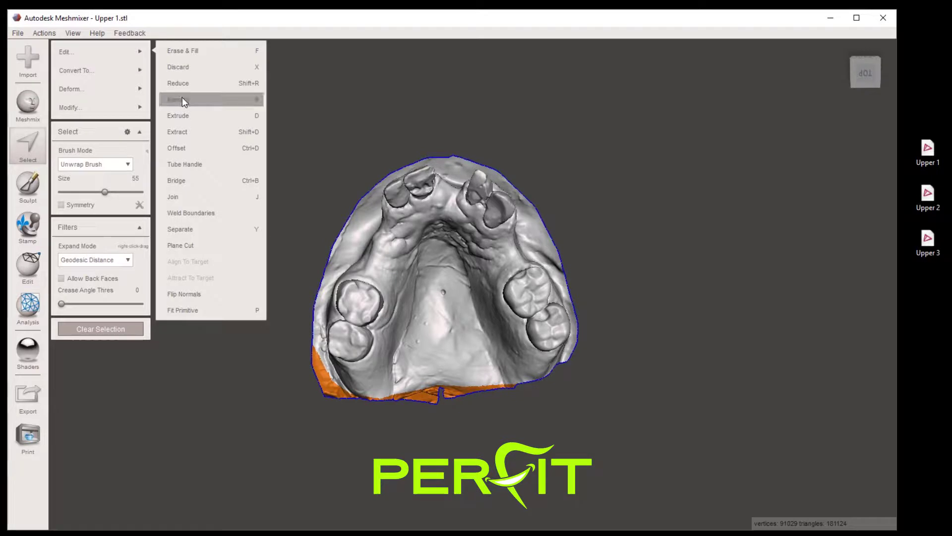
pyautogui.moveTo(76, 105)
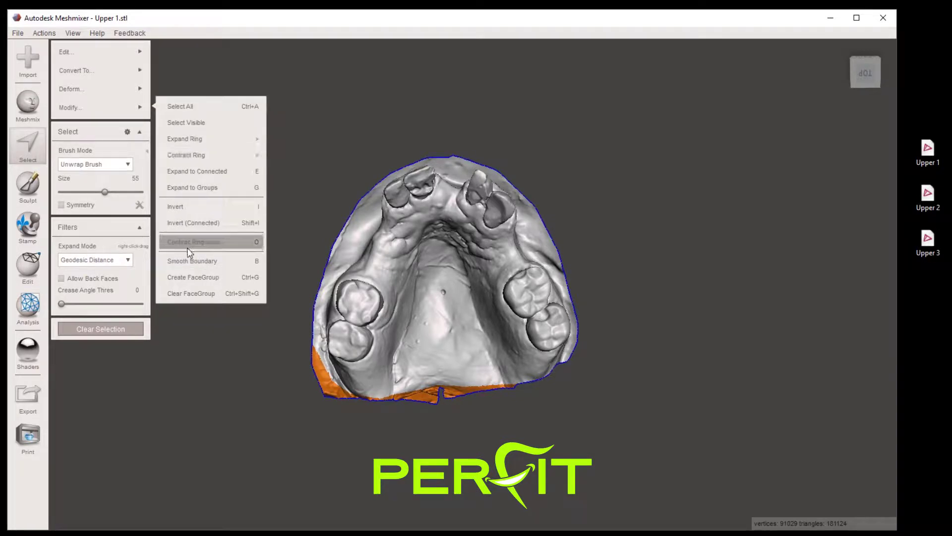
pyautogui.click(188, 262)
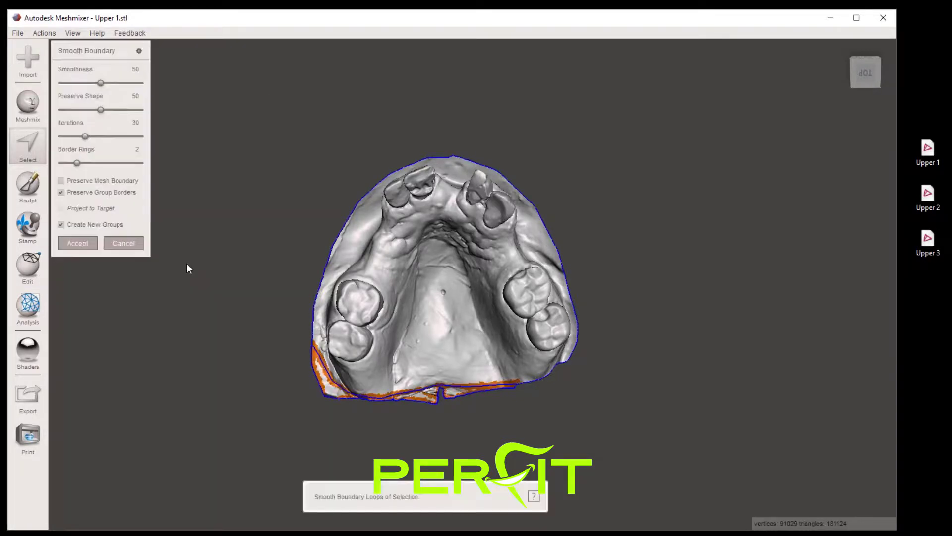
pyautogui.click(78, 243)
pyautogui.moveTo(68, 58)
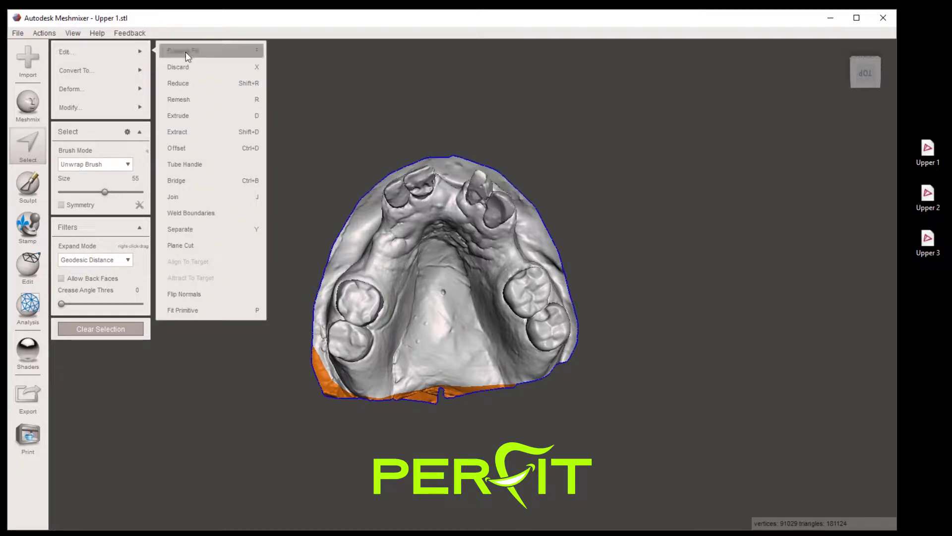
pyautogui.click(191, 68)
# Rotate to view the arch from behind and rerun the Inspector on the trimmed mesh.
pyautogui.moveTo(645, 361); pyautogui.dragTo(646, 360, button='right')
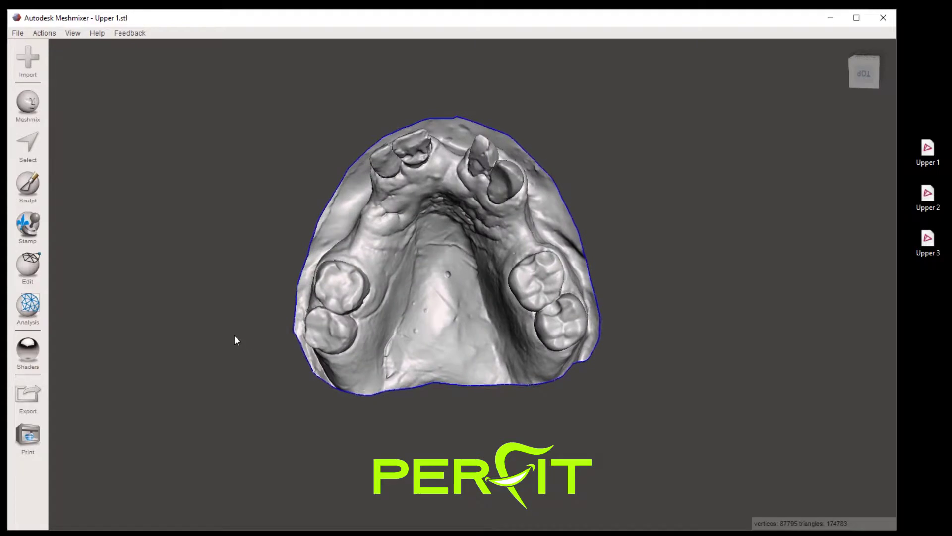
pyautogui.click(35, 310)
pyautogui.click(72, 50)
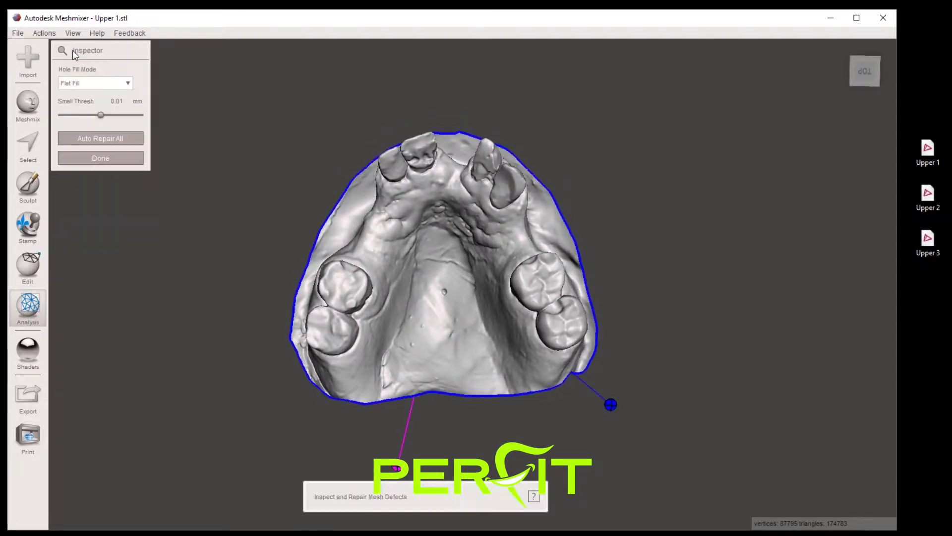
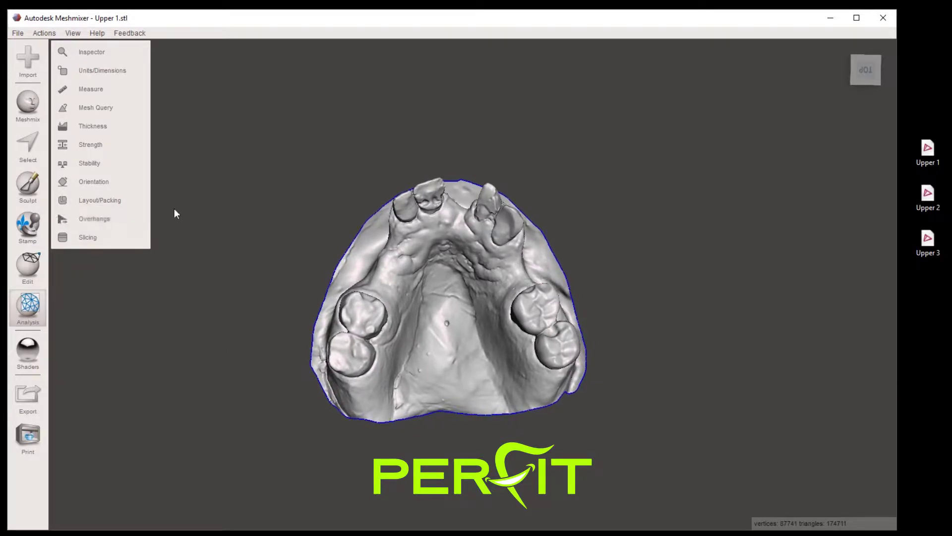
# Mark a small palate patch, then expand the selection to the entire Upper 1 arch mesh.
pyautogui.click(21, 136)
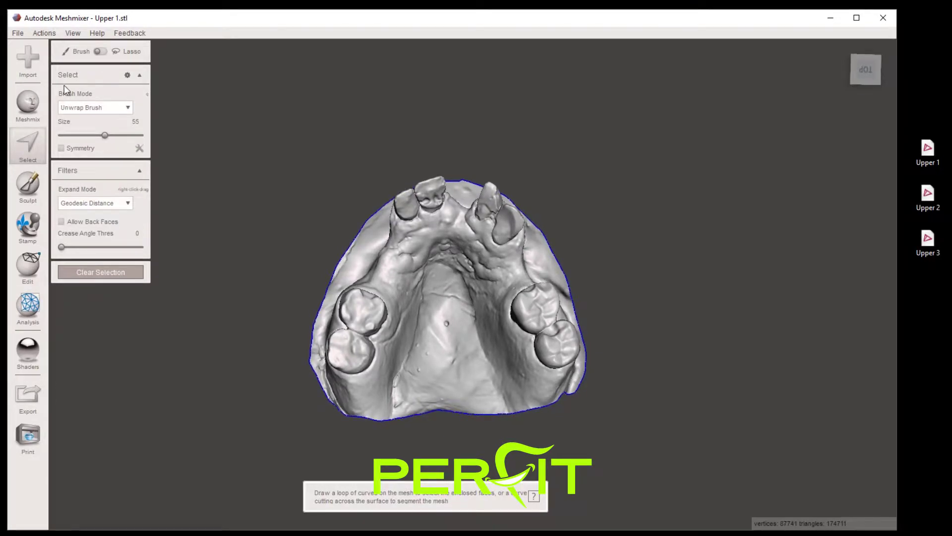
pyautogui.click(396, 278)
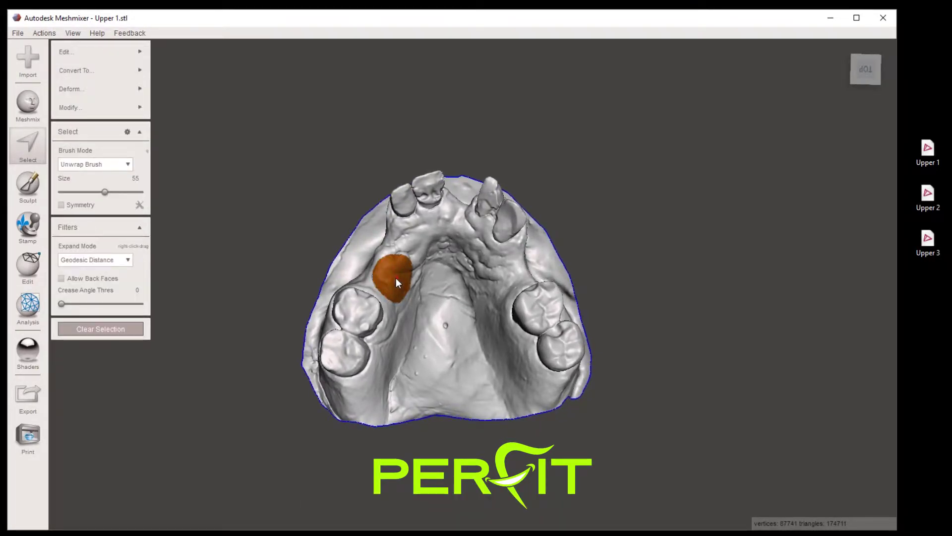
pyautogui.doubleClick(396, 278)
pyautogui.click(71, 51)
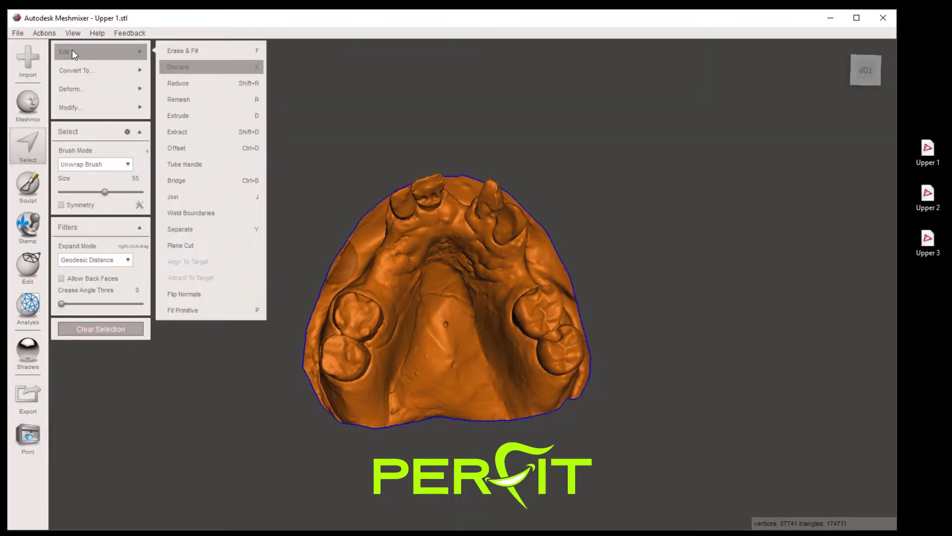
# Extrude the whole Upper 1 scan with a -15.65 mm offset and a Flat end type.
pyautogui.click(180, 115)
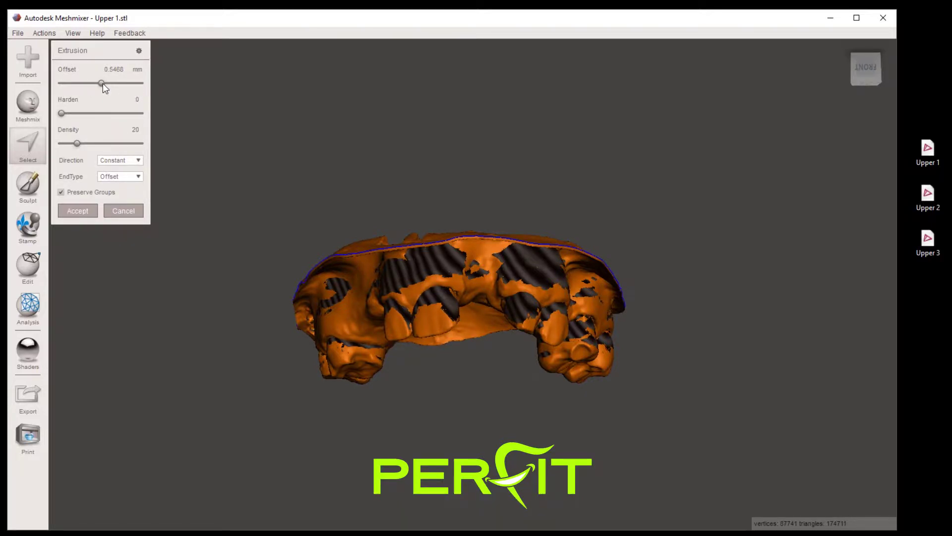
pyautogui.moveTo(103, 83); pyautogui.dragTo(65, 85)
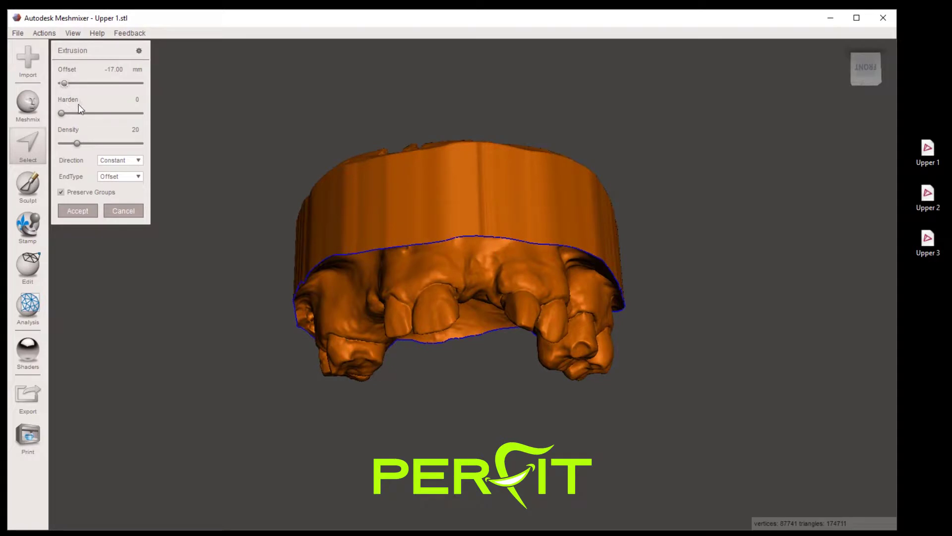
pyautogui.press('Up')
pyautogui.press('Up')
pyautogui.press('Up')
pyautogui.press('Up')
pyautogui.press('Up')
pyautogui.press('Up')
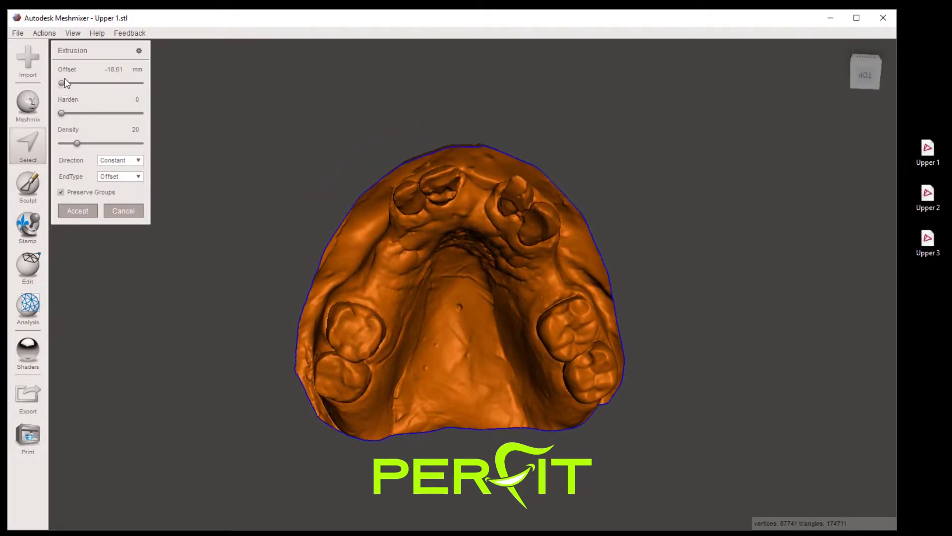
pyautogui.moveTo(397, 293); pyautogui.dragTo(444, 319, button='right')
pyautogui.press('Down')
pyautogui.press('Down')
pyautogui.press('Down')
pyautogui.press('Down')
pyautogui.press('Down')
pyautogui.press('Down')
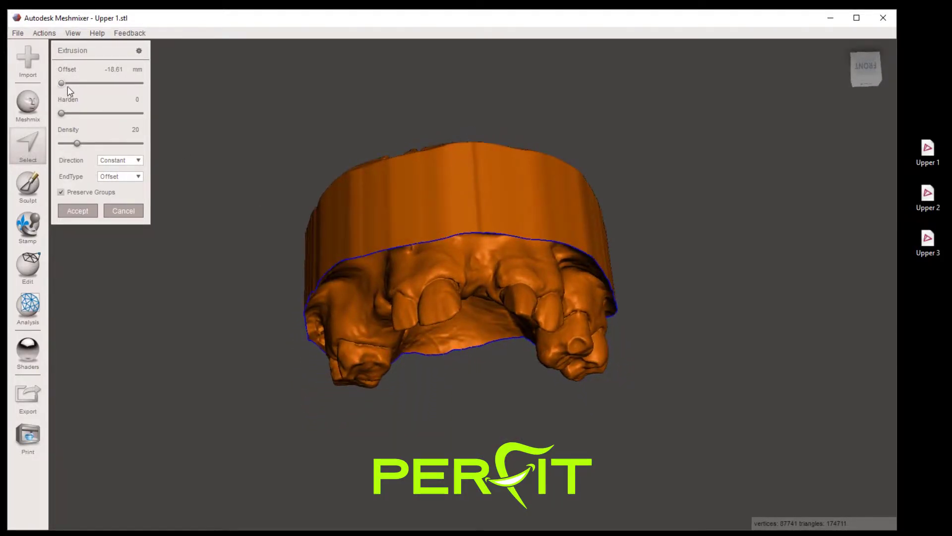
pyautogui.moveTo(65, 103); pyautogui.dragTo(68, 99)
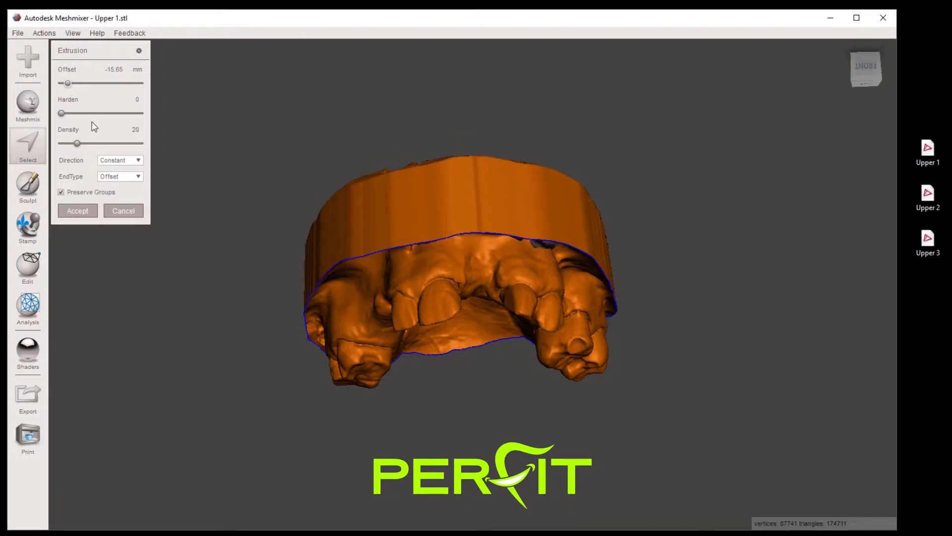
pyautogui.press('Up')
pyautogui.press('Up')
pyautogui.press('Up')
pyautogui.press('Up')
pyautogui.press('Up')
pyautogui.press('Up')
pyautogui.moveTo(221, 219); pyautogui.dragTo(221, 220, button='right')
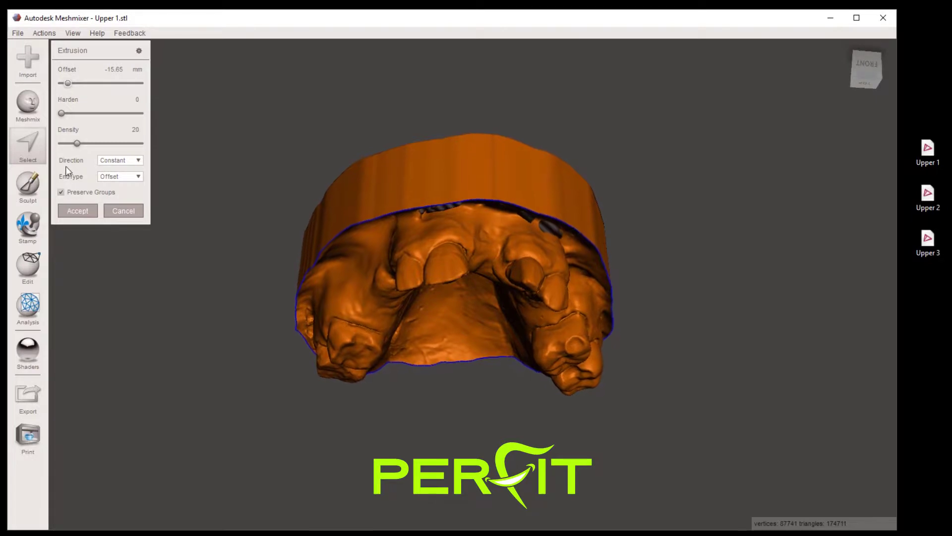
pyautogui.click(139, 178)
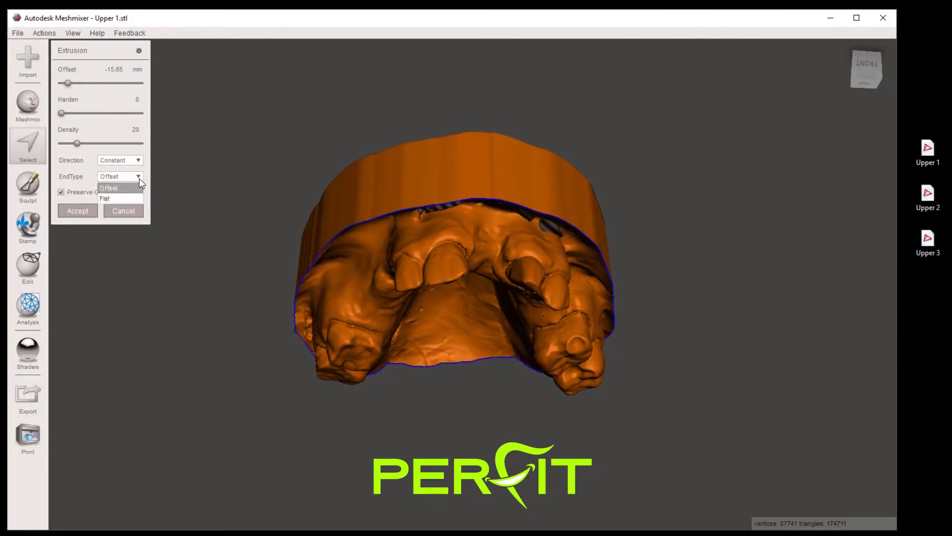
pyautogui.click(118, 197)
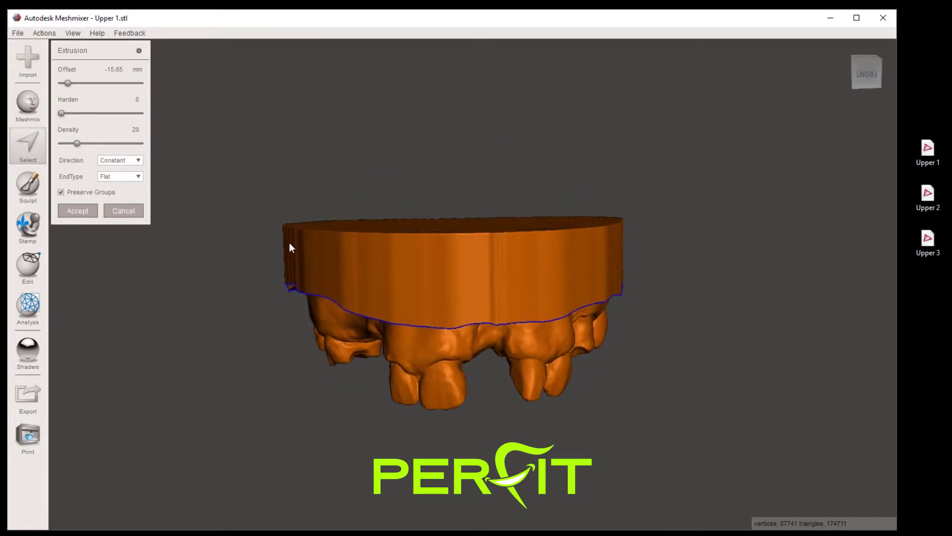
# Clear the selection, leaving the flat extruded base on the Upper 1 arch.
pyautogui.moveTo(325, 212); pyautogui.dragTo(299, 251, button='right')
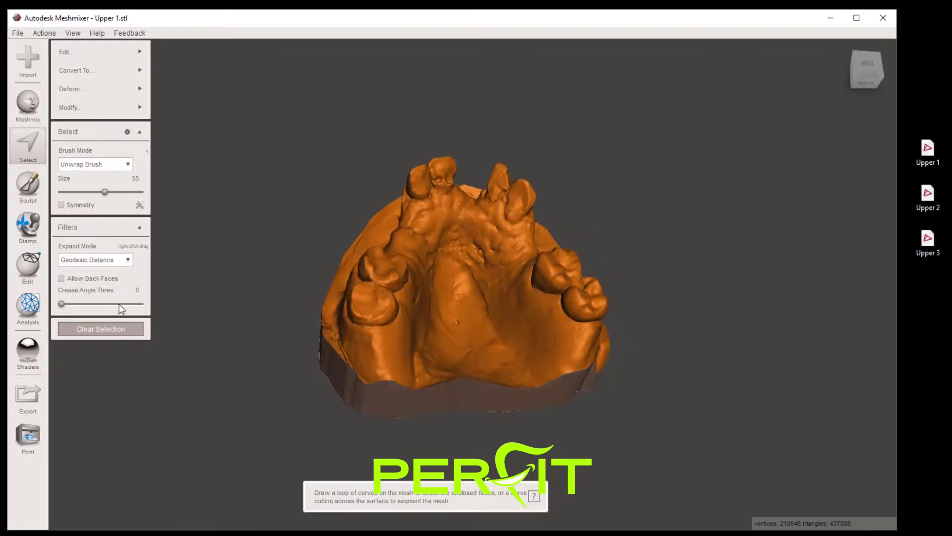
pyautogui.click(92, 332)
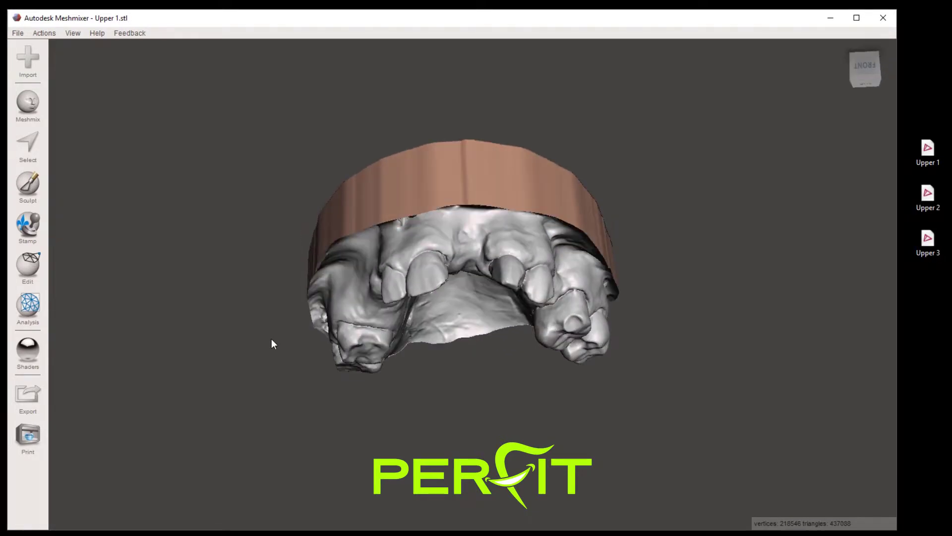
pyautogui.moveTo(271, 338); pyautogui.dragTo(232, 329, button='right')
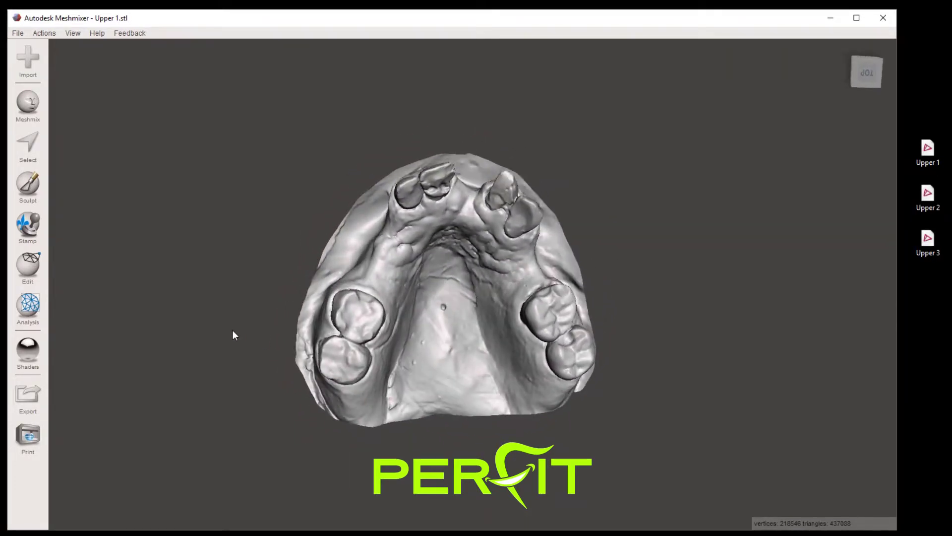
# Run the Inspector on the based model and close it after finding no defects.
pyautogui.click(23, 307)
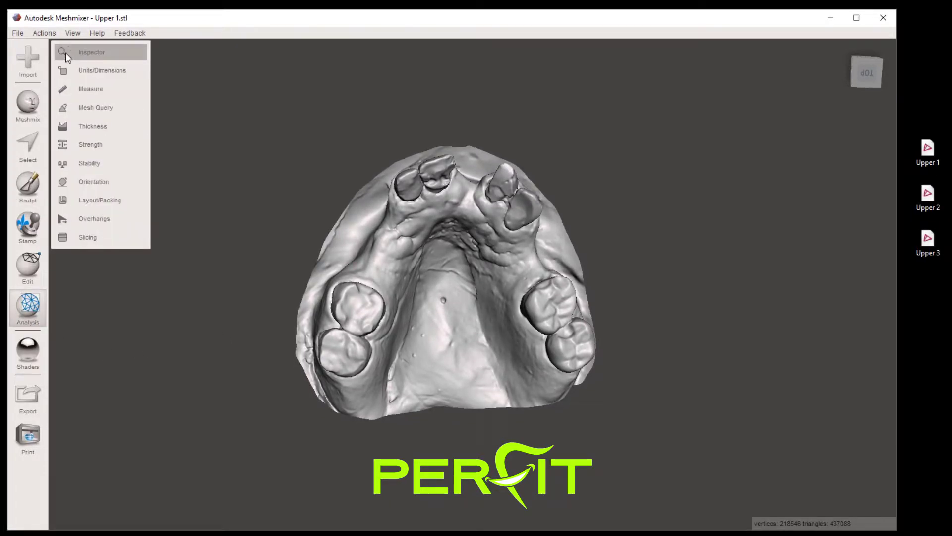
pyautogui.click(92, 52)
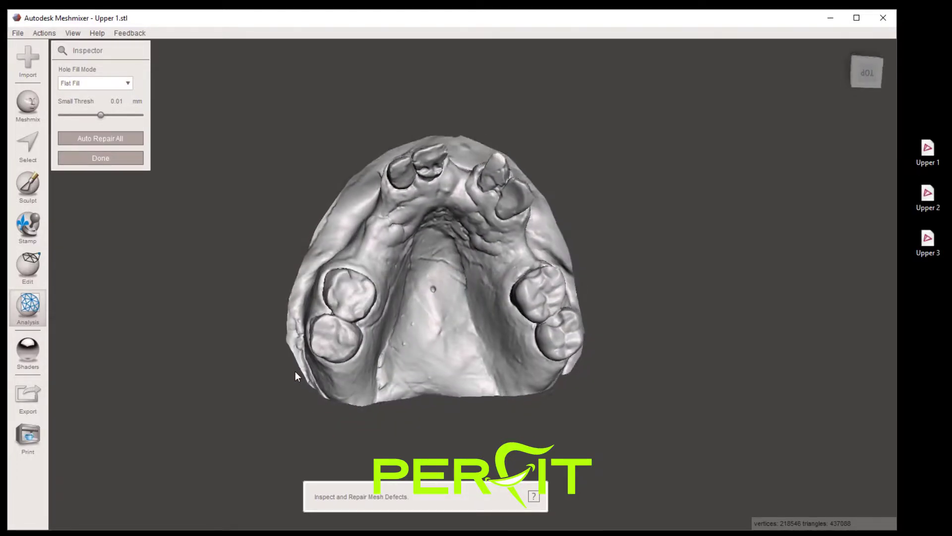
pyautogui.click(106, 158)
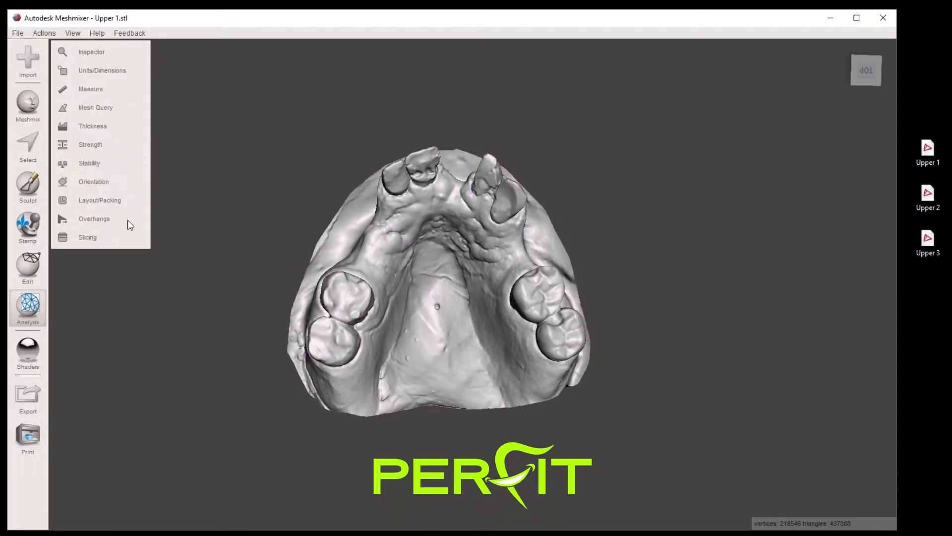
# Start exporting the Upper 1 model with STL Binary Format (*.stl) as the file type.
pyautogui.click(18, 34)
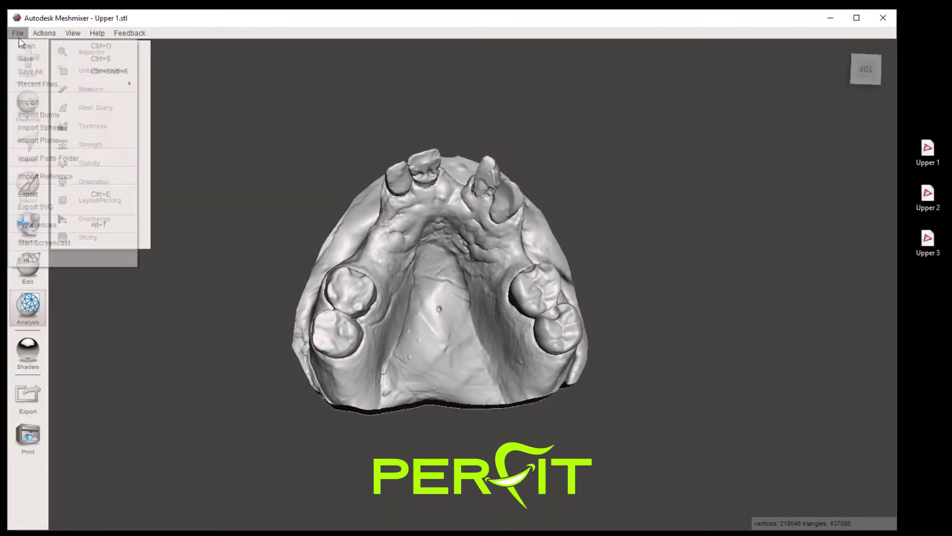
pyautogui.click(47, 195)
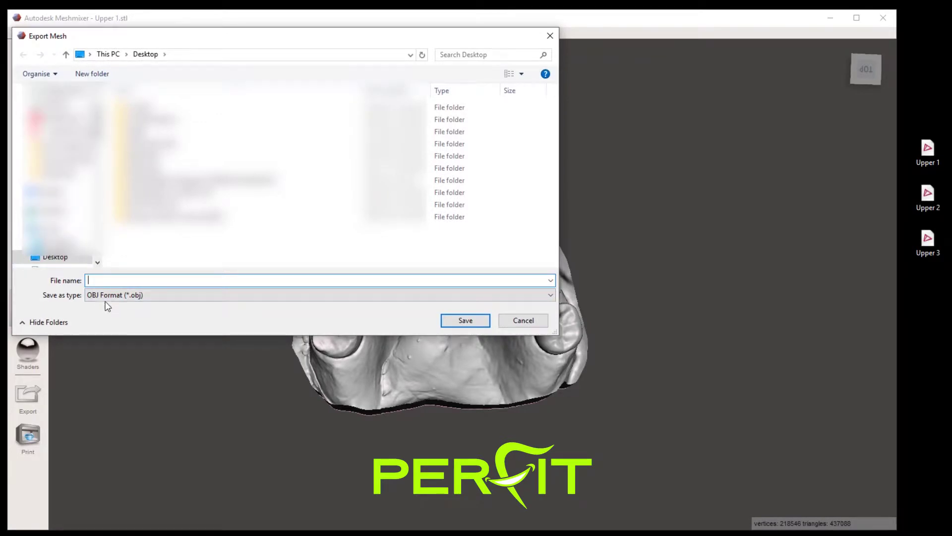
pyautogui.click(106, 297)
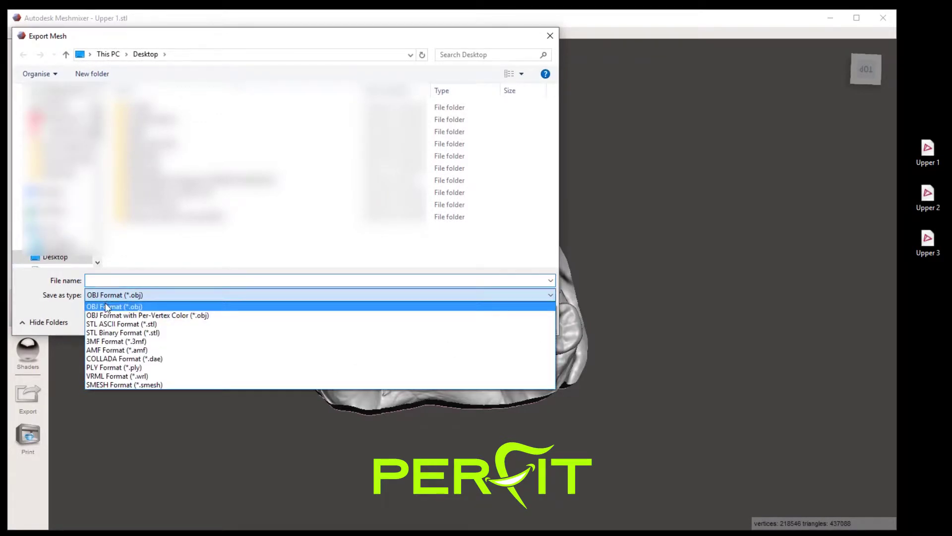
pyautogui.click(103, 332)
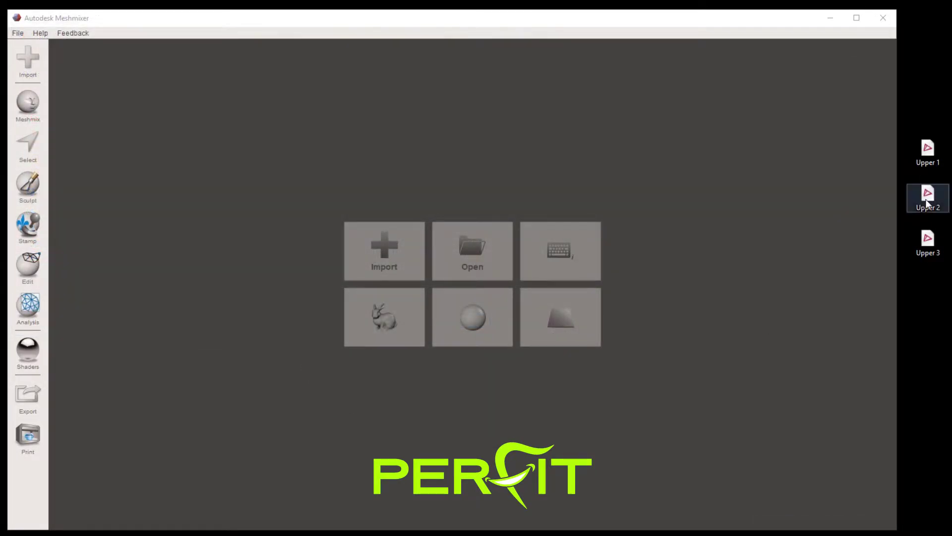
# Load Upper 2.stl into the workspace and orbit to view it from below.
pyautogui.moveTo(925, 199); pyautogui.dragTo(728, 221)
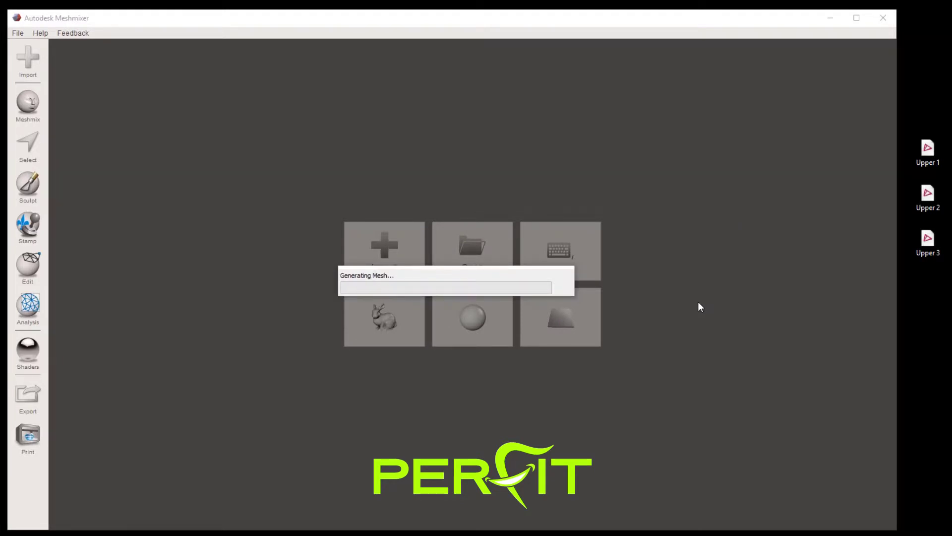
pyautogui.moveTo(608, 350); pyautogui.dragTo(143, 300, button='right')
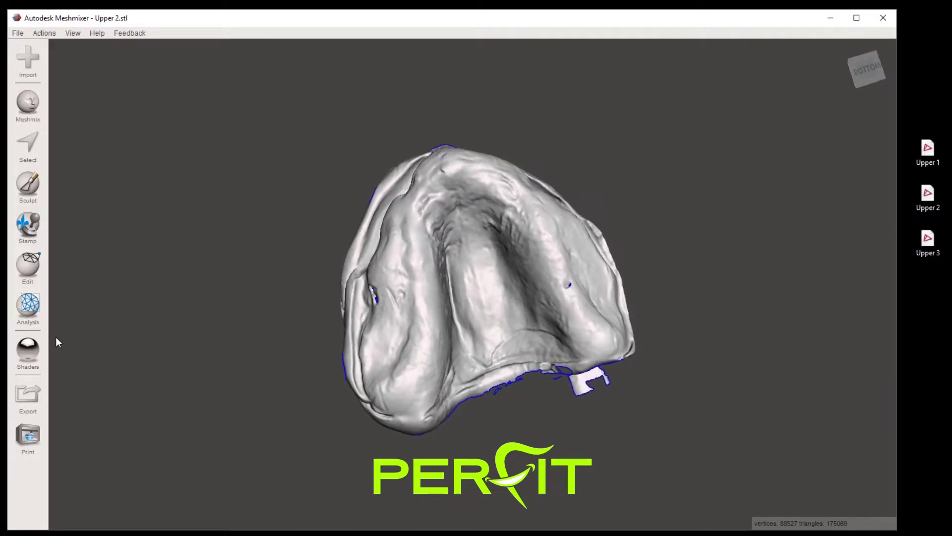
pyautogui.moveTo(46, 319)
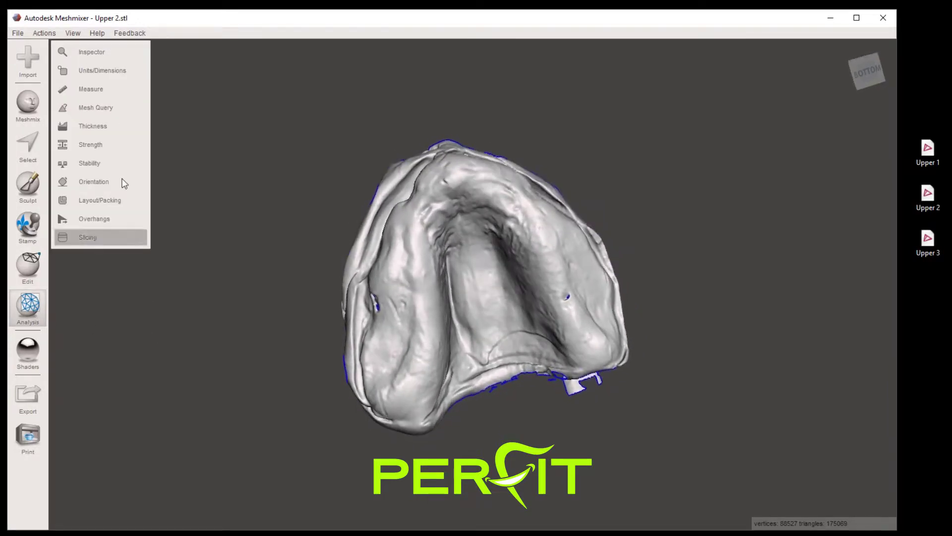
# Run the Inspector on the Upper 2 scan with hole filling set to Smooth Fill.
pyautogui.click(94, 53)
pyautogui.moveTo(304, 283); pyautogui.dragTo(422, 394, button='right')
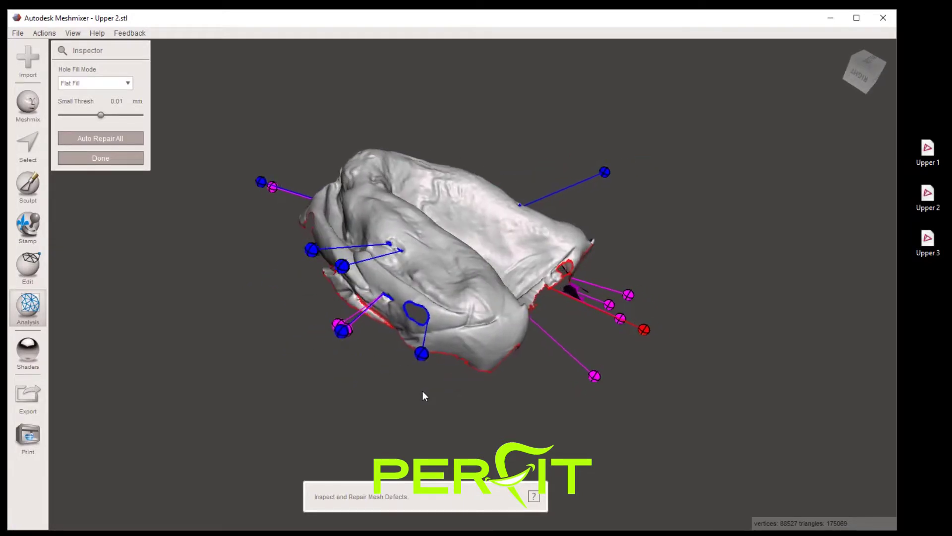
pyautogui.click(93, 83)
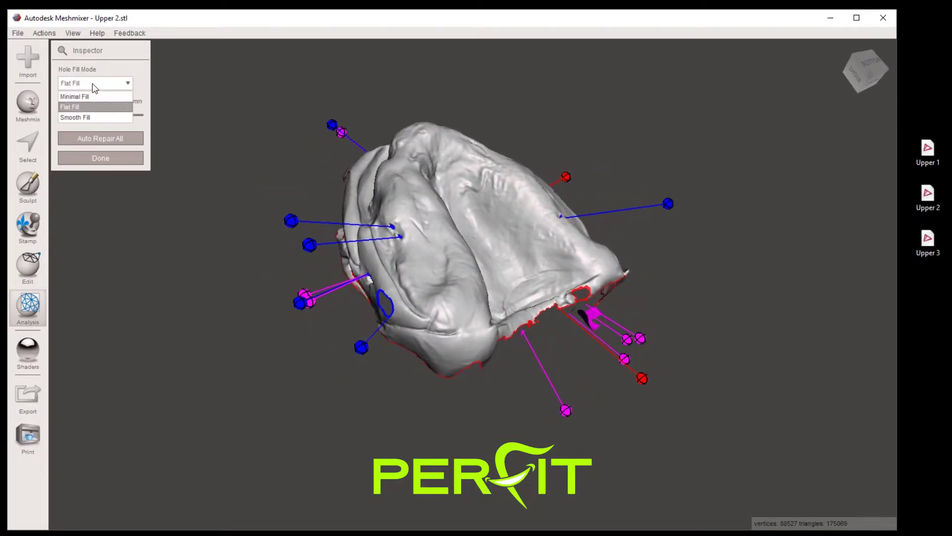
pyautogui.click(80, 118)
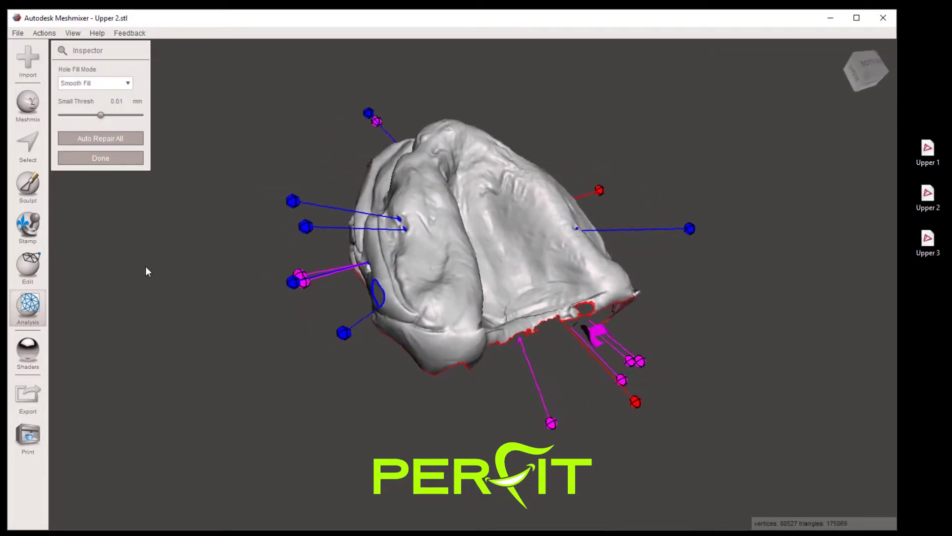
# Smooth-fill each flagged hole around the arch edges, then close the Inspector.
pyautogui.click(370, 364)
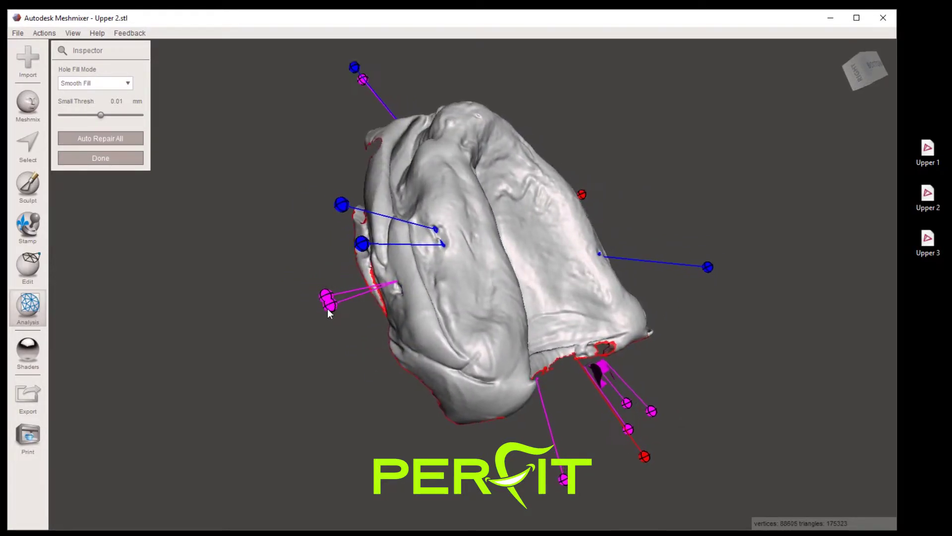
pyautogui.click(329, 307)
pyautogui.click(371, 265)
pyautogui.click(349, 226)
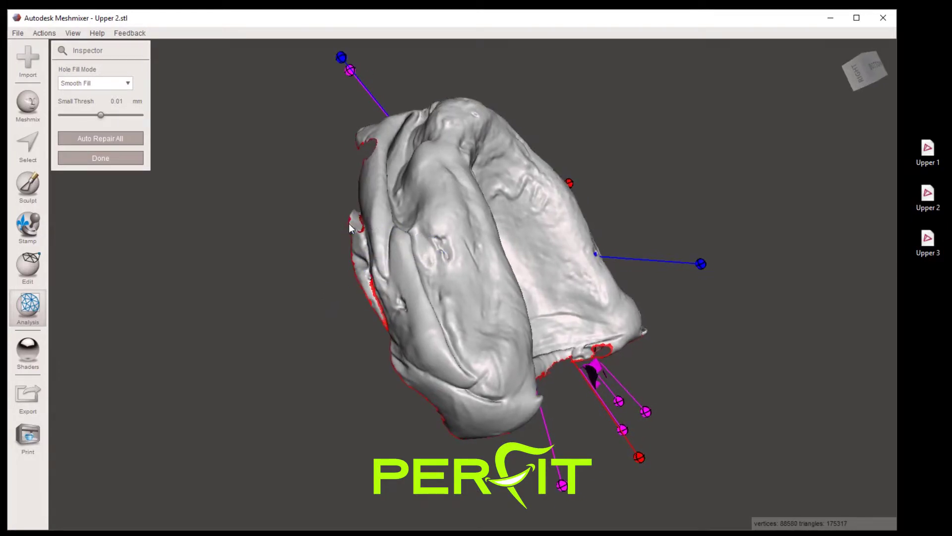
pyautogui.click(349, 225)
pyautogui.click(363, 223)
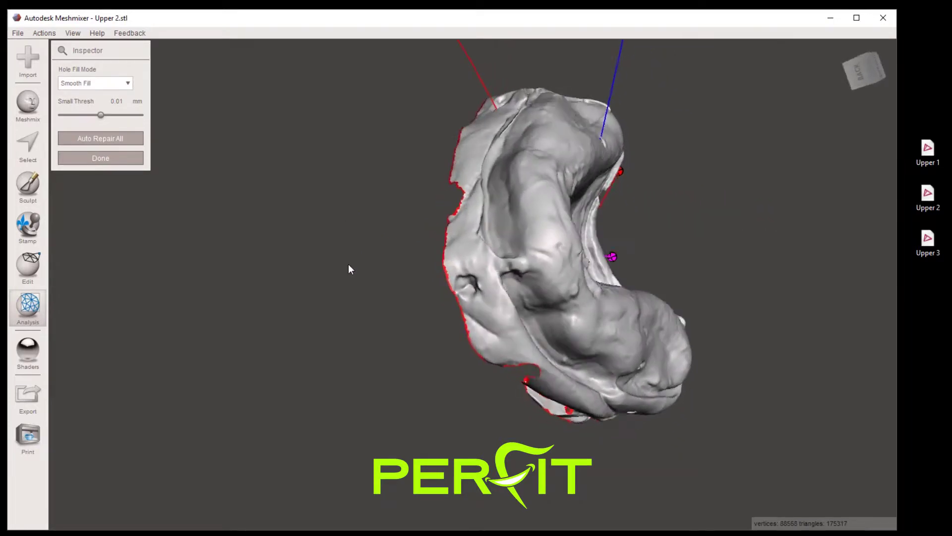
pyautogui.click(279, 260)
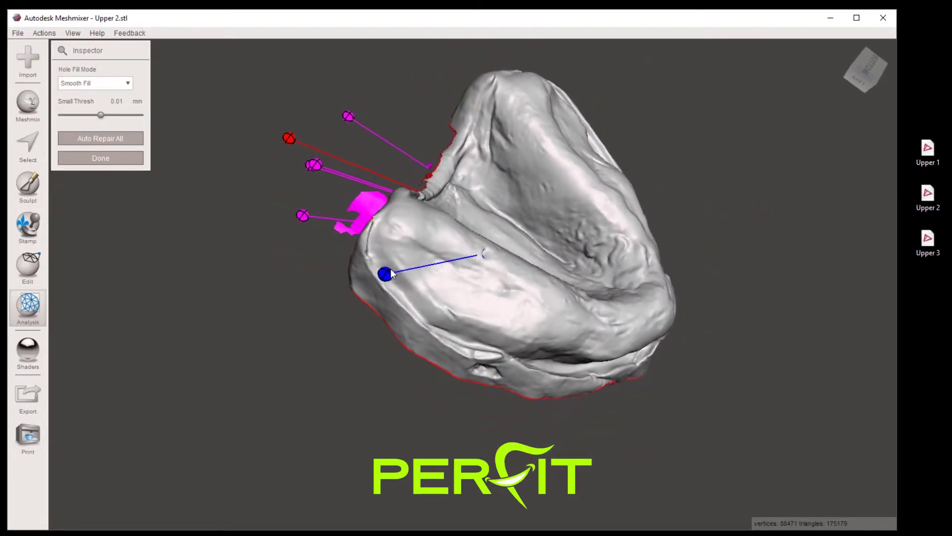
pyautogui.click(380, 276)
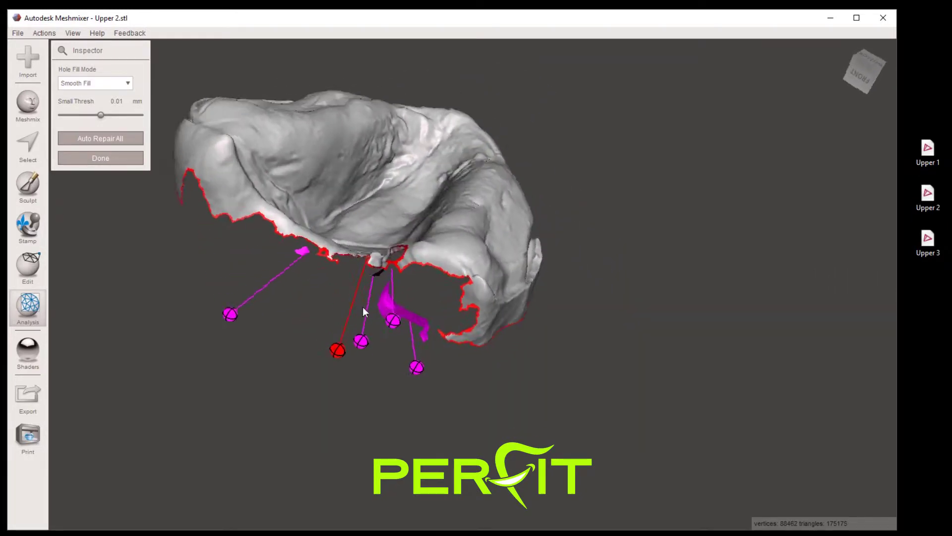
pyautogui.click(483, 344)
pyautogui.click(440, 332)
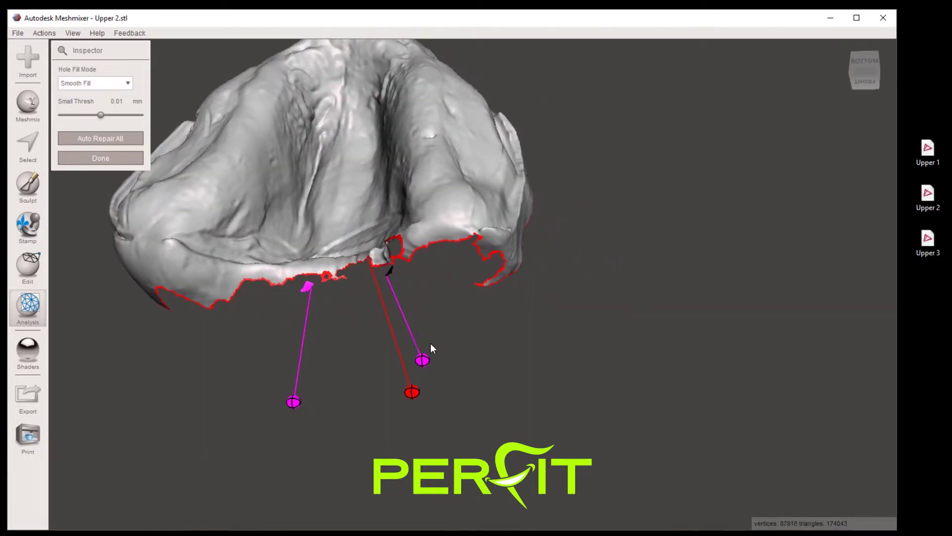
pyautogui.click(422, 361)
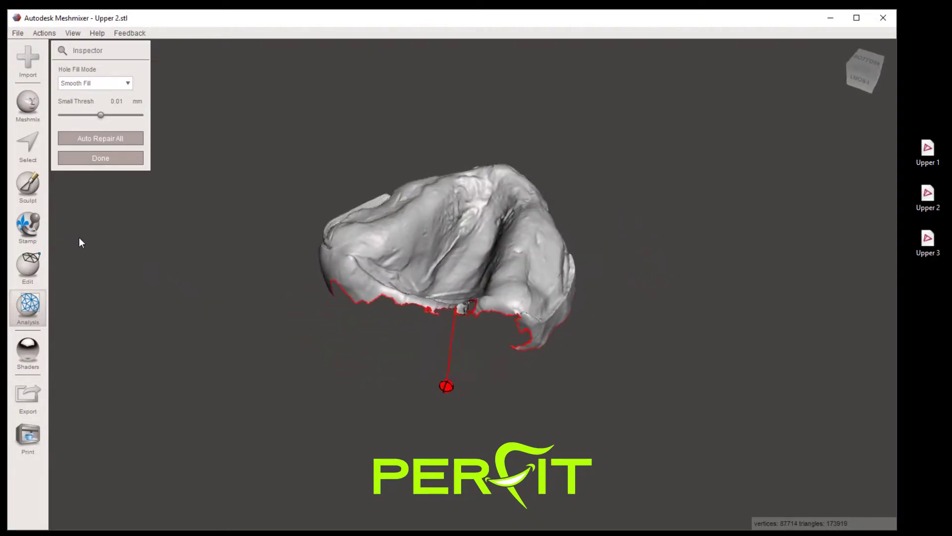
pyautogui.click(82, 159)
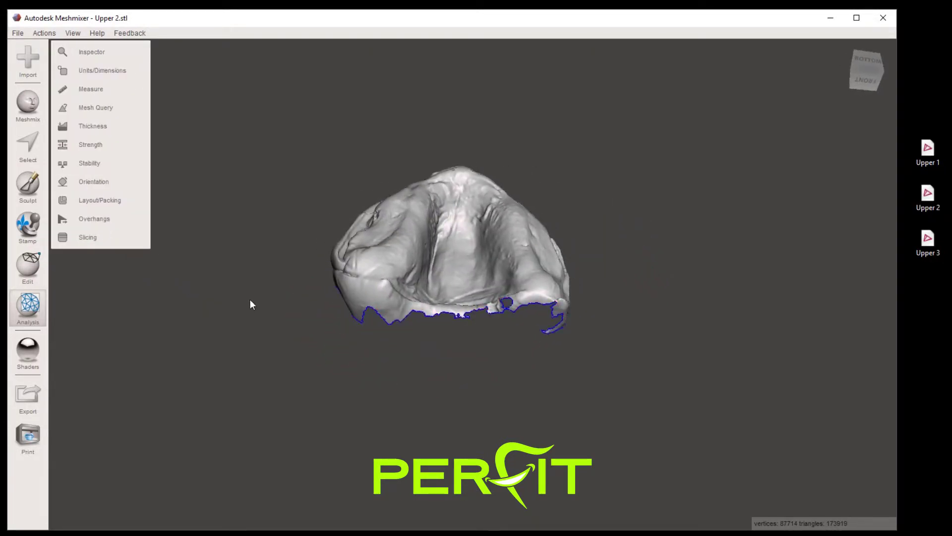
# Lasso a ragged edge strip of the Upper 2 arch and discard it.
pyautogui.click(28, 146)
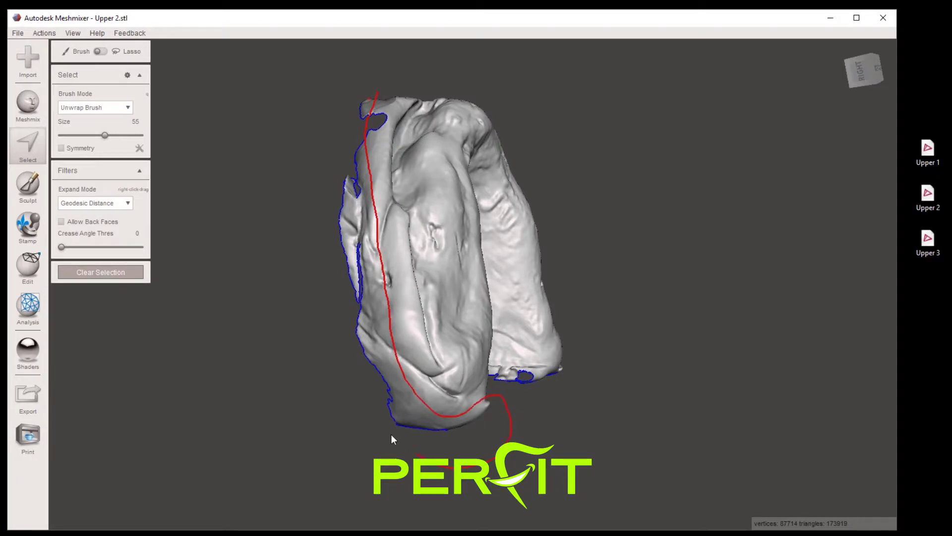
pyautogui.moveTo(374, 94); pyautogui.dragTo(373, 97)
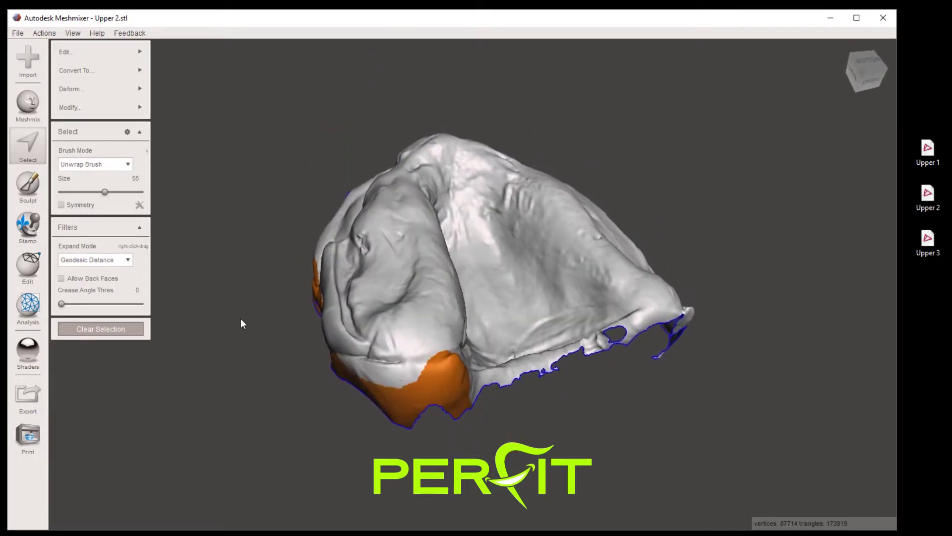
pyautogui.moveTo(415, 349)
pyautogui.keyDown('ctrl'); pyautogui.mouseDown()
pyautogui.moveTo(387, 355)
pyautogui.moveTo(427, 355)
pyautogui.mouseUp(); pyautogui.keyUp('ctrl')
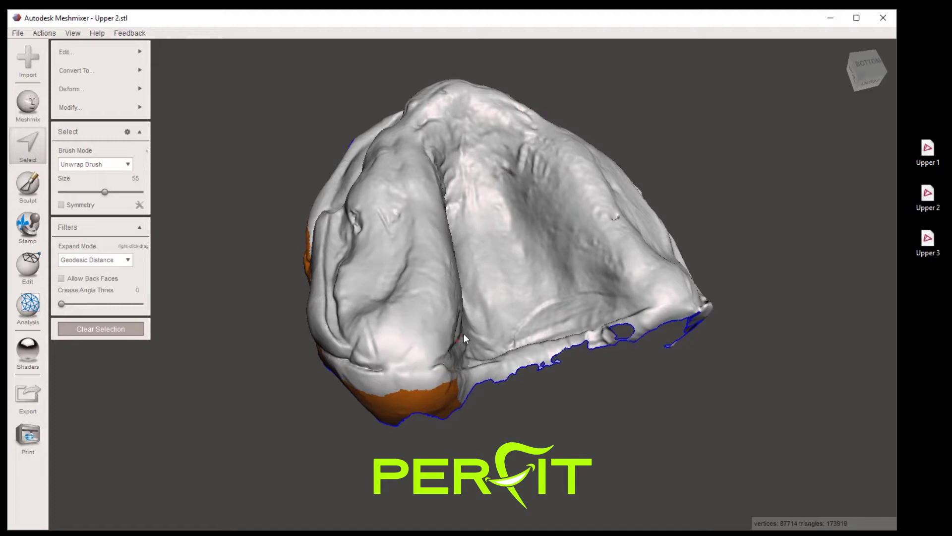
pyautogui.moveTo(519, 511); pyautogui.dragTo(380, 450, button='right')
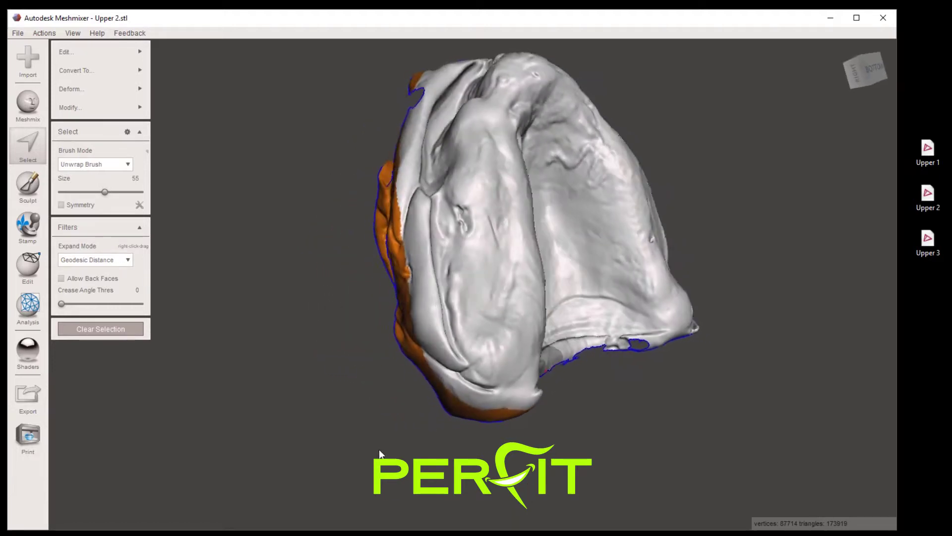
pyautogui.click(65, 50)
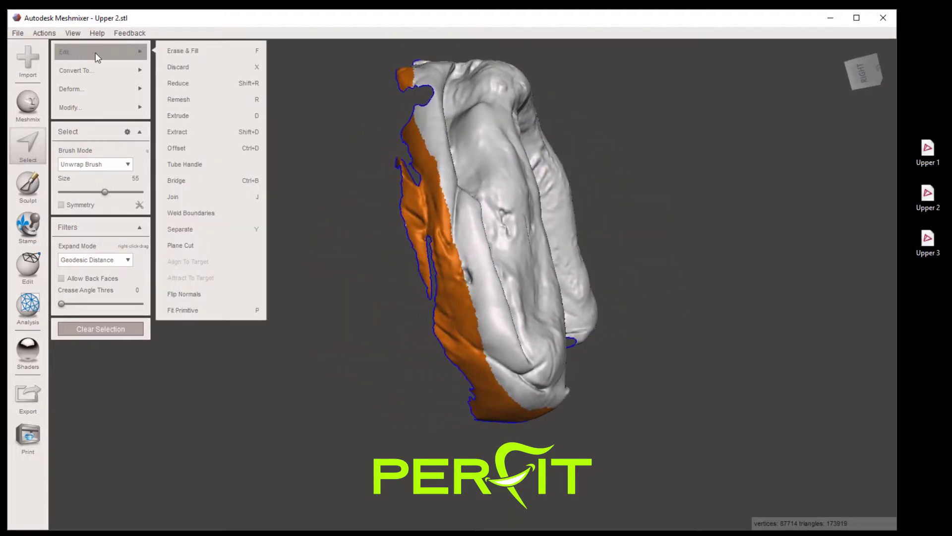
pyautogui.click(178, 66)
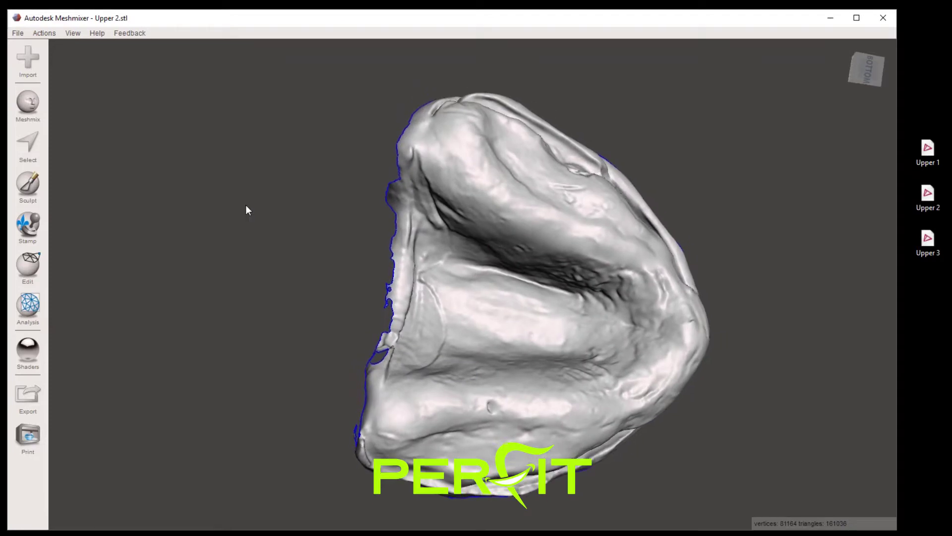
# Lasso the ragged left rim and discard it, leaving 157,493 triangles.
pyautogui.click(15, 143)
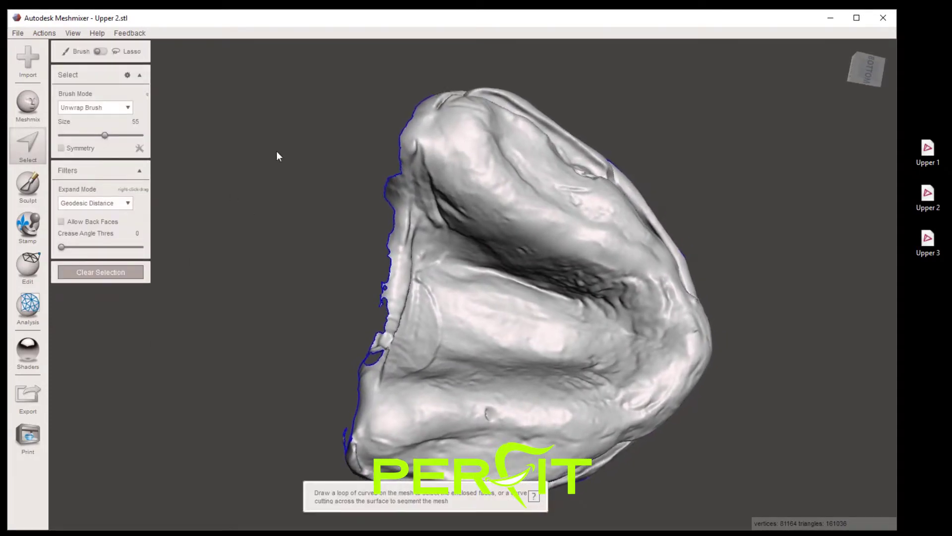
pyautogui.moveTo(419, 96); pyautogui.dragTo(405, 130)
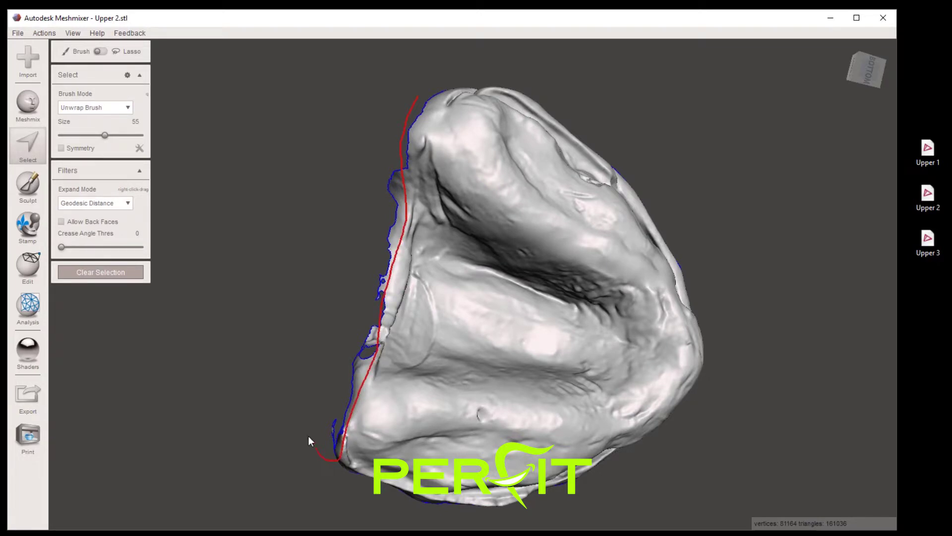
pyautogui.moveTo(401, 100); pyautogui.dragTo(415, 96)
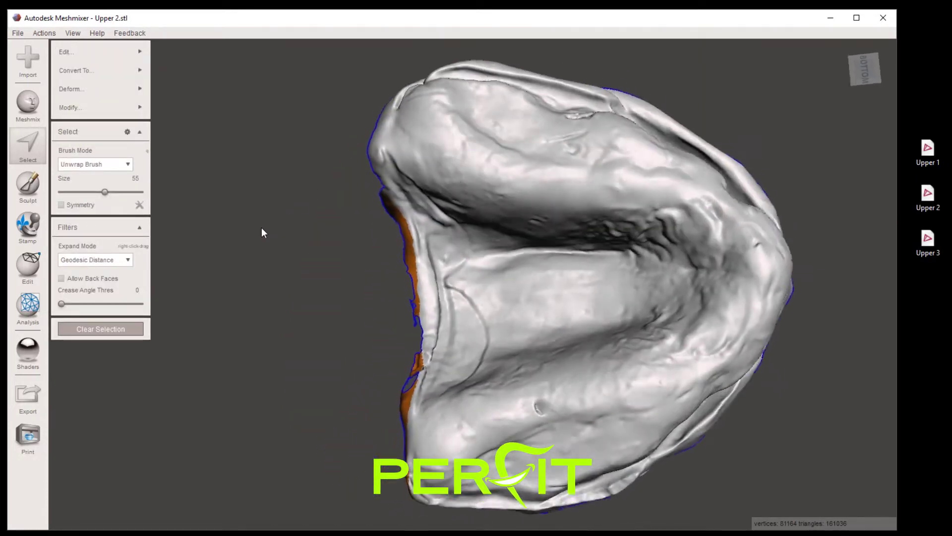
pyautogui.moveTo(80, 52)
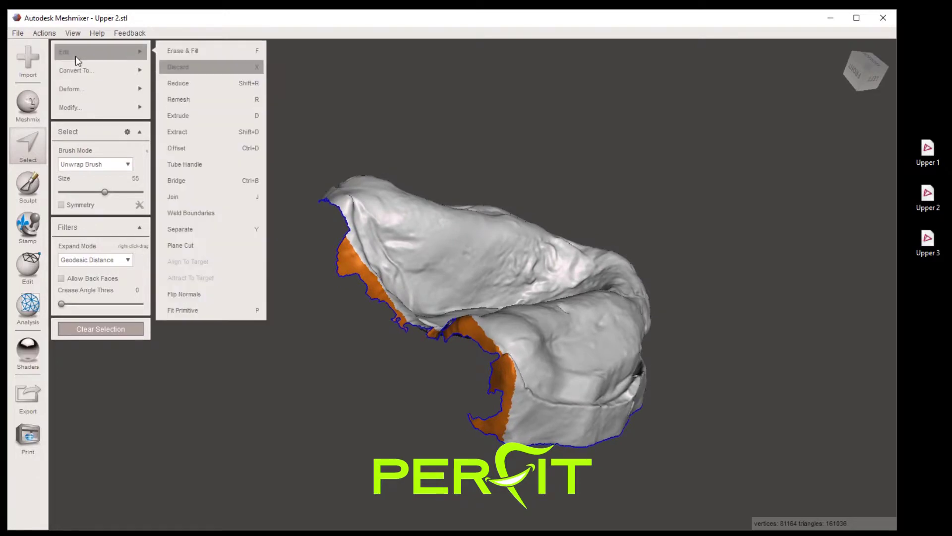
pyautogui.click(200, 68)
pyautogui.moveTo(296, 303); pyautogui.dragTo(295, 304, button='right')
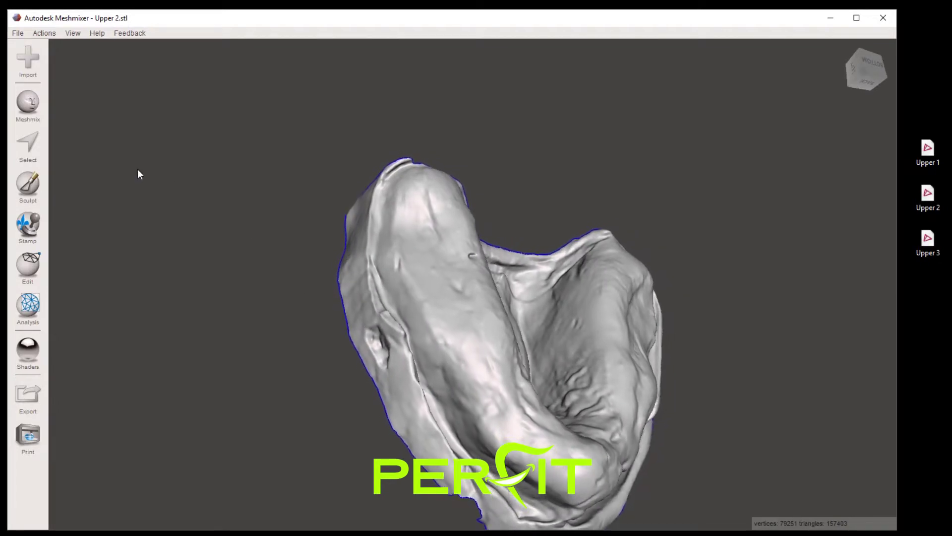
# Lasso the ragged rim strip along the left side and discard it.
pyautogui.click(29, 152)
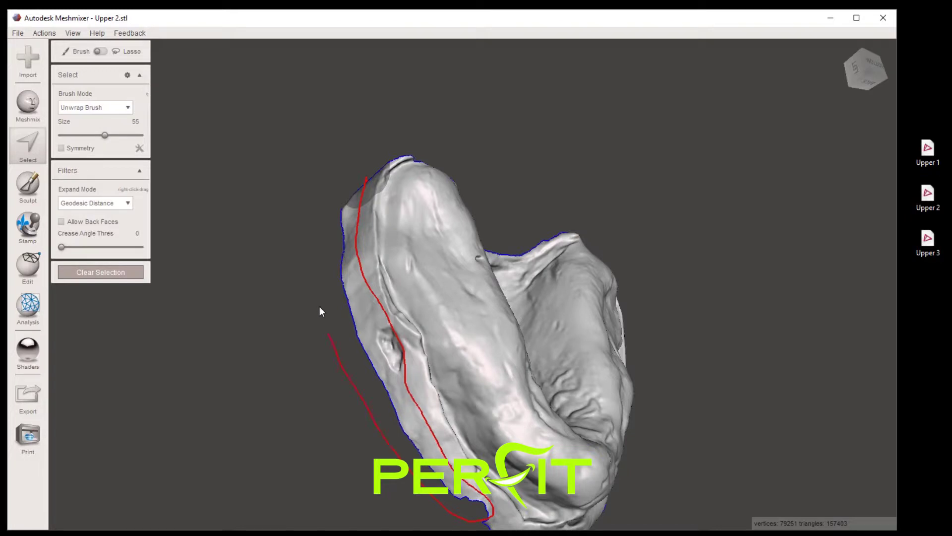
pyautogui.moveTo(359, 176); pyautogui.dragTo(359, 177)
pyautogui.moveTo(279, 255); pyautogui.dragTo(279, 255, button='right')
pyautogui.moveTo(72, 50)
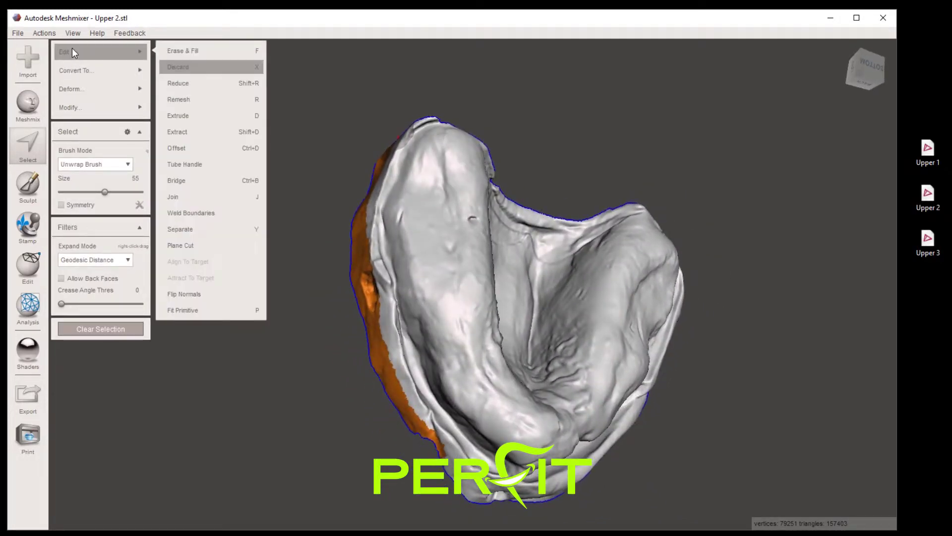
pyautogui.click(166, 65)
pyautogui.moveTo(332, 311); pyautogui.dragTo(331, 311, button='right')
# Lasso the ragged outer rim and discard it, leaving 145,842 triangles.
pyautogui.click(26, 145)
pyautogui.moveTo(379, 204)
pyautogui.mouseDown(button='right')
pyautogui.moveTo(396, 213)
pyautogui.moveTo(403, 180)
pyautogui.moveTo(391, 147)
pyautogui.moveTo(391, 168)
pyautogui.mouseUp(button='right')
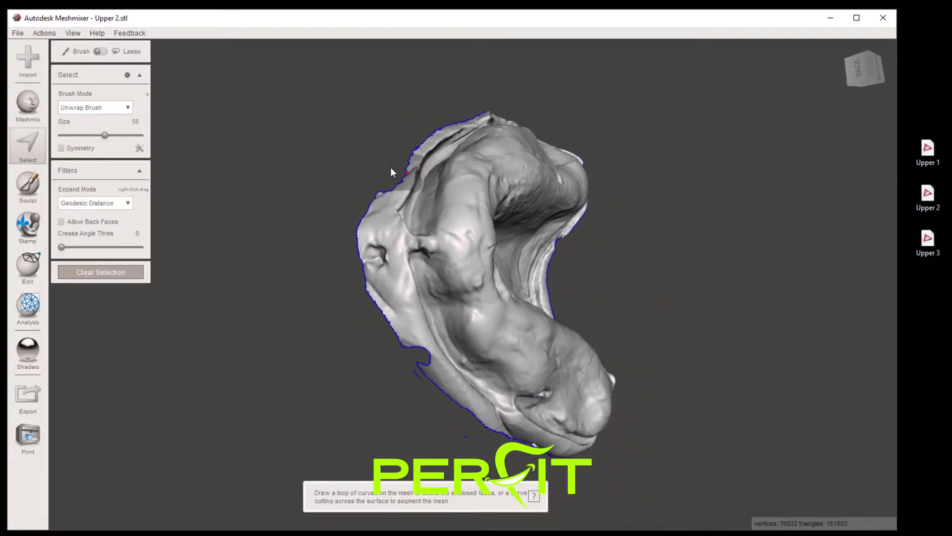
pyautogui.moveTo(403, 174); pyautogui.dragTo(398, 193)
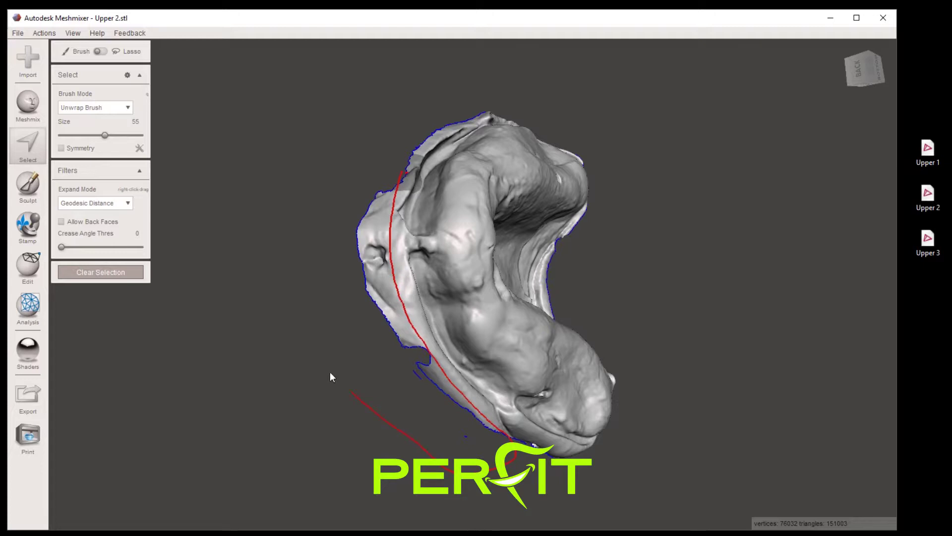
pyautogui.moveTo(379, 165); pyautogui.dragTo(392, 169)
pyautogui.moveTo(253, 259); pyautogui.dragTo(254, 262, button='right')
pyautogui.moveTo(75, 56)
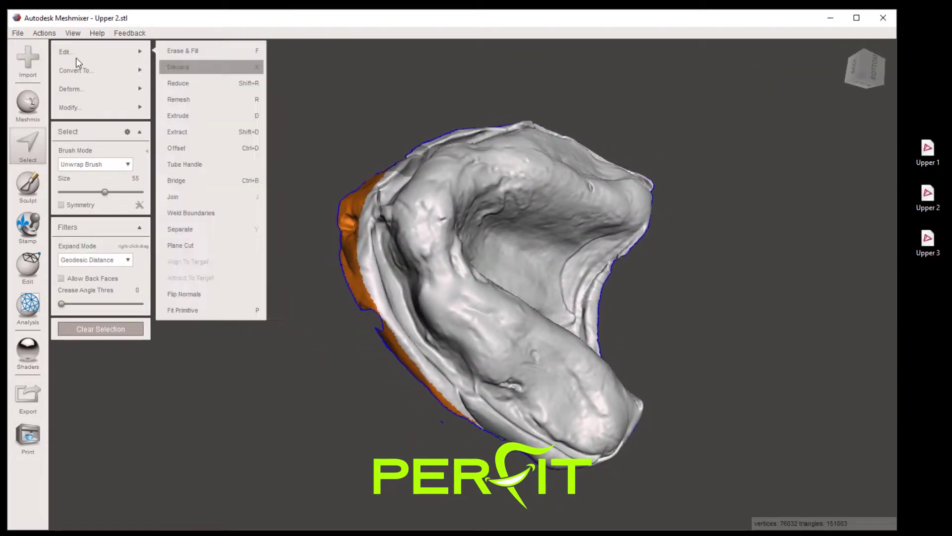
pyautogui.click(174, 67)
pyautogui.moveTo(274, 246); pyautogui.dragTo(221, 320, button='right')
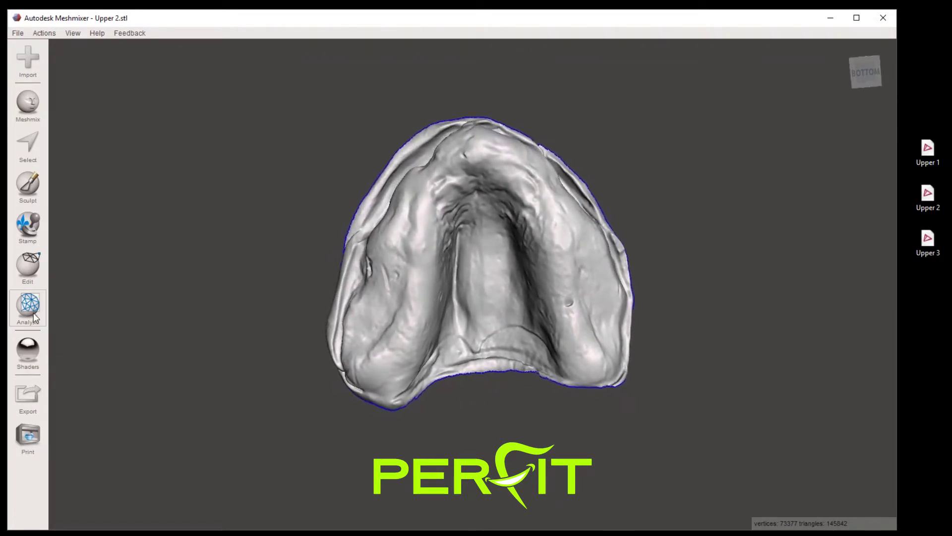
# Flat-fill the last flagged hole in the trimmed Upper 2 arch with the Inspector.
pyautogui.click(21, 313)
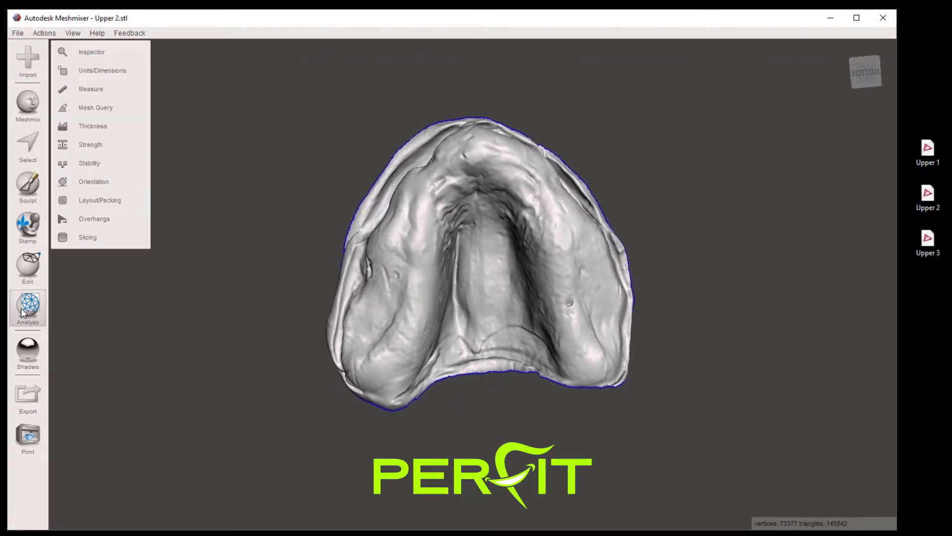
pyautogui.click(74, 52)
pyautogui.moveTo(219, 164)
pyautogui.mouseDown(button='right')
pyautogui.moveTo(420, 168)
pyautogui.moveTo(443, 118)
pyautogui.moveTo(477, 227)
pyautogui.moveTo(431, 317)
pyautogui.moveTo(357, 323)
pyautogui.moveTo(258, 289)
pyautogui.mouseUp(button='right')
pyautogui.click(437, 115)
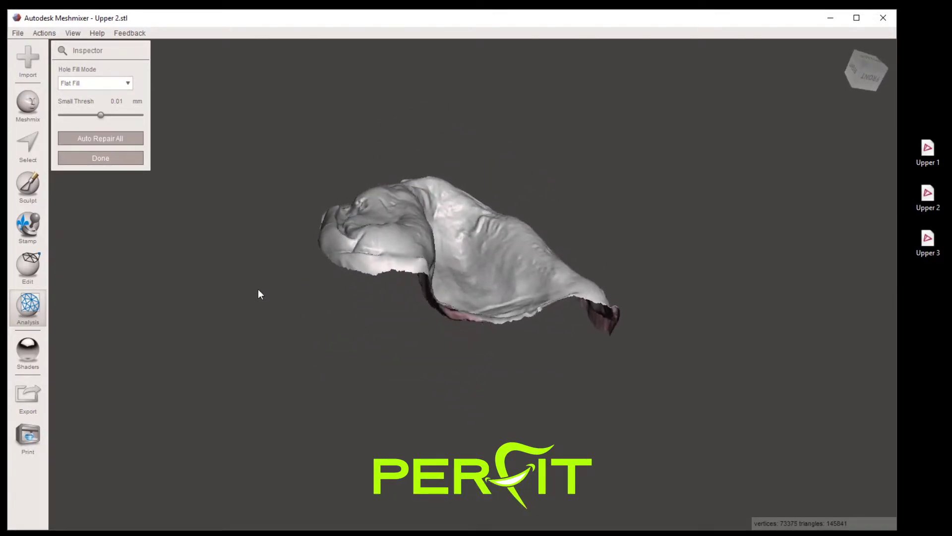
pyautogui.click(104, 158)
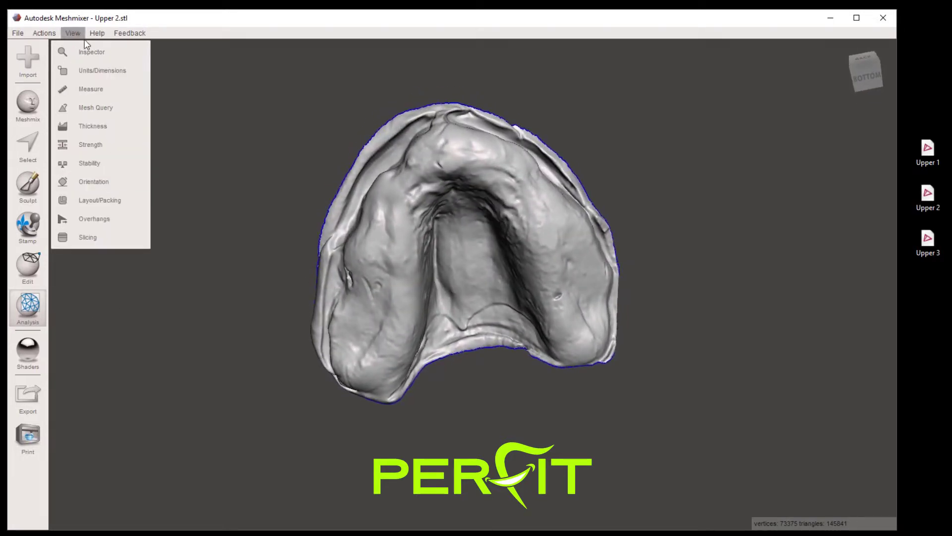
# Re-run the Inspector to confirm only the open rim remains flagged.
pyautogui.click(81, 50)
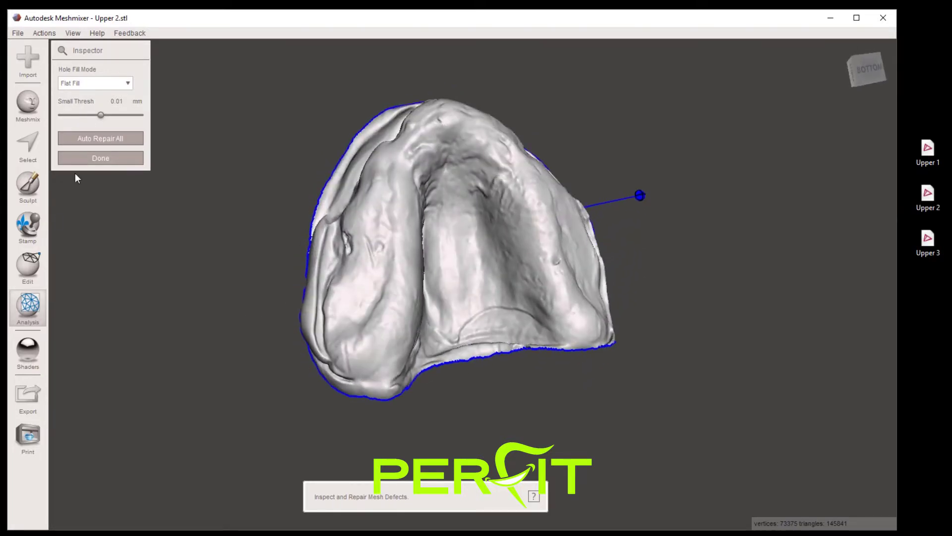
pyautogui.click(82, 158)
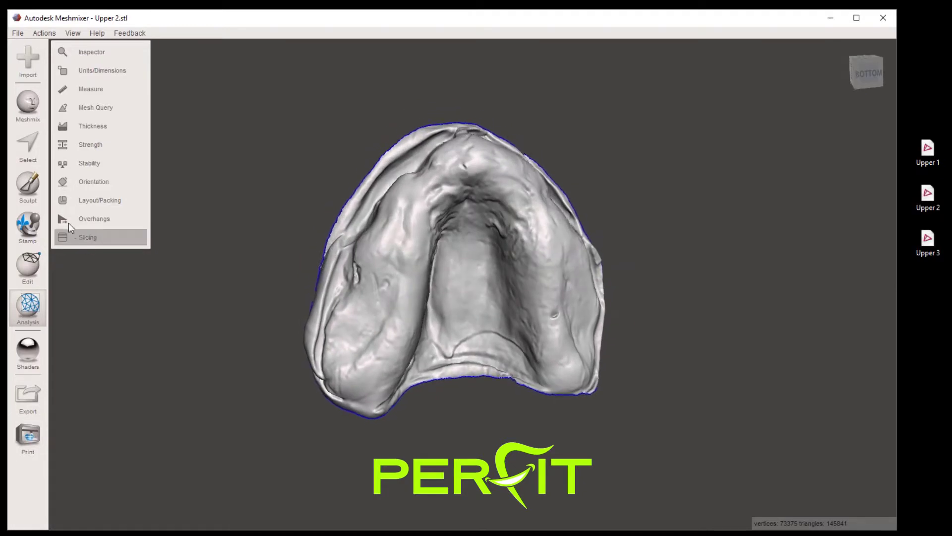
pyautogui.click(26, 141)
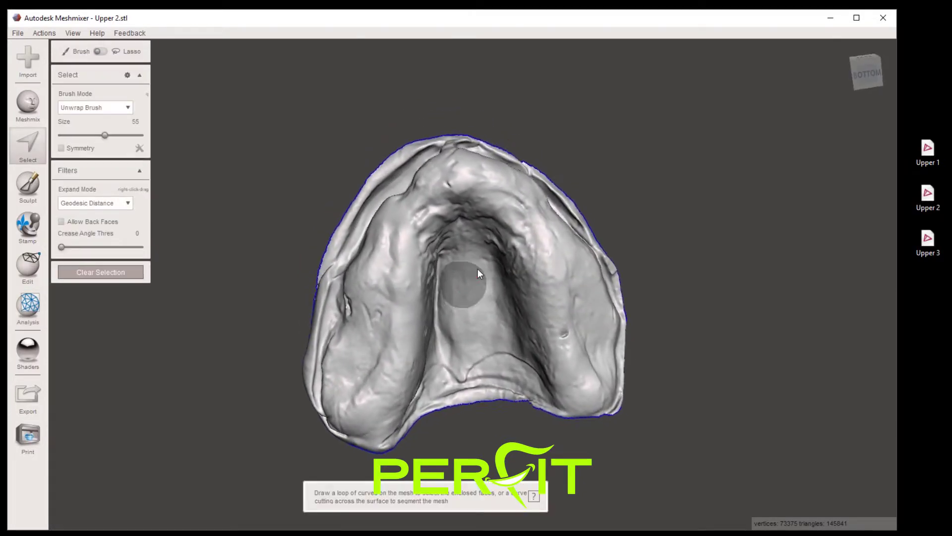
# Select the entire connected Upper 2 mesh.
pyautogui.click(520, 258)
pyautogui.doubleClick(519, 258)
pyautogui.moveTo(75, 49)
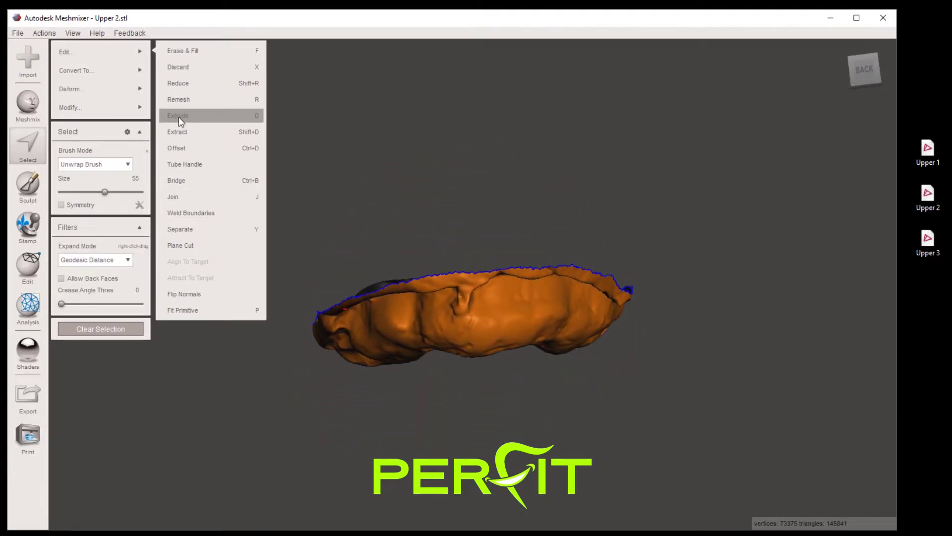
# Extrude the selection -14.33 mm with a Flat end type and accept it.
pyautogui.click(178, 117)
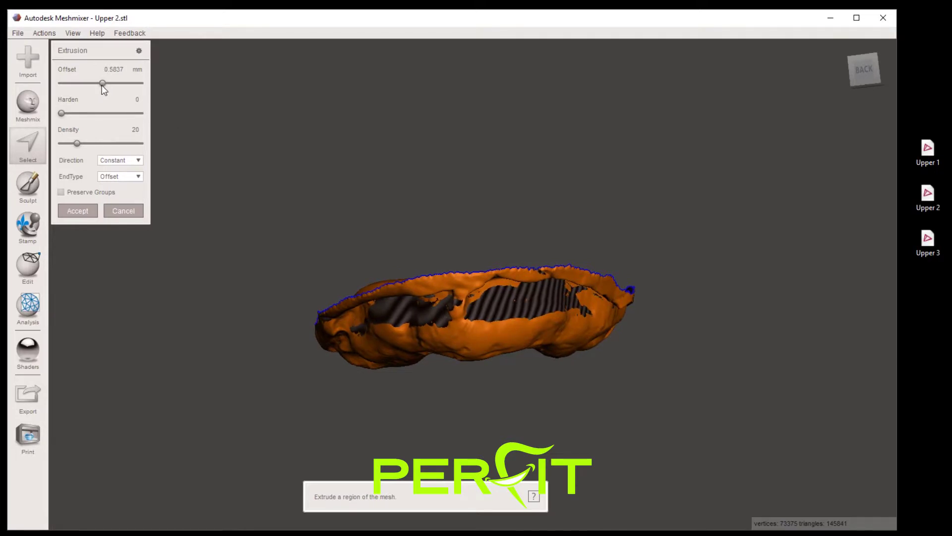
pyautogui.moveTo(103, 84); pyautogui.dragTo(78, 94)
pyautogui.moveTo(335, 274); pyautogui.dragTo(336, 278, button='right')
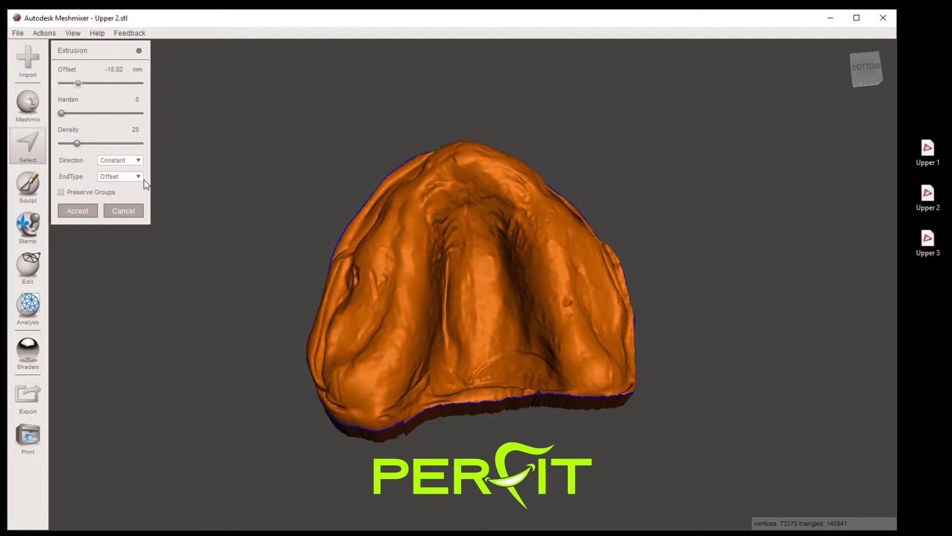
pyautogui.click(139, 178)
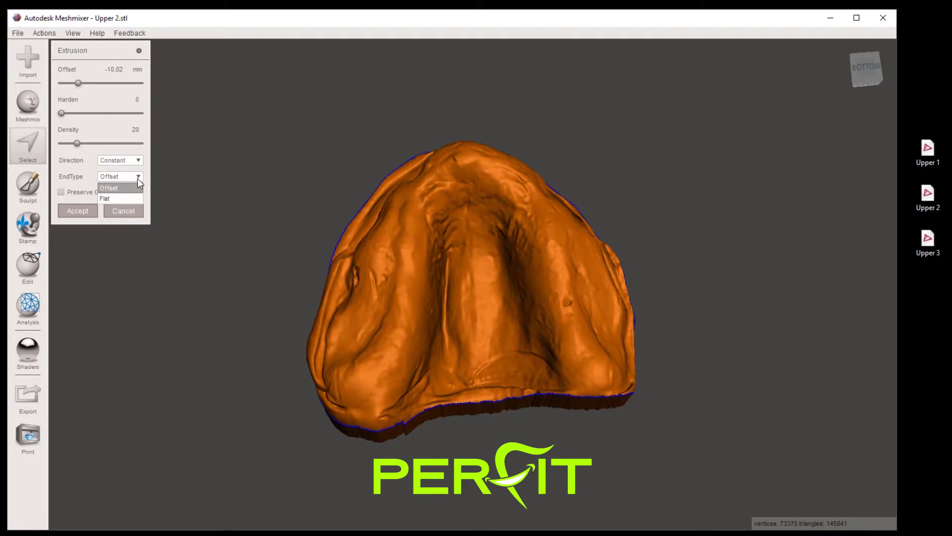
pyautogui.click(121, 198)
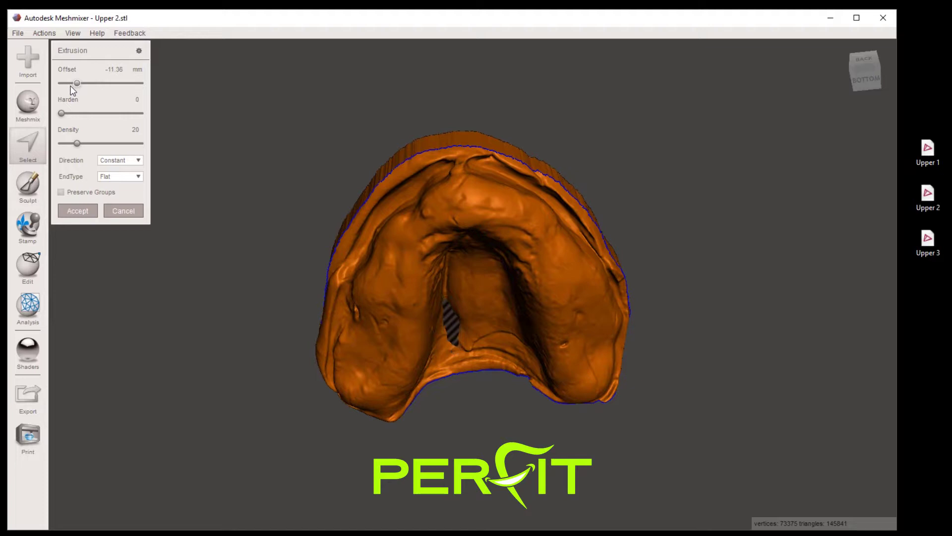
pyautogui.moveTo(470, 342); pyautogui.dragTo(106, 229, button='right')
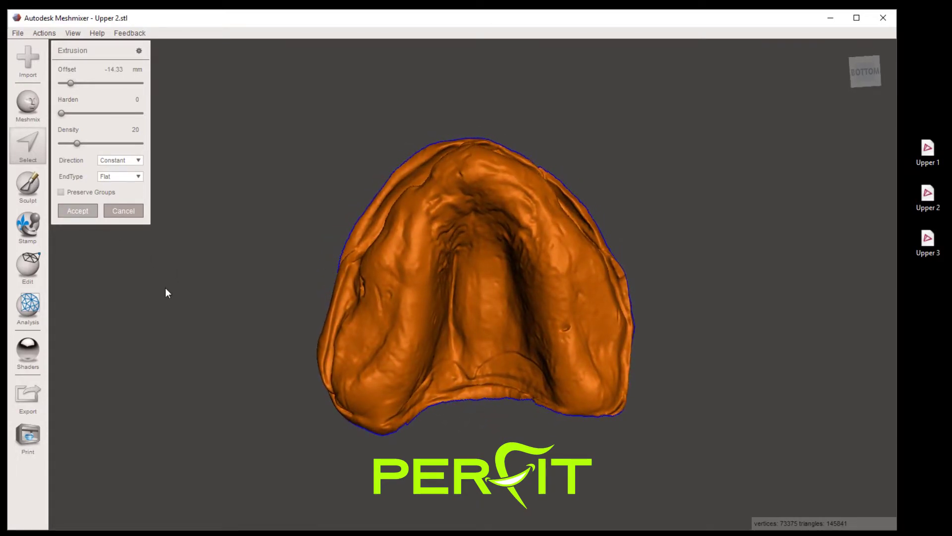
pyautogui.press('Up')
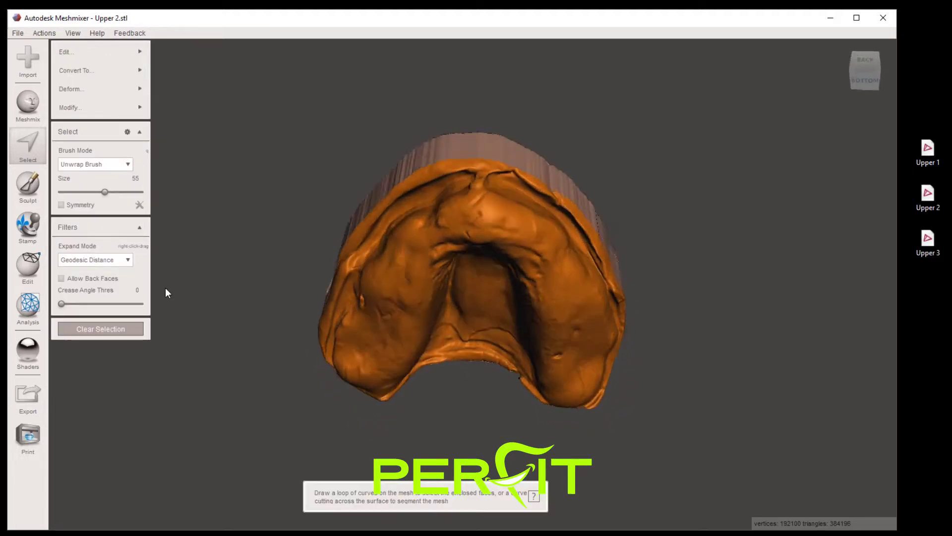
# Clear the selection on the finished Upper 2 arch and close its scene.
pyautogui.click(121, 329)
pyautogui.moveTo(252, 339); pyautogui.dragTo(252, 340, button='right')
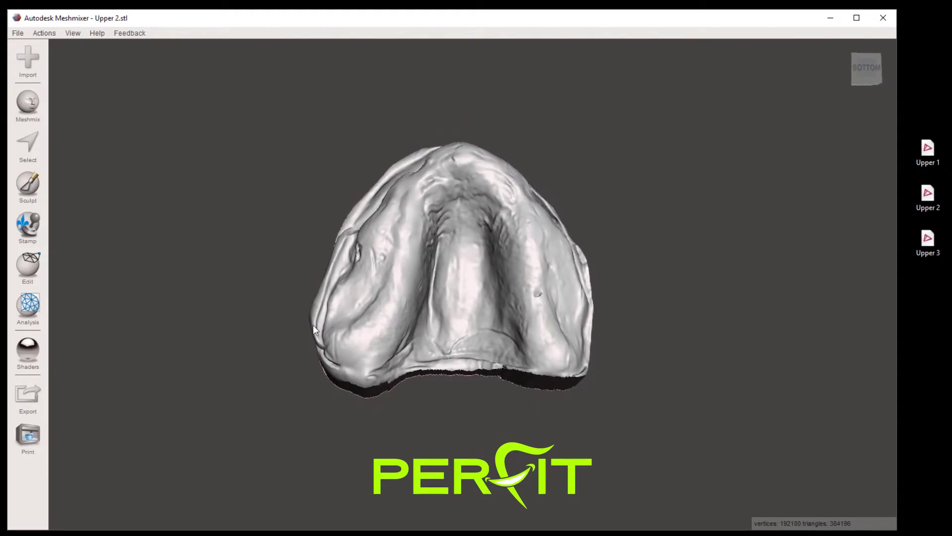
pyautogui.click(17, 33)
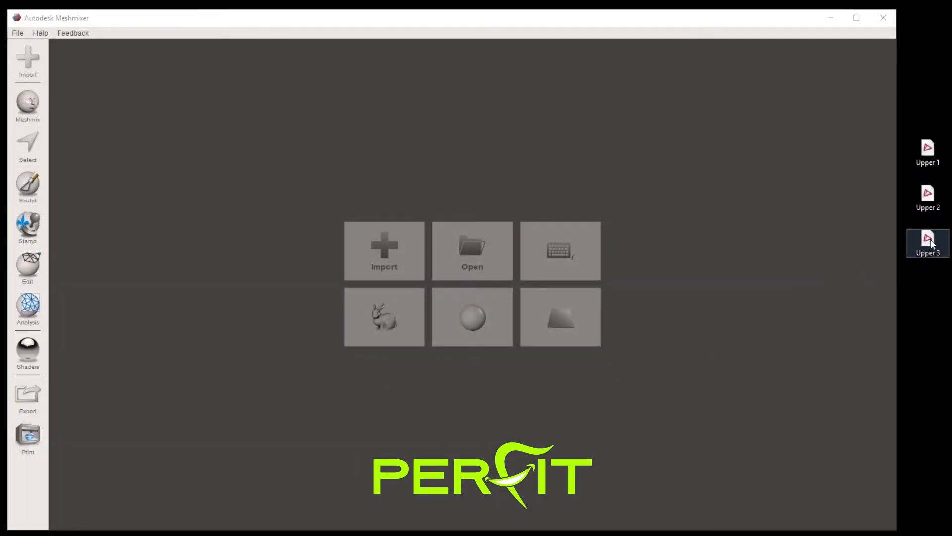
# Load Upper 3.stl and orbit to show the inner side of the arch with its implant posts.
pyautogui.moveTo(693, 198); pyautogui.dragTo(694, 201)
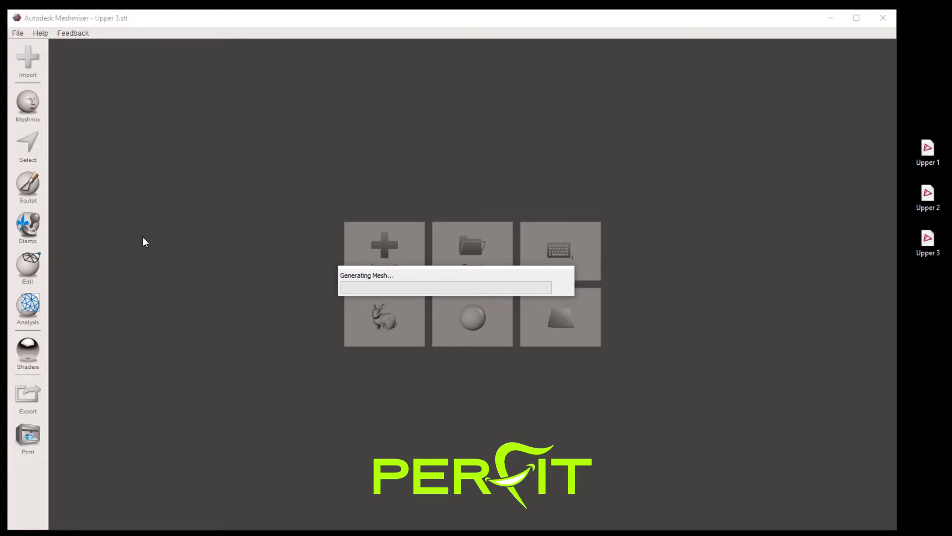
pyautogui.moveTo(501, 286); pyautogui.dragTo(501, 285, button='right')
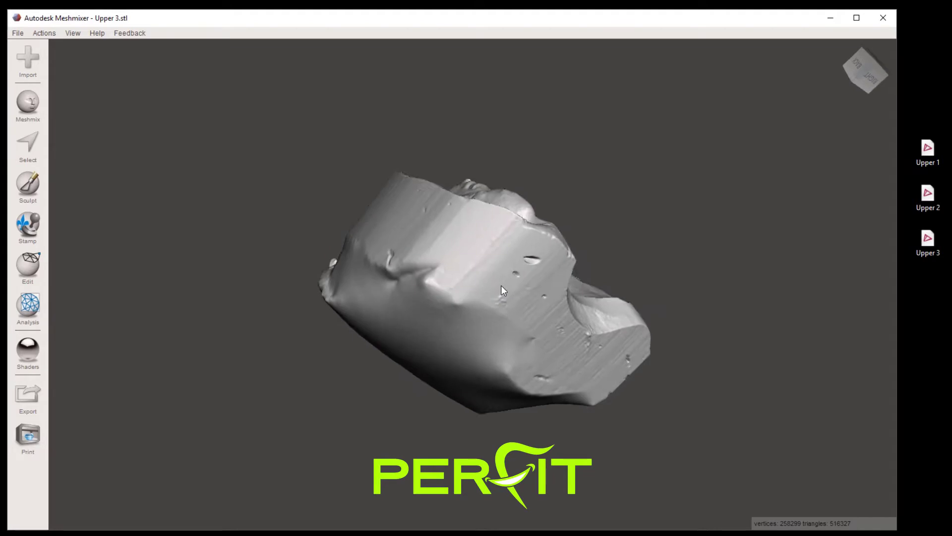
pyautogui.moveTo(500, 286); pyautogui.dragTo(648, 326, button='right')
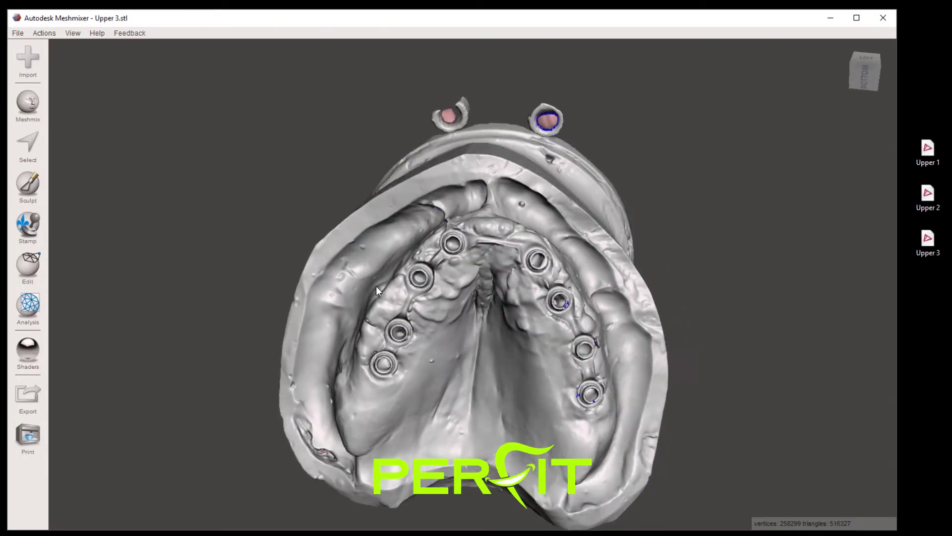
# Run the Inspector on Upper 3, close it without repairs, and bring up the shaders palette.
pyautogui.click(29, 306)
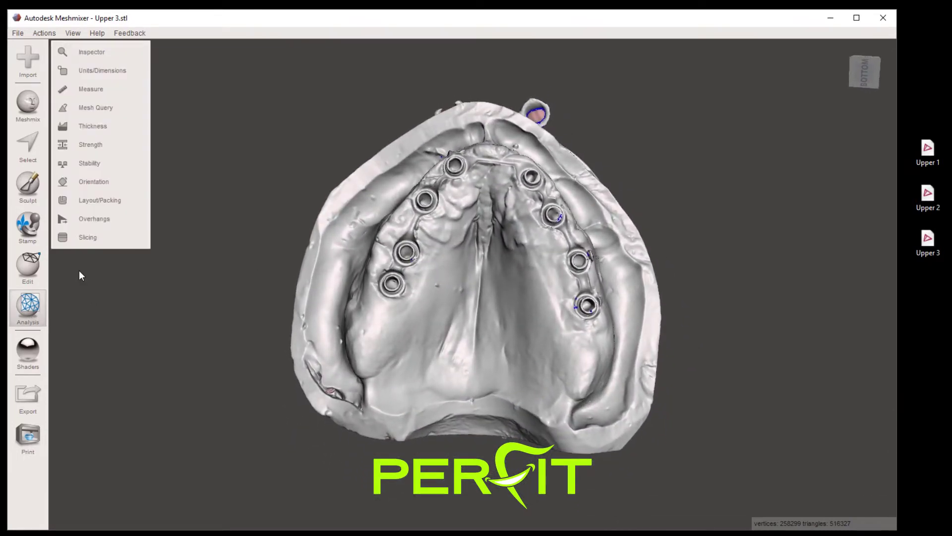
pyautogui.click(99, 54)
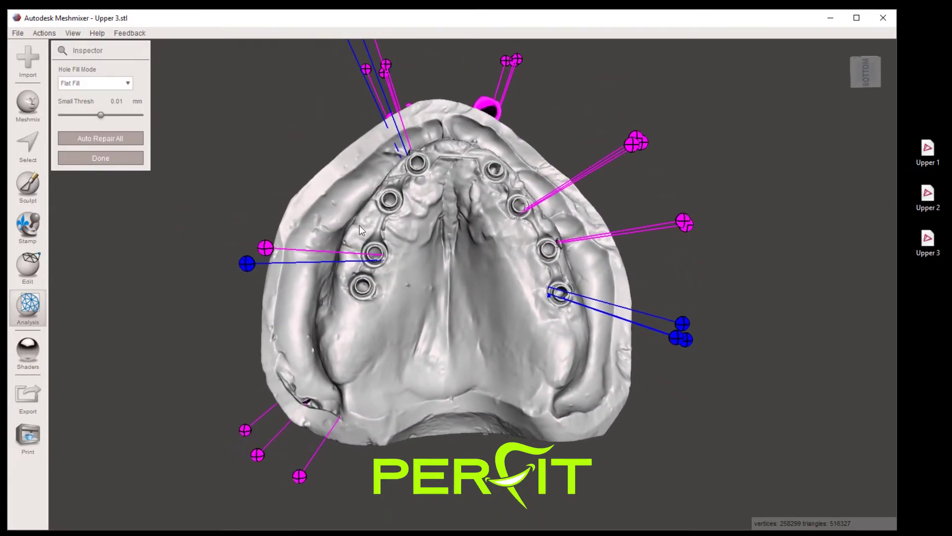
pyautogui.click(101, 158)
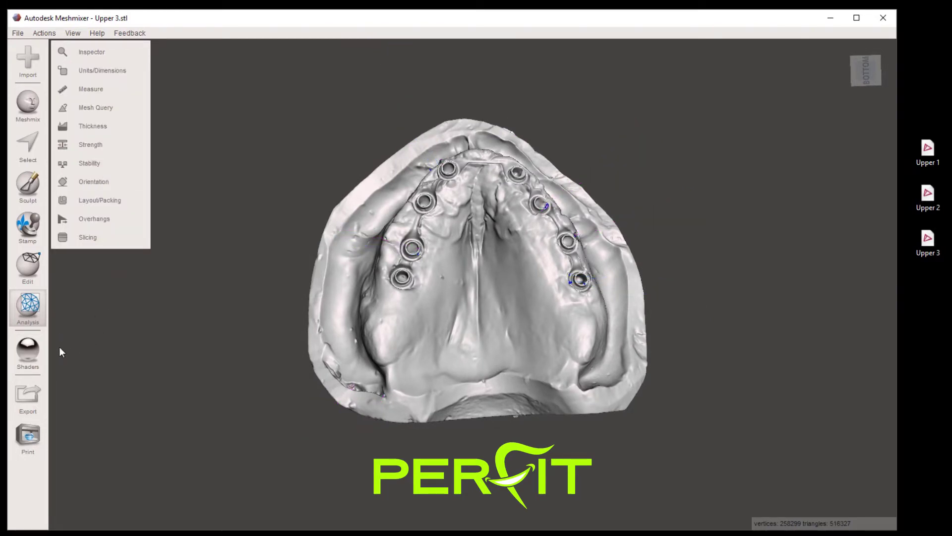
pyautogui.moveTo(20, 347)
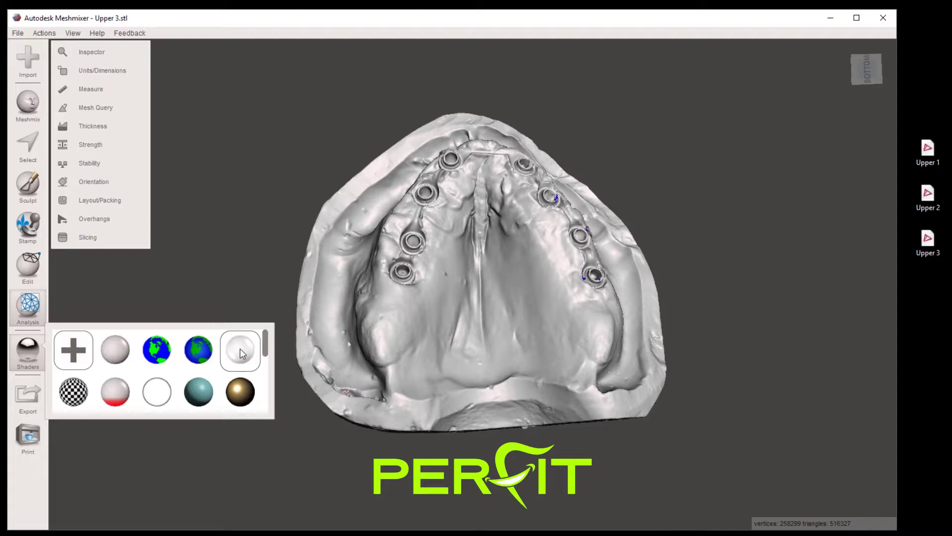
# Apply the white shader to the Upper 3 arch so it renders opaque white.
pyautogui.moveTo(240, 348); pyautogui.dragTo(404, 303)
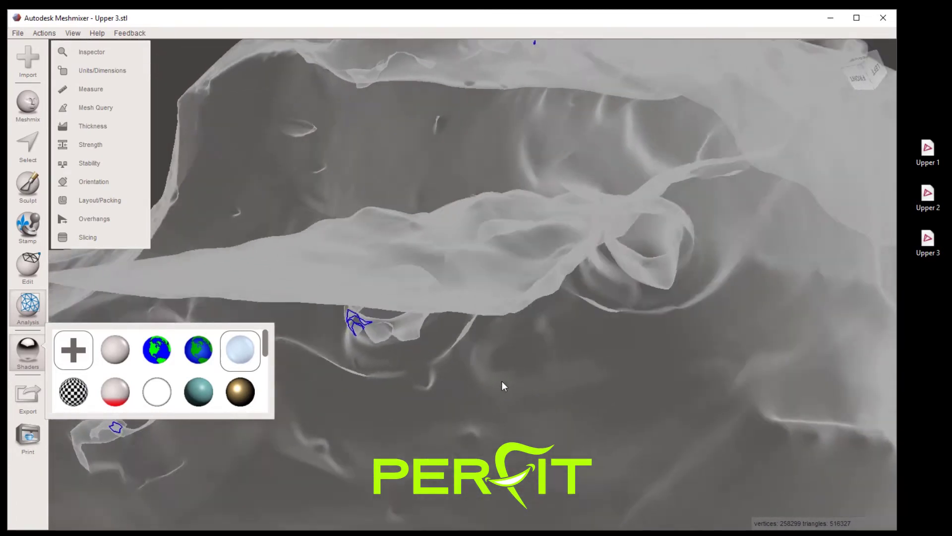
pyautogui.moveTo(502, 381); pyautogui.dragTo(502, 381, button='right')
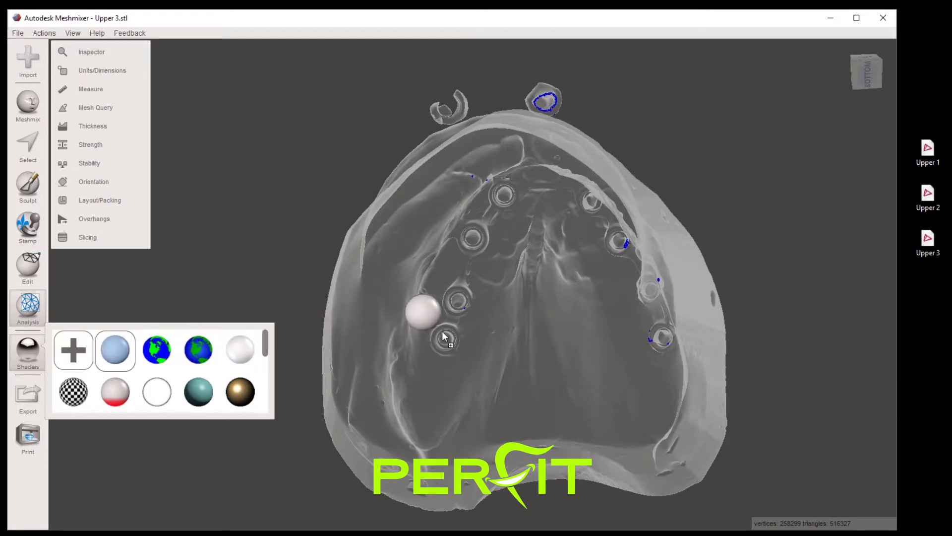
pyautogui.moveTo(444, 337); pyautogui.dragTo(438, 350)
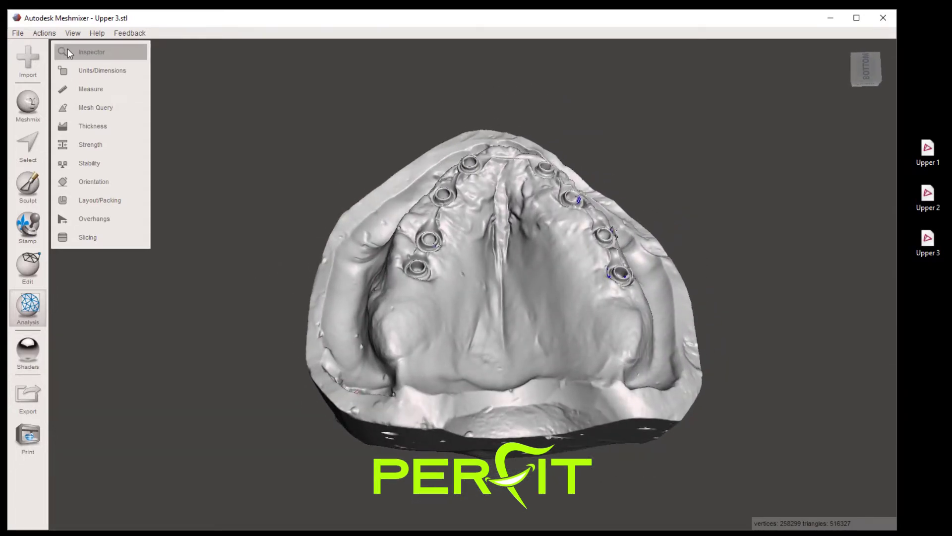
# Inspect with Smooth Fill mode and fill the holes near the lower-left edge and right implants.
pyautogui.click(70, 52)
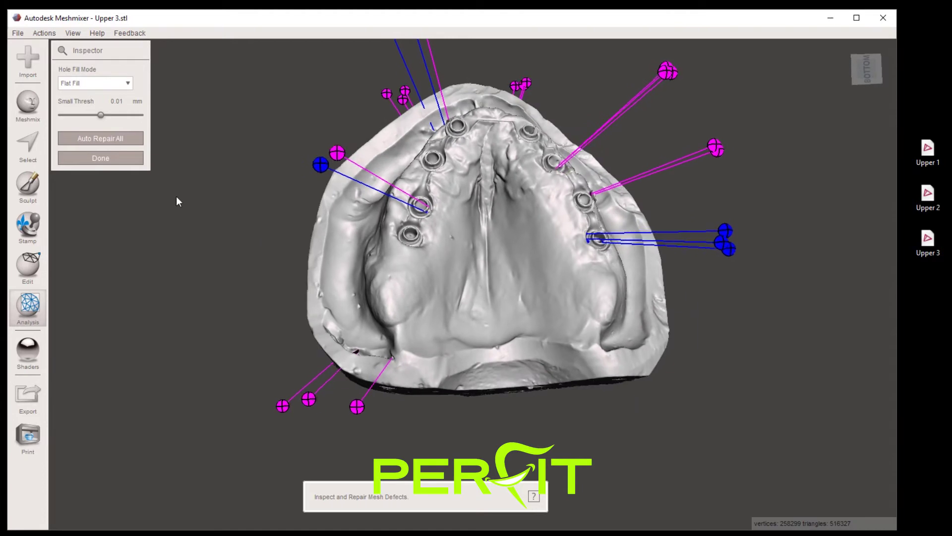
pyautogui.click(114, 83)
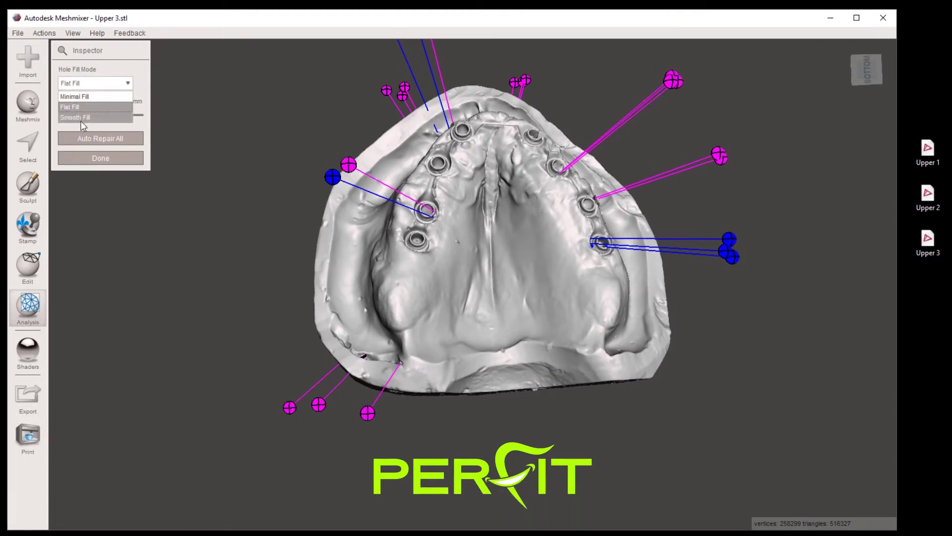
pyautogui.click(290, 406)
pyautogui.click(331, 399)
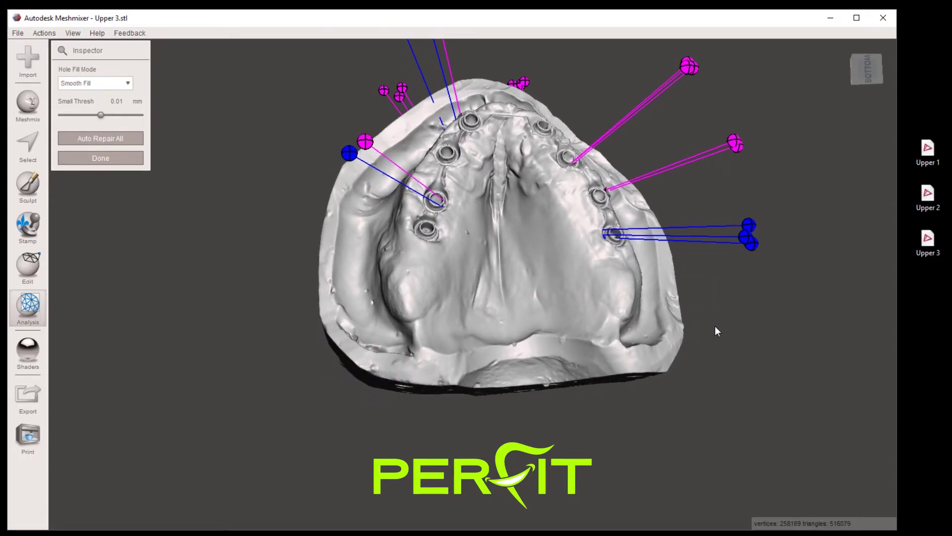
pyautogui.click(652, 342)
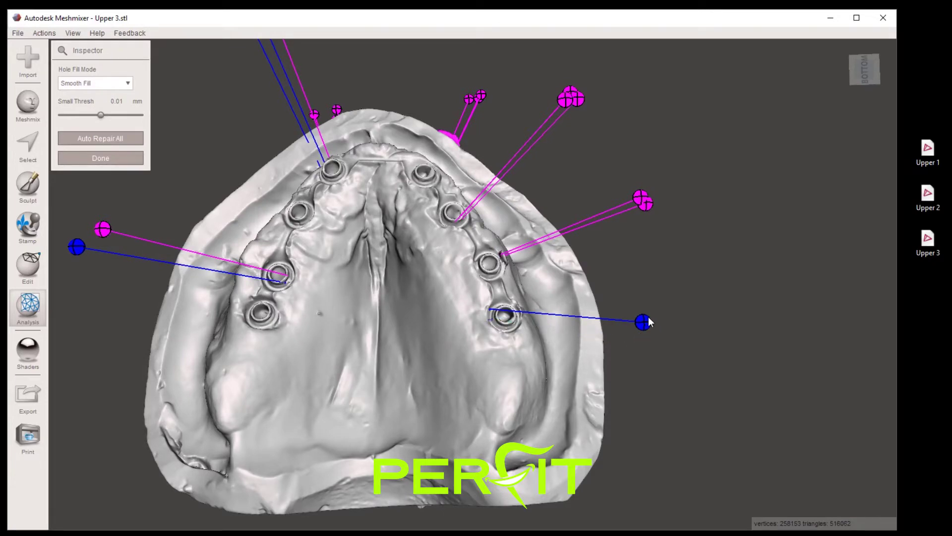
pyautogui.click(593, 336)
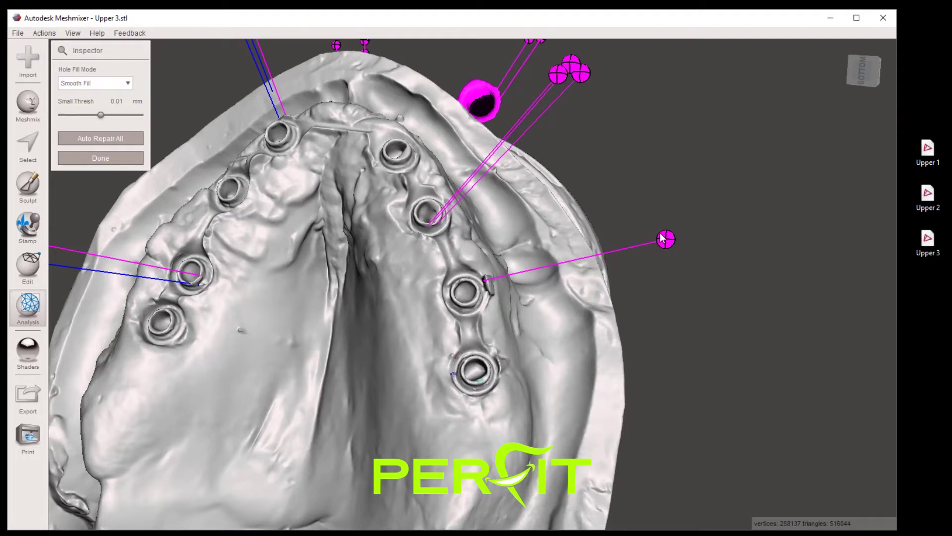
pyautogui.click(666, 240)
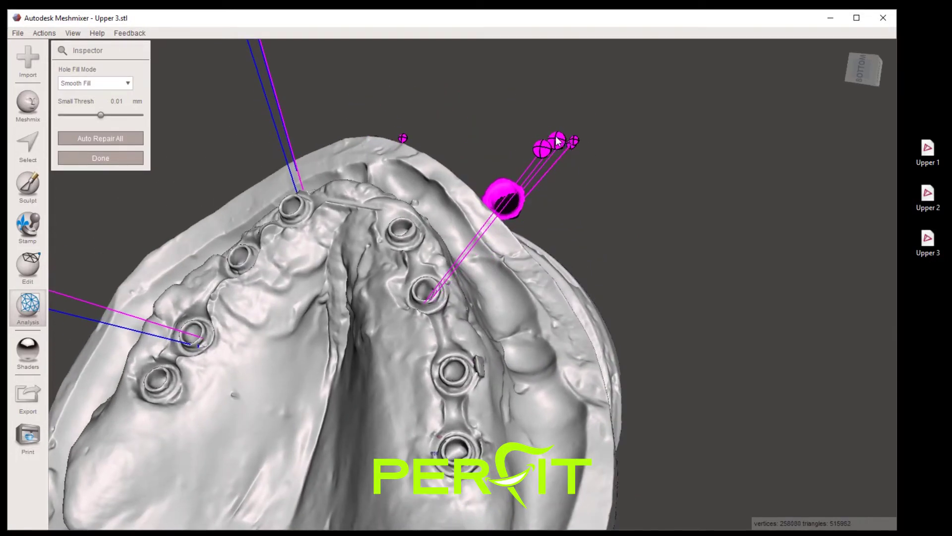
# Smooth-fill the remaining holes around the front rim and left implants, then finish.
pyautogui.click(542, 149)
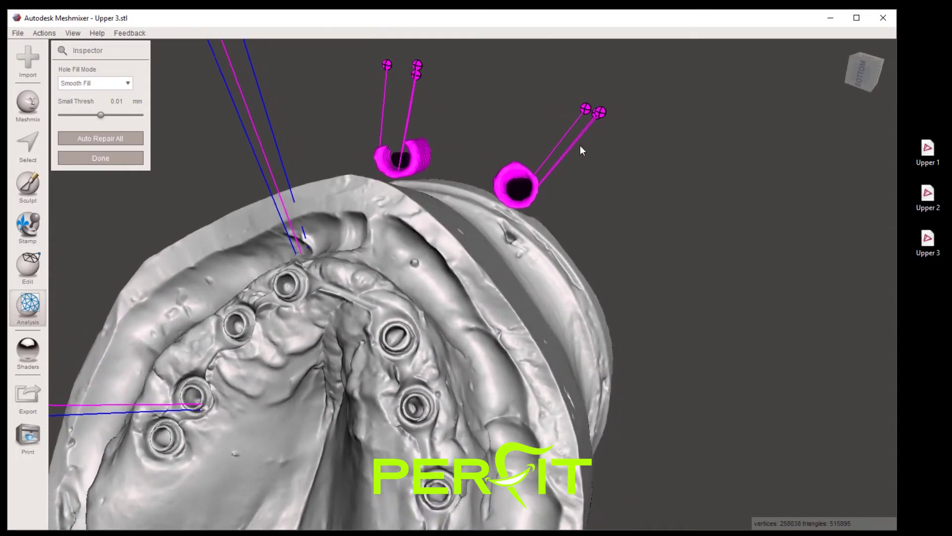
pyautogui.click(599, 119)
pyautogui.click(514, 105)
pyautogui.click(489, 88)
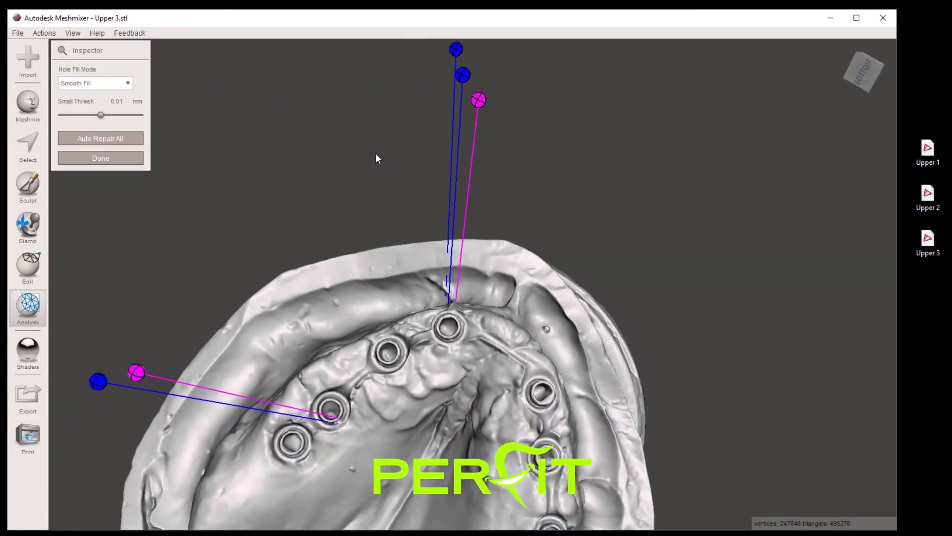
pyautogui.click(451, 87)
pyautogui.click(486, 123)
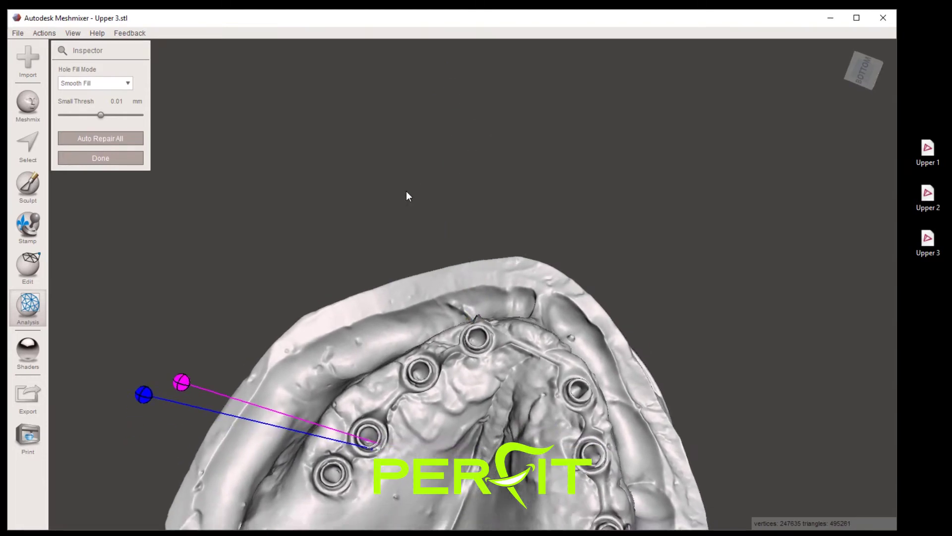
pyautogui.click(177, 276)
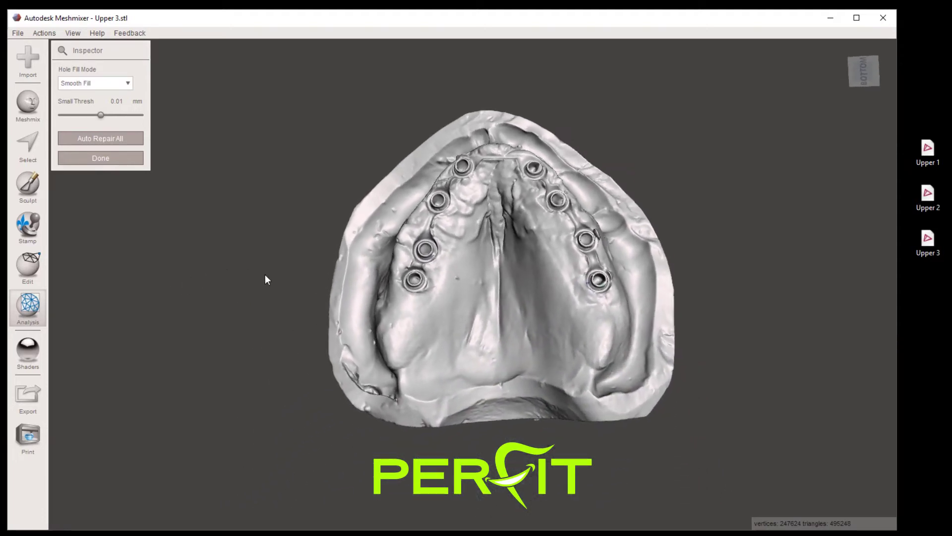
pyautogui.click(101, 158)
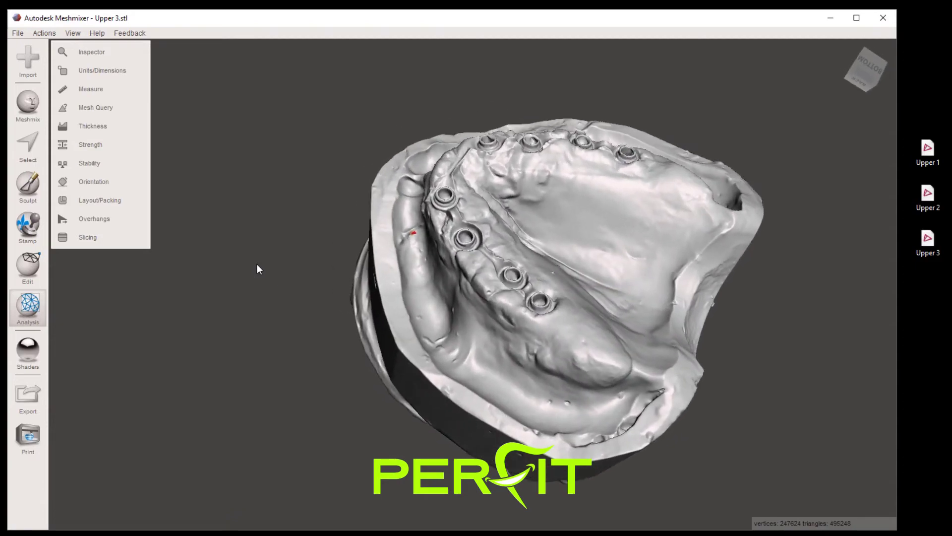
# Zoom and orbit onto the small damaged spot beside the left row of implant rings.
pyautogui.scroll(10, 317, 278)
pyautogui.scroll(10, 347, 283)
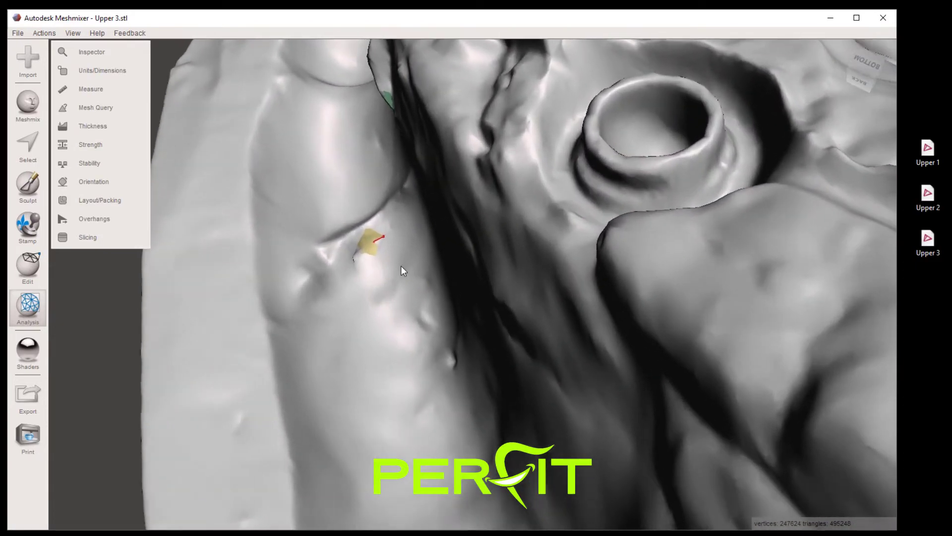
pyautogui.moveTo(401, 265)
pyautogui.mouseDown(button='right')
pyautogui.moveTo(384, 254)
pyautogui.moveTo(406, 278)
pyautogui.moveTo(441, 289)
pyautogui.moveTo(453, 337)
pyautogui.moveTo(450, 327)
pyautogui.moveTo(461, 318)
pyautogui.moveTo(366, 283)
pyautogui.moveTo(457, 278)
pyautogui.moveTo(403, 249)
pyautogui.mouseUp(button='right')
pyautogui.scroll(-5, 461, 317)
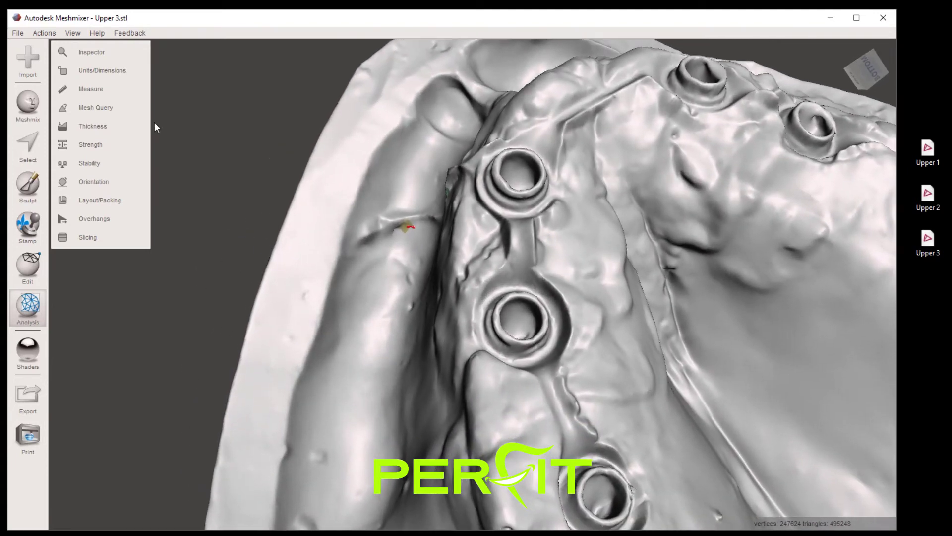
# Select the damaged patch beside the left implants with a size-15 brush.
pyautogui.click(26, 145)
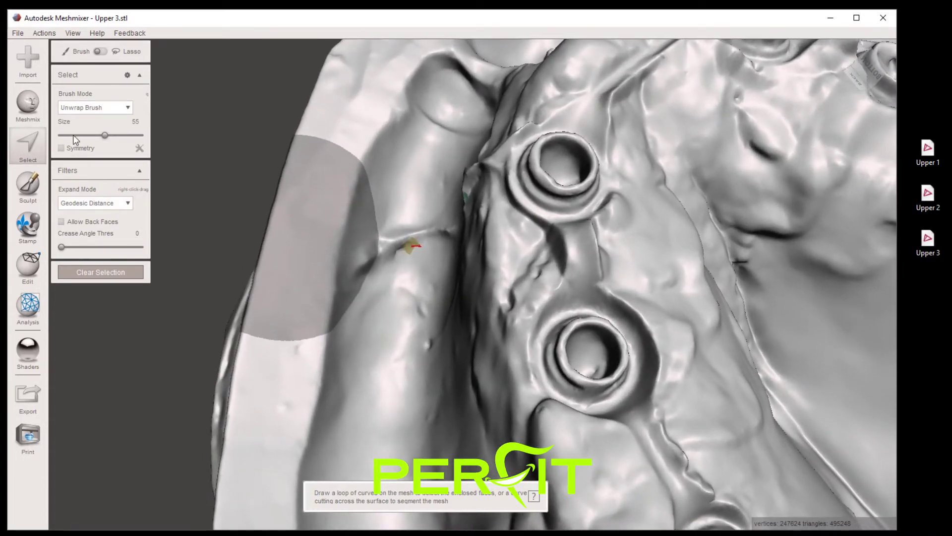
pyautogui.moveTo(73, 136); pyautogui.dragTo(73, 136)
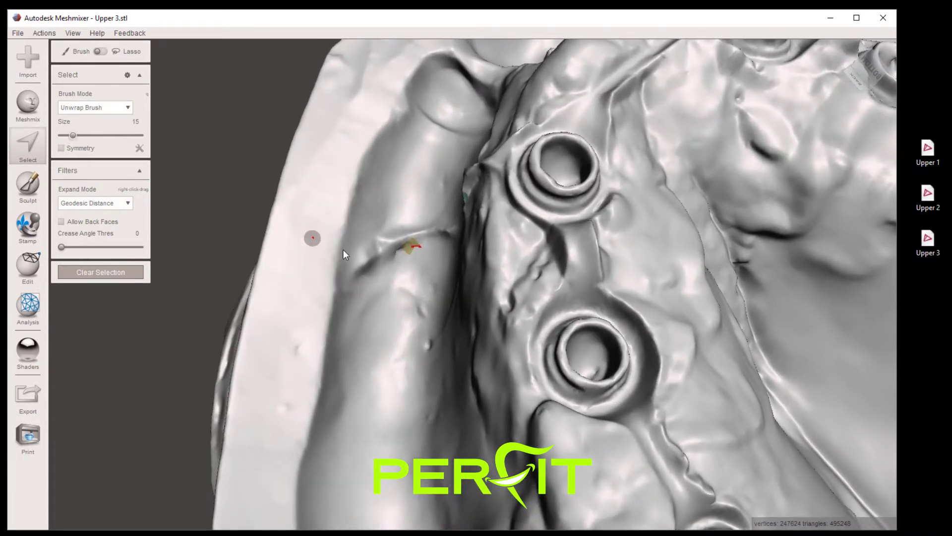
pyautogui.scroll(3, 415, 267)
pyautogui.moveTo(416, 262); pyautogui.dragTo(416, 246)
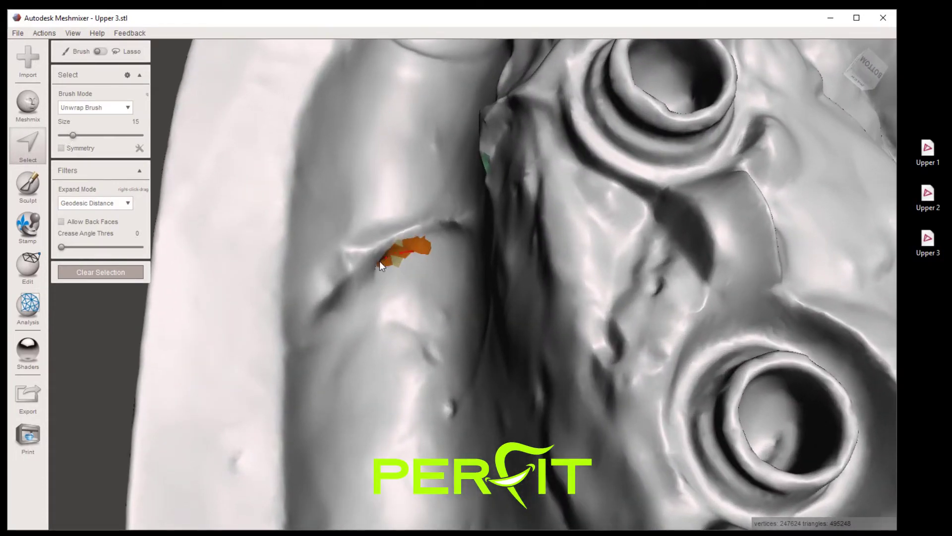
pyautogui.moveTo(388, 254); pyautogui.dragTo(403, 242)
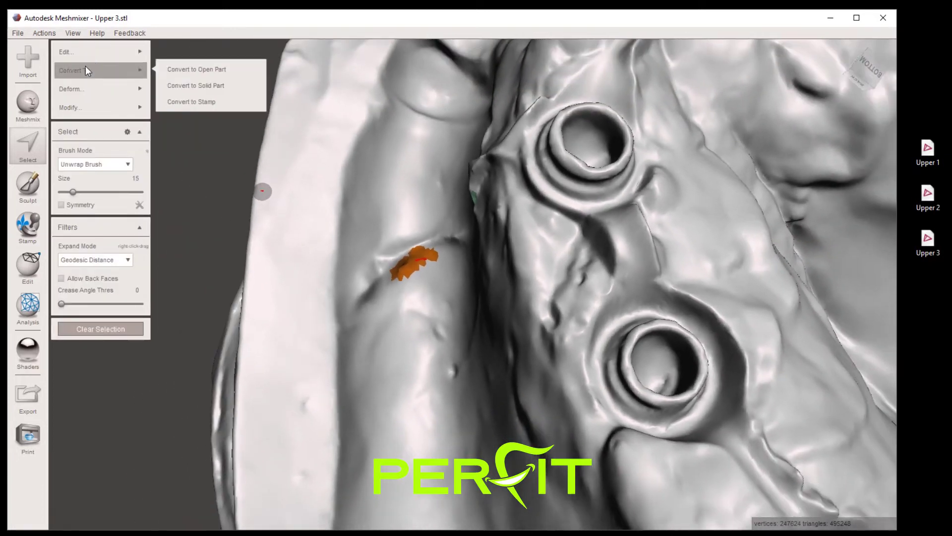
# Discard the selected patch and orbit to check the newly opened hole.
pyautogui.moveTo(74, 52)
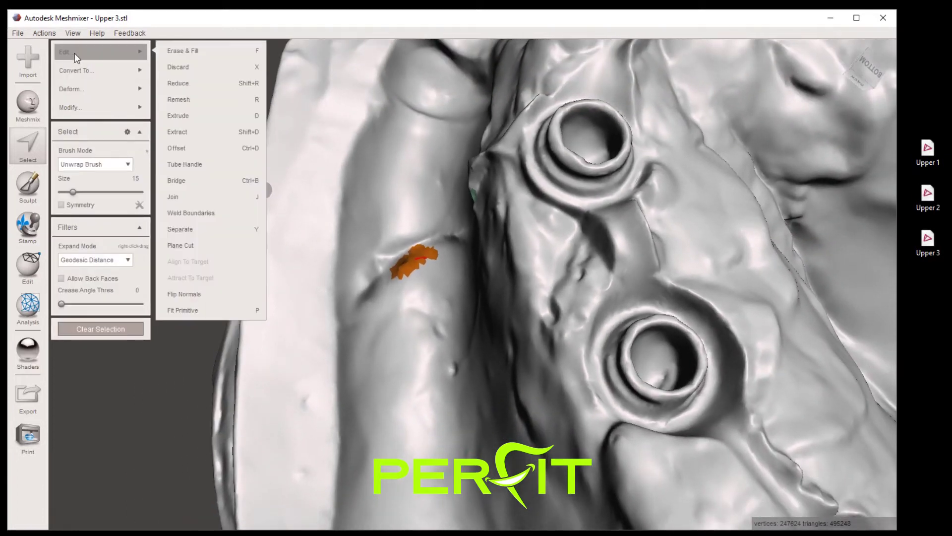
pyautogui.click(169, 67)
pyautogui.scroll(3, 212, 191)
pyautogui.moveTo(293, 248); pyautogui.dragTo(219, 234, button='right')
pyautogui.scroll(-5, 379, 284)
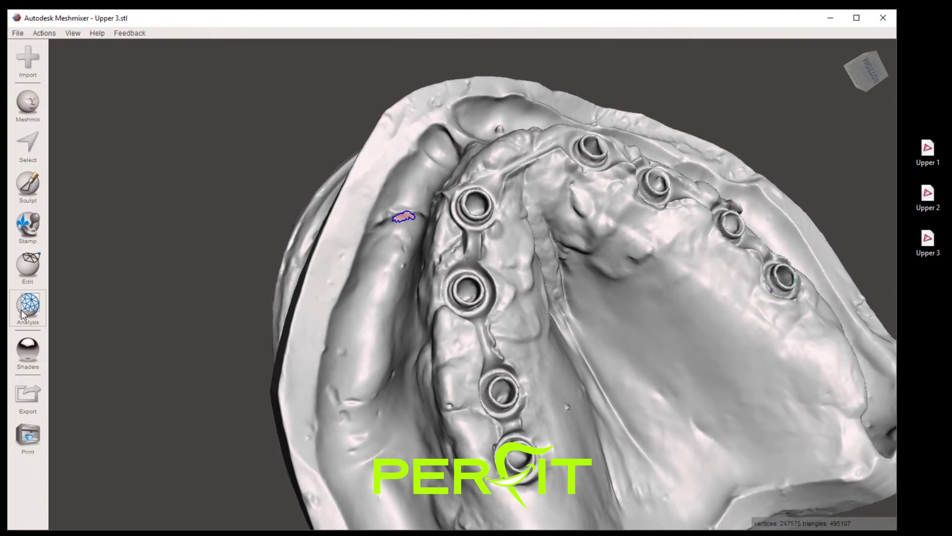
pyautogui.click(28, 310)
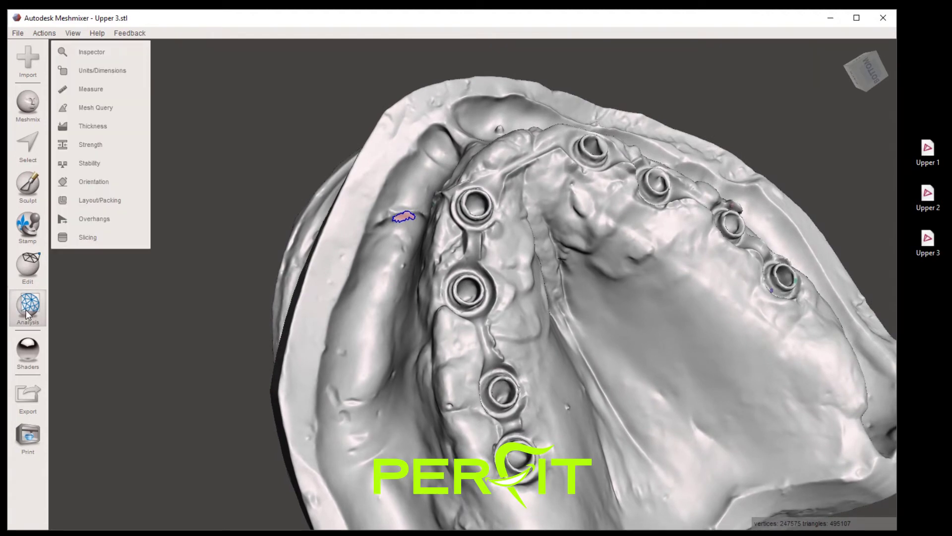
# Fill the new hole beside the left implant row using the Inspector.
pyautogui.click(89, 50)
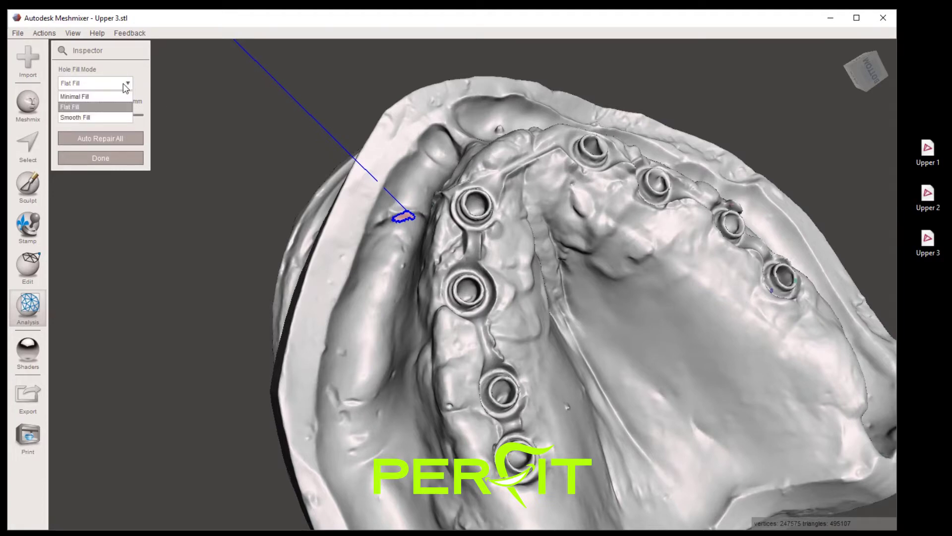
pyautogui.moveTo(146, 151)
pyautogui.mouseDown(button='right')
pyautogui.moveTo(162, 162)
pyautogui.moveTo(119, 166)
pyautogui.moveTo(213, 178)
pyautogui.moveTo(256, 229)
pyautogui.moveTo(195, 219)
pyautogui.moveTo(118, 160)
pyautogui.mouseUp(button='right')
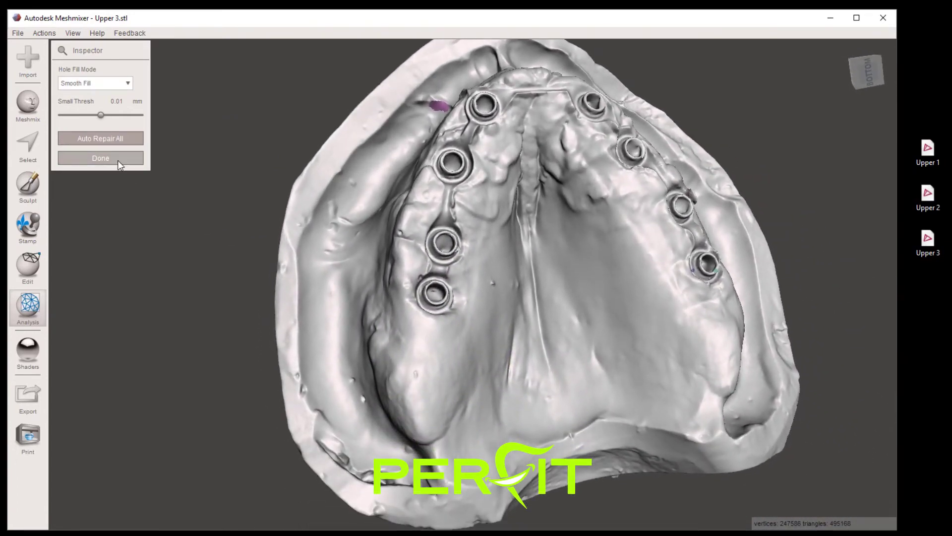
pyautogui.click(117, 159)
pyautogui.moveTo(206, 261); pyautogui.dragTo(171, 216, button='right')
pyautogui.scroll(-3, 170, 216)
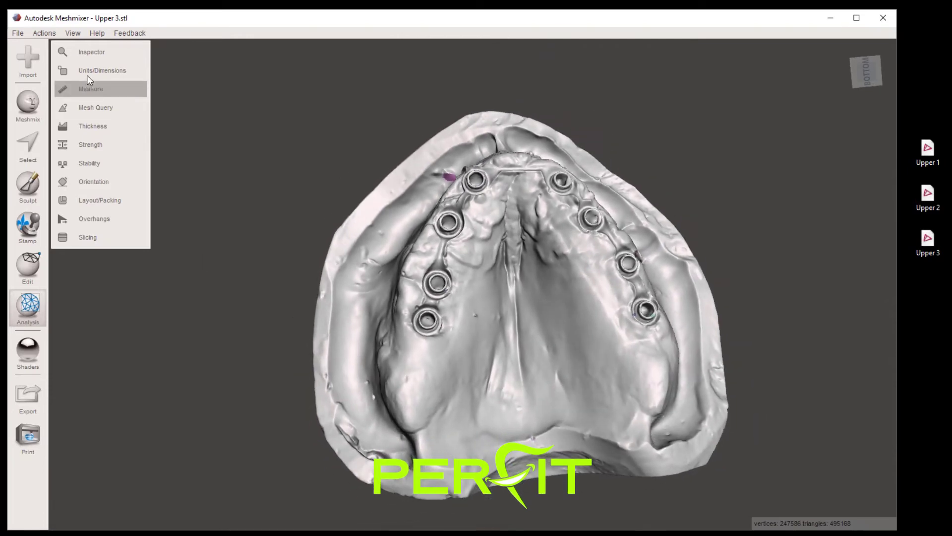
# Recheck with the Inspector that no defects remain, then view the arch from the side.
pyautogui.click(95, 60)
pyautogui.moveTo(192, 185); pyautogui.dragTo(425, 253, button='right')
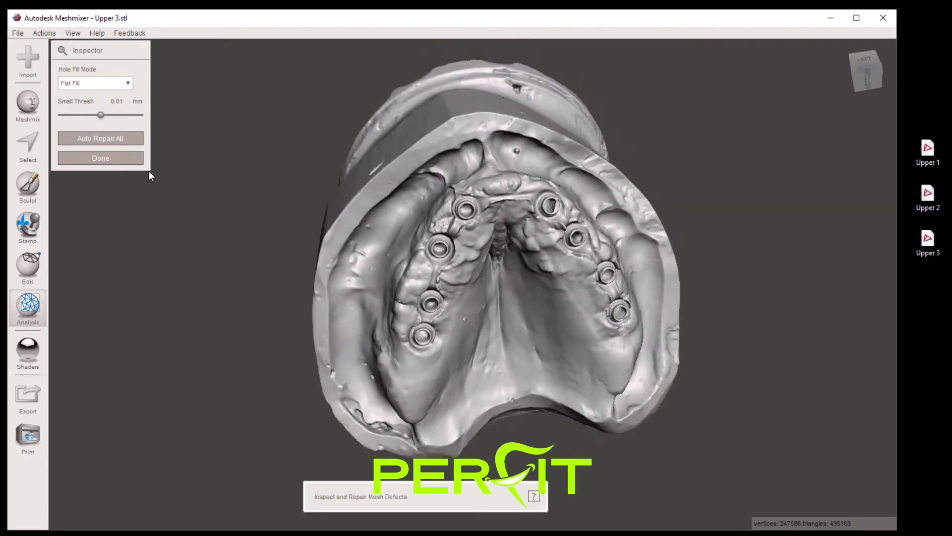
pyautogui.click(101, 158)
pyautogui.moveTo(341, 286); pyautogui.dragTo(341, 287, button='right')
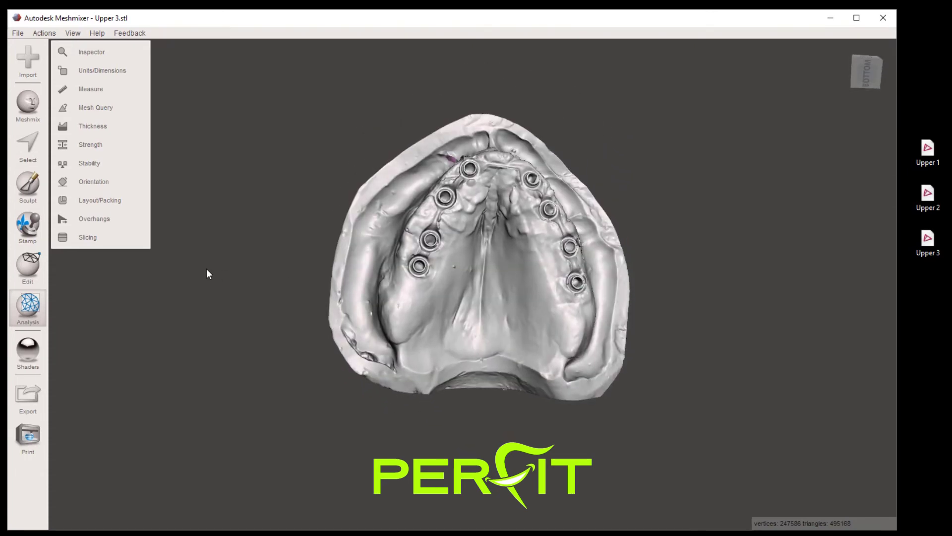
pyautogui.moveTo(347, 213); pyautogui.dragTo(347, 213, button='right')
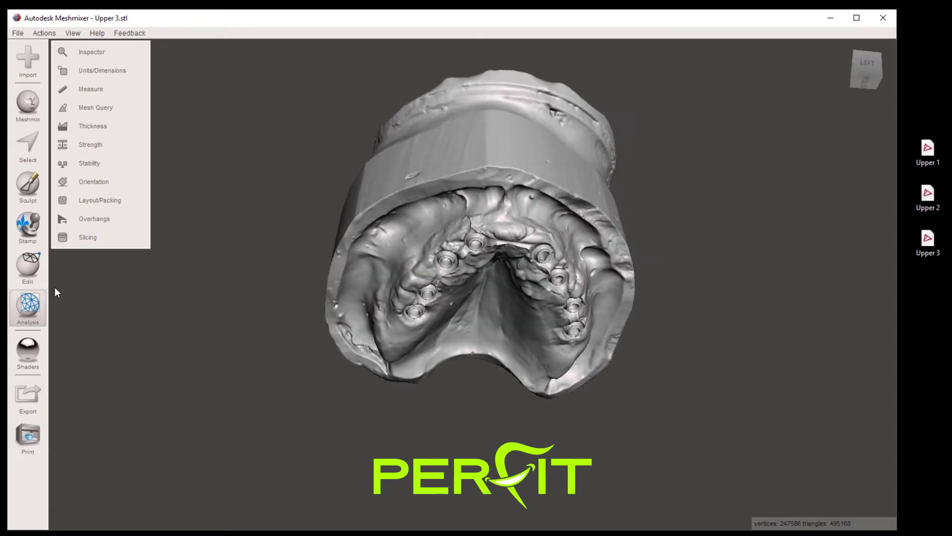
# Plane Cut the tall base with a flipped, levelled plane, leaving 424,226 triangles.
pyautogui.click(27, 266)
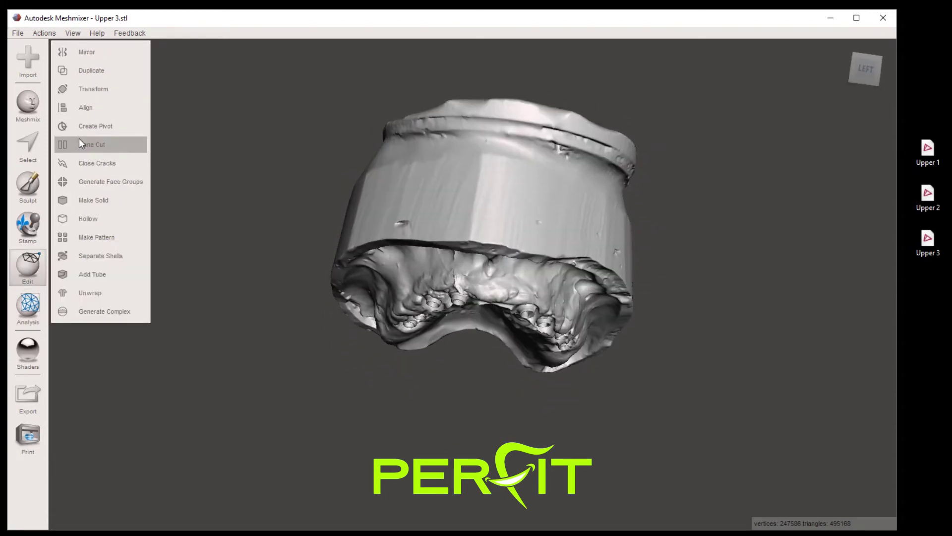
pyautogui.click(103, 145)
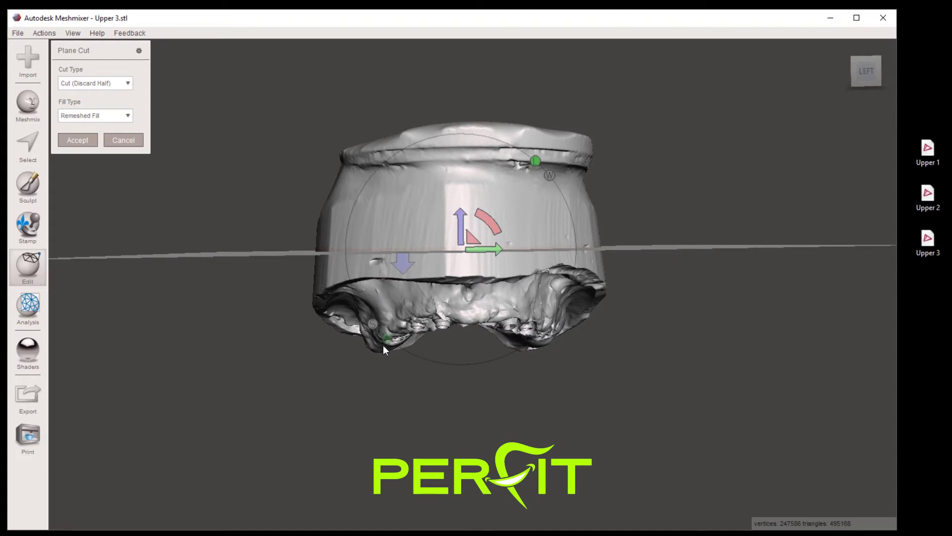
pyautogui.click(403, 262)
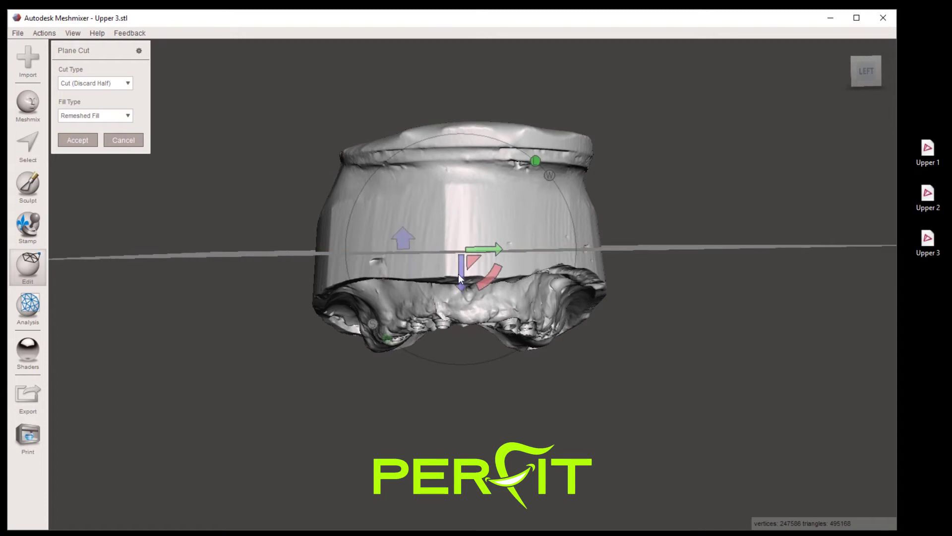
pyautogui.moveTo(448, 333); pyautogui.dragTo(650, 298, button='right')
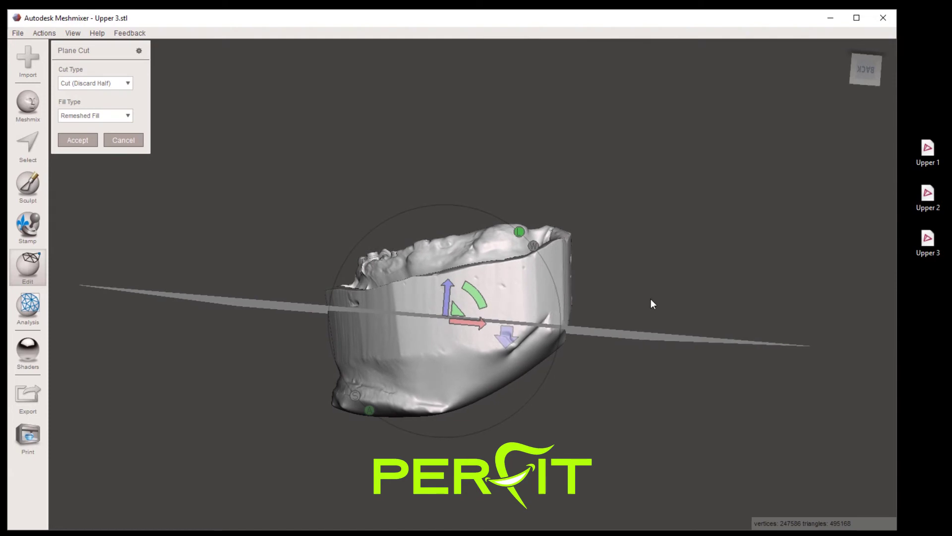
pyautogui.moveTo(650, 299); pyautogui.dragTo(347, 358)
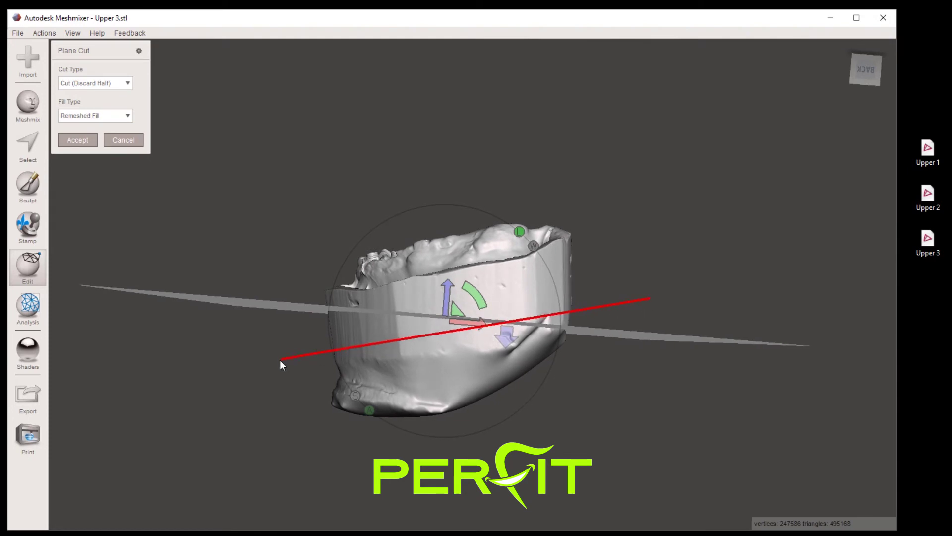
pyautogui.moveTo(279, 359); pyautogui.dragTo(280, 359)
pyautogui.moveTo(662, 302); pyautogui.dragTo(648, 300, button='right')
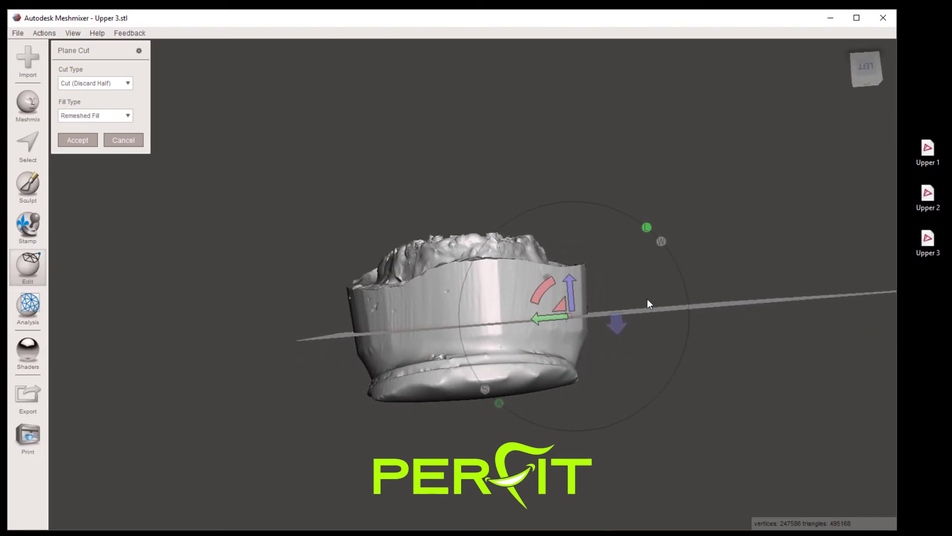
pyautogui.moveTo(650, 301); pyautogui.dragTo(374, 327)
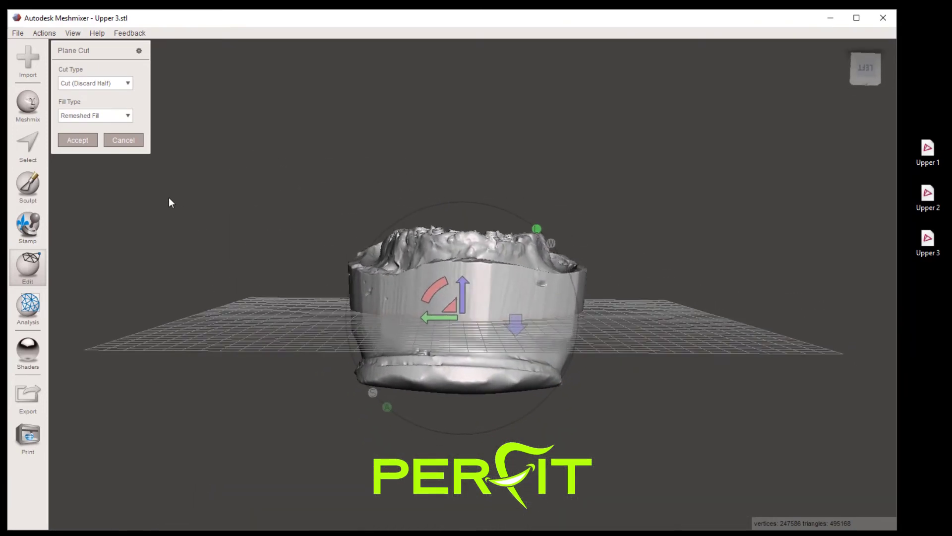
pyautogui.click(78, 140)
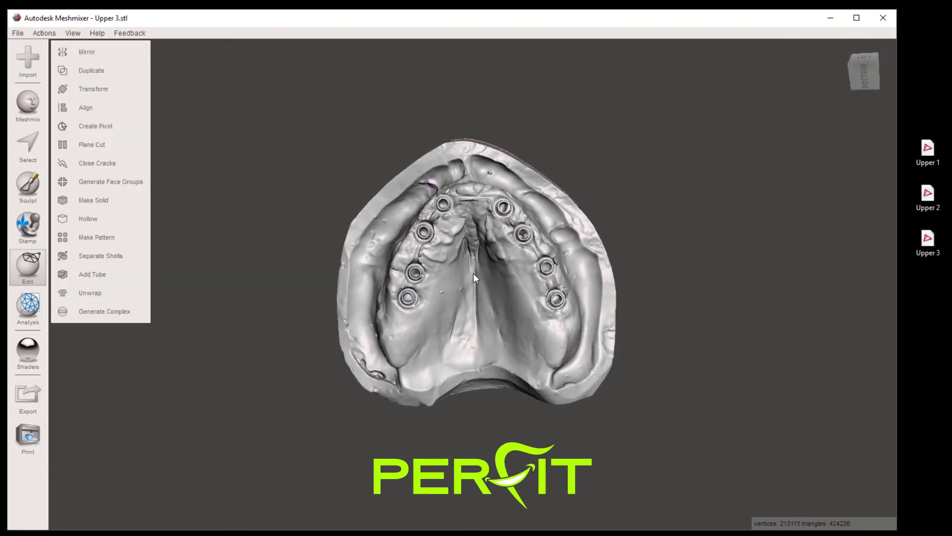
pyautogui.moveTo(473, 273); pyautogui.dragTo(487, 289, button='right')
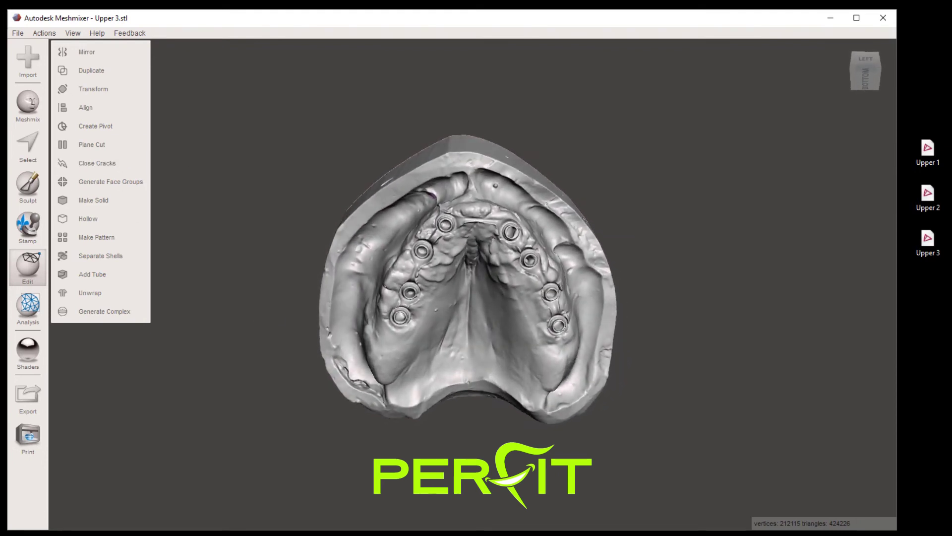
pyautogui.click(23, 36)
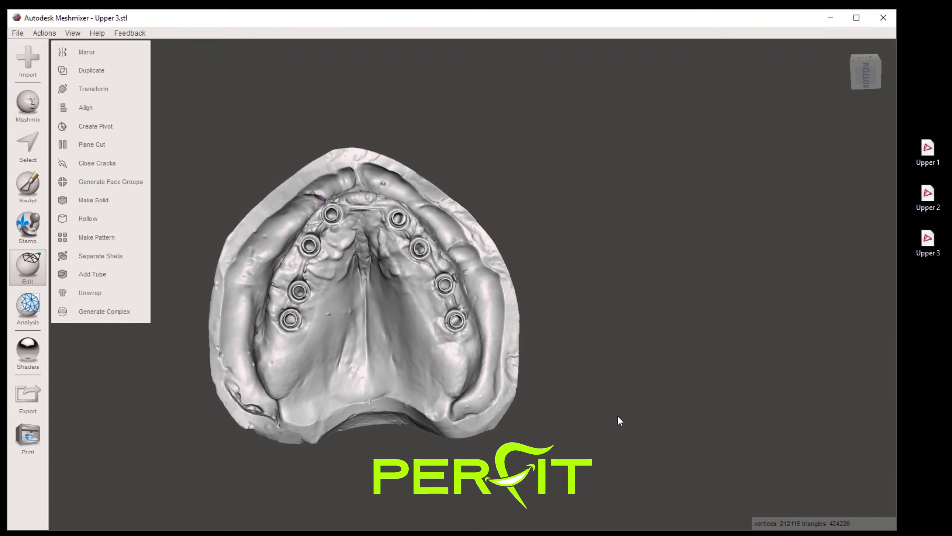
# Set the viewport background to the saved light blue #5fa9f7 colour.
pyautogui.press('space')
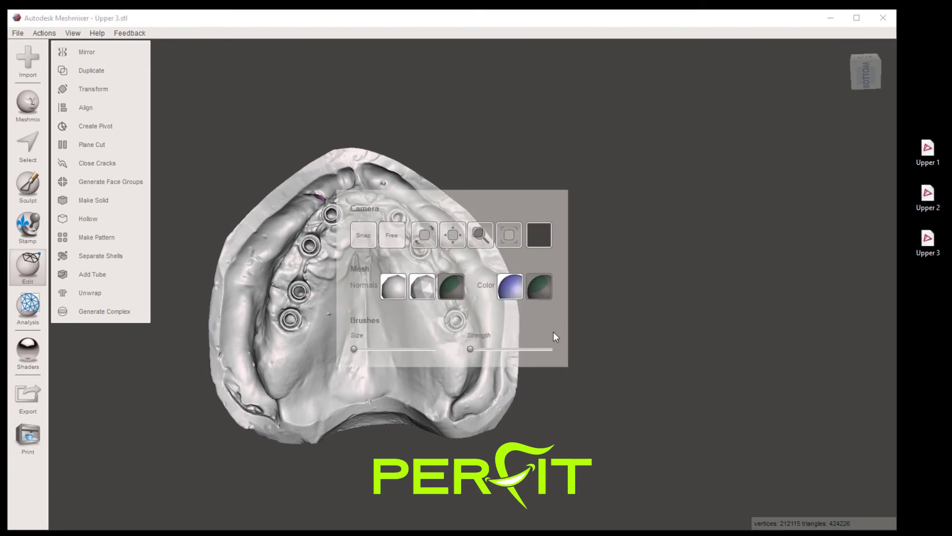
pyautogui.click(539, 236)
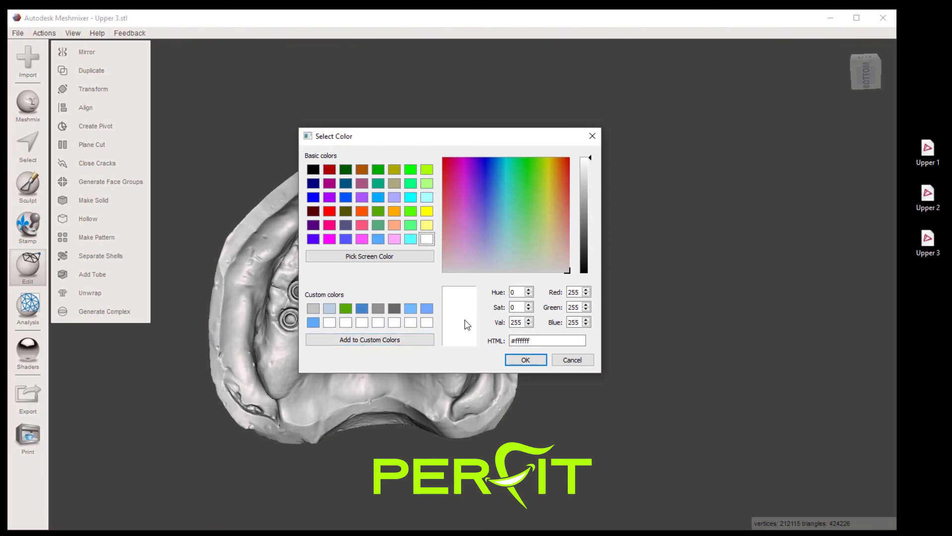
pyautogui.click(313, 323)
pyautogui.click(526, 361)
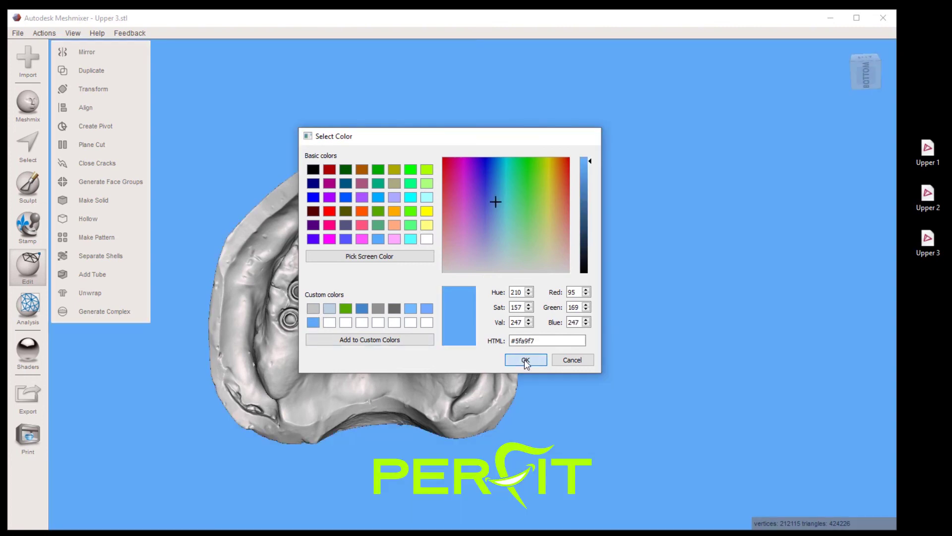